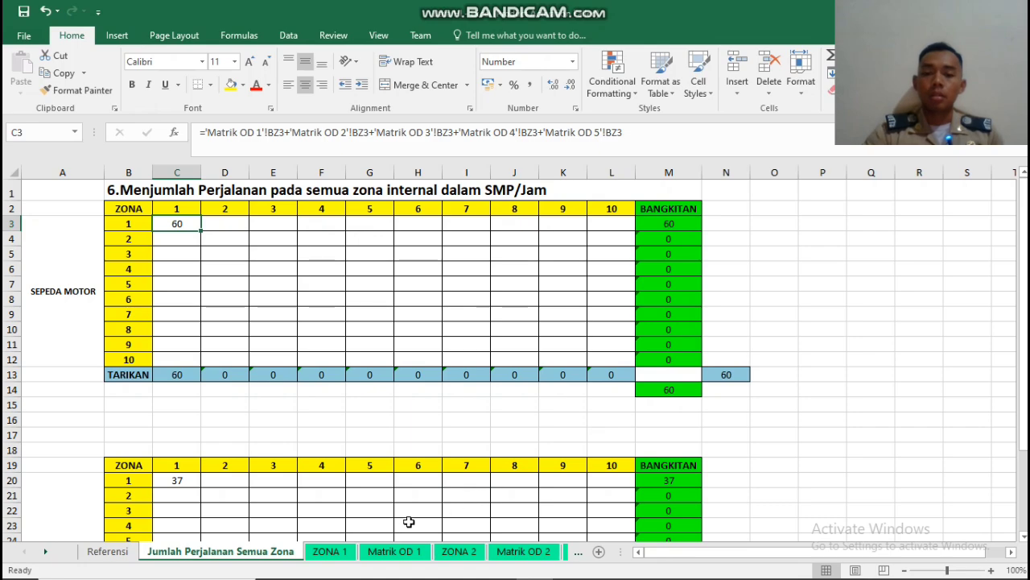
Examine the full COUNTIFS formula in cell B3 of the SEPEDA MOTOR sample table on the Matrik OD 1 sheet.
left_click(396, 558)
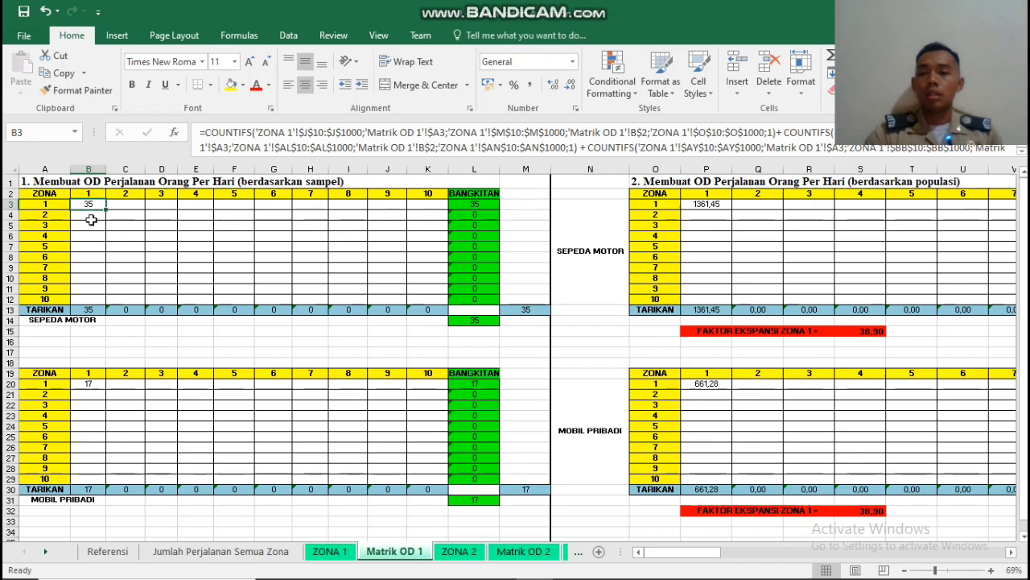
left_click_drag(205, 132, 1013, 151)
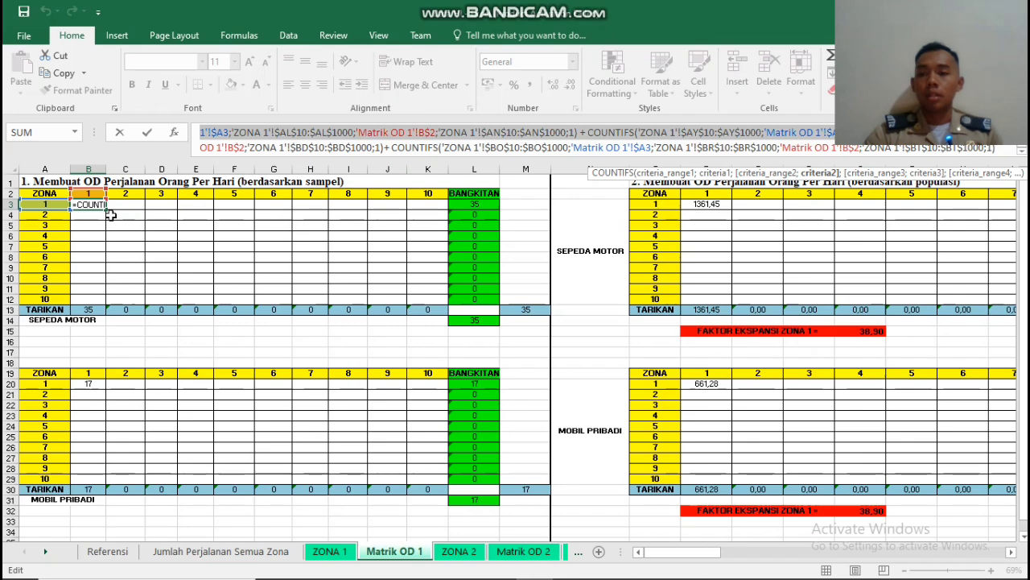
key("Return")
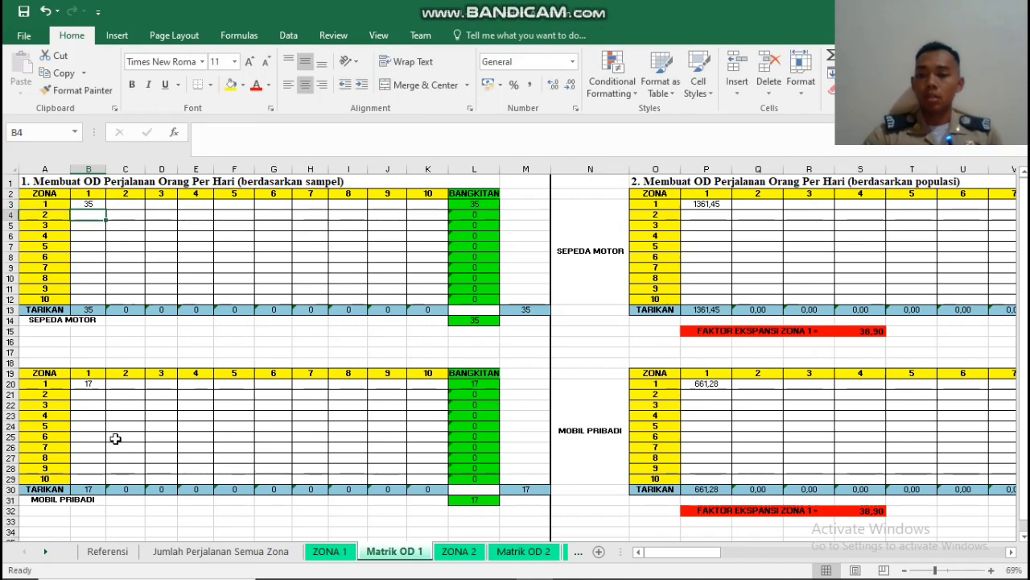
left_click(90, 203)
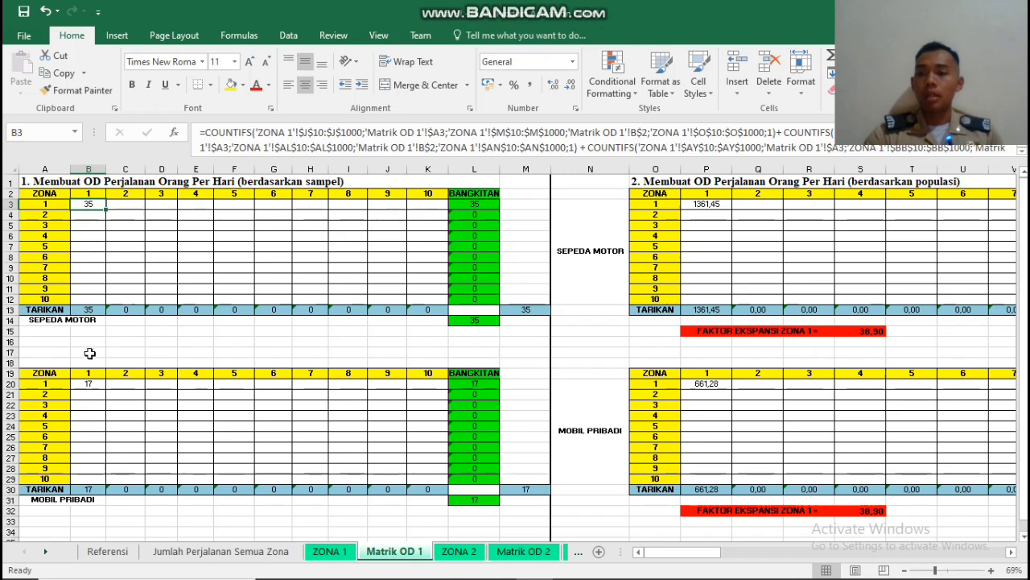
left_click(90, 385)
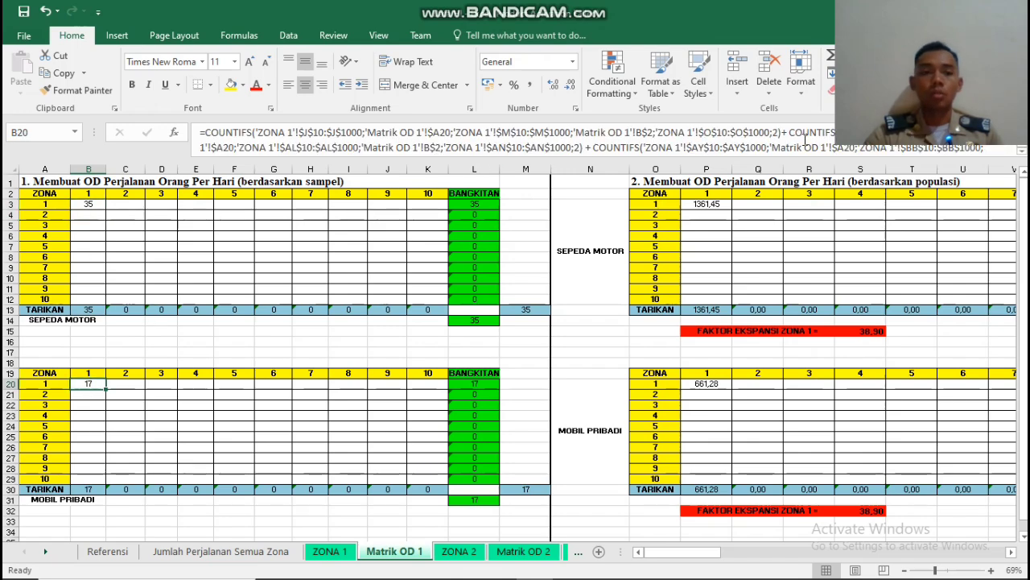
left_click(90, 203)
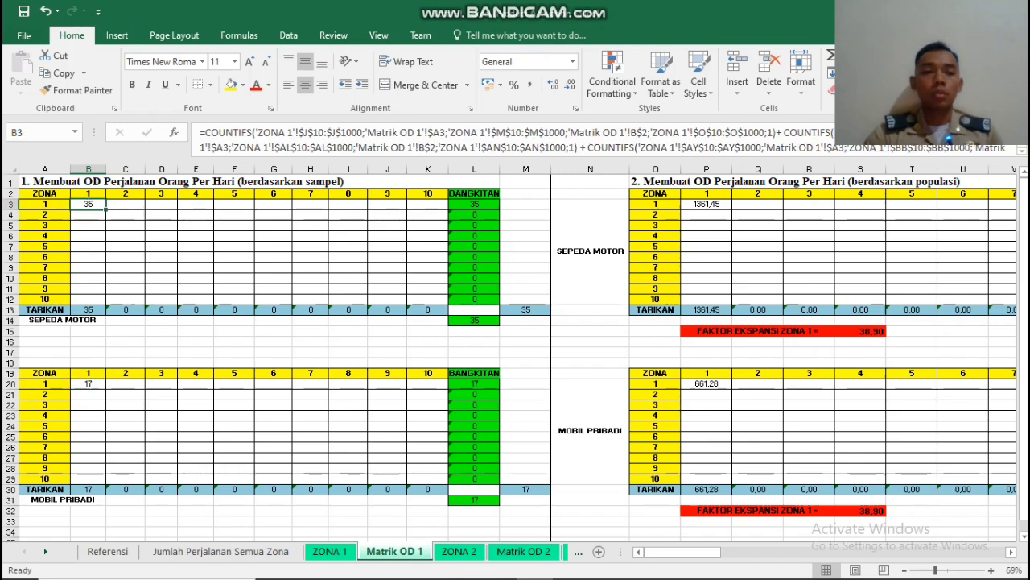
left_click(698, 148)
scroll(699, 148, "down", 1)
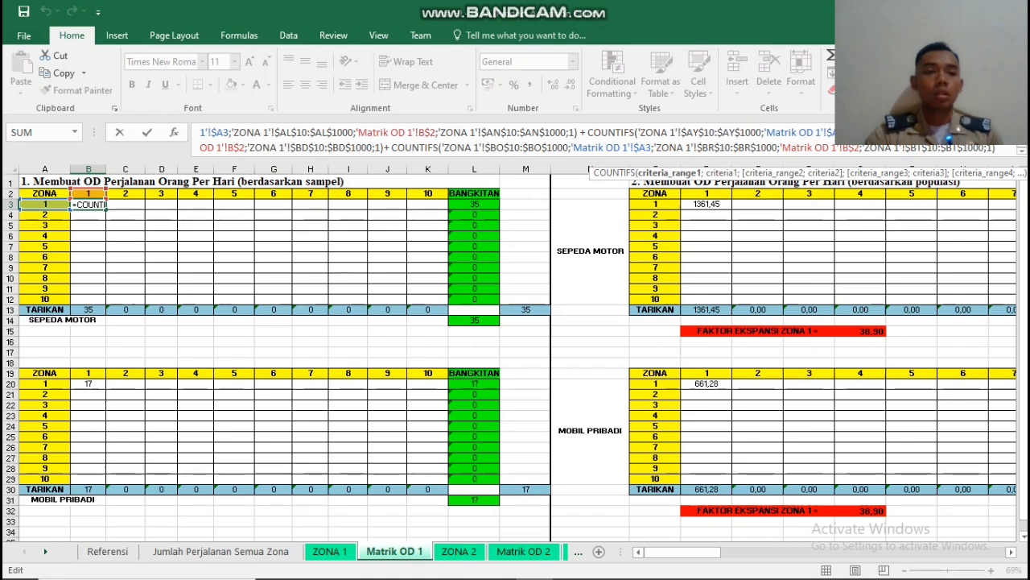
left_click(991, 149)
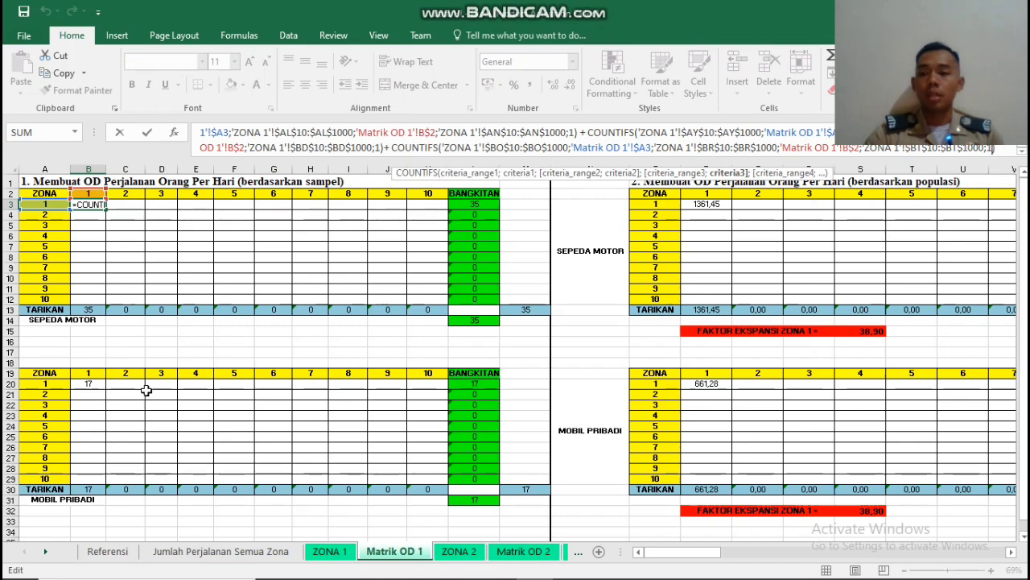
Examine the COUNTIFS formula in cell B20 of the MOBIL PRIBADI sample table and the survey data it counts on the ZONA 1 sheet.
double_click(103, 390)
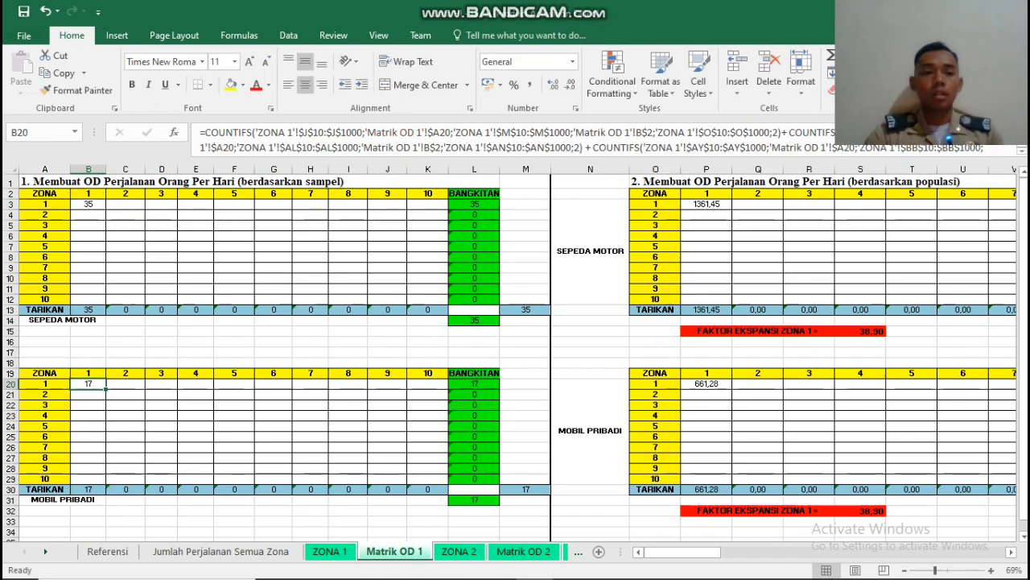
scroll(994, 148, "down", 2)
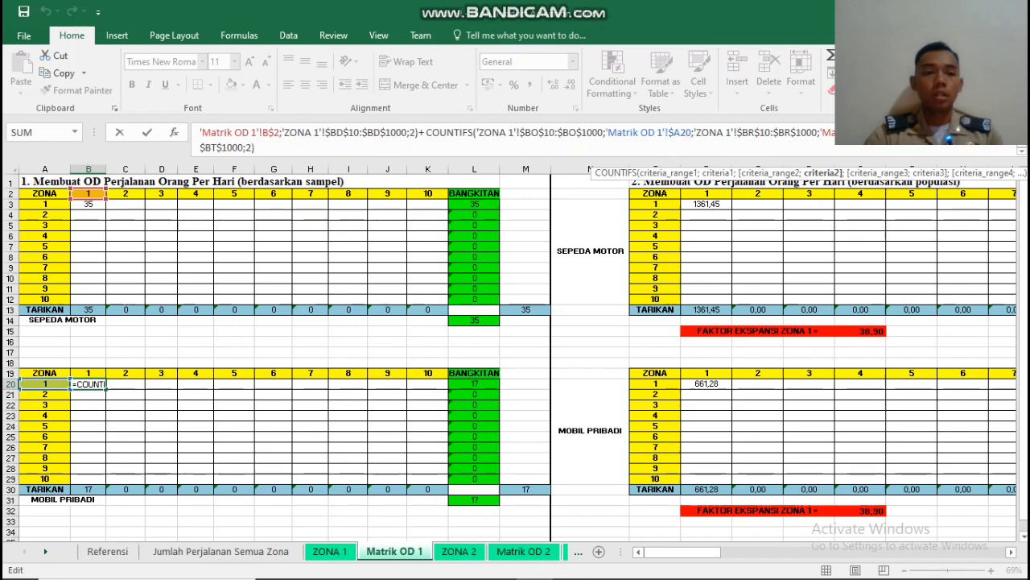
left_click(344, 135)
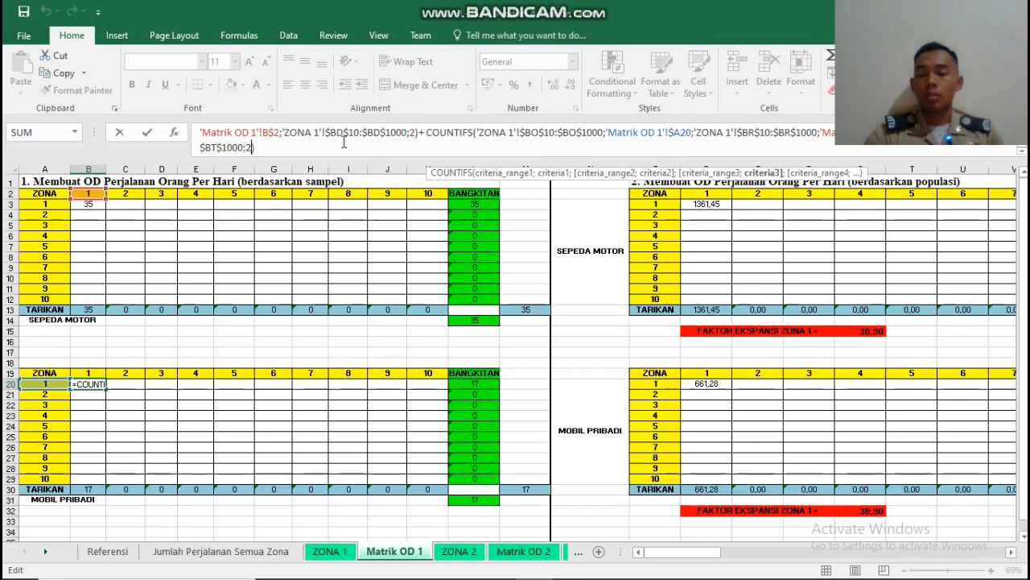
scroll(240, 277, "up", 2)
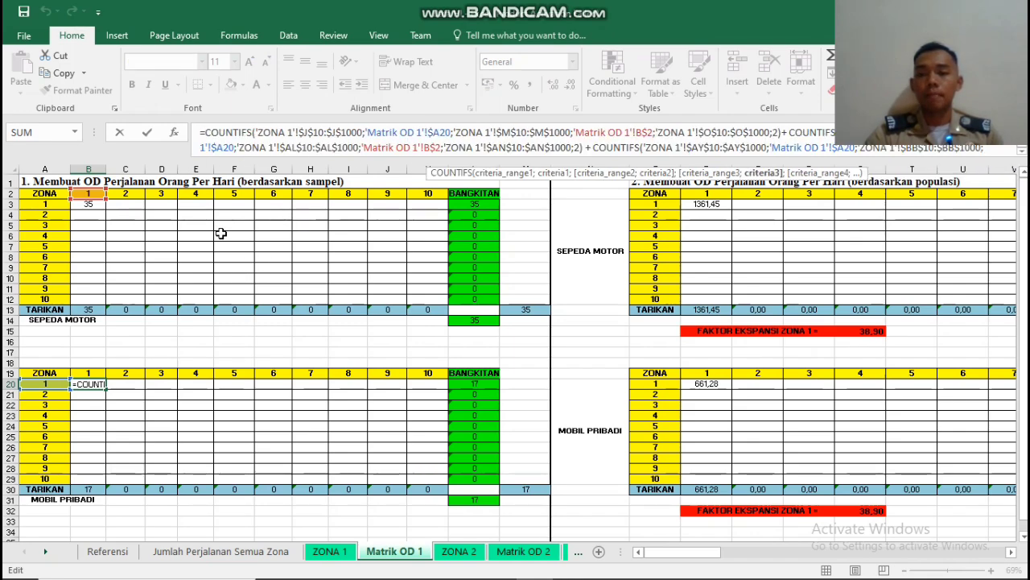
left_click(100, 277)
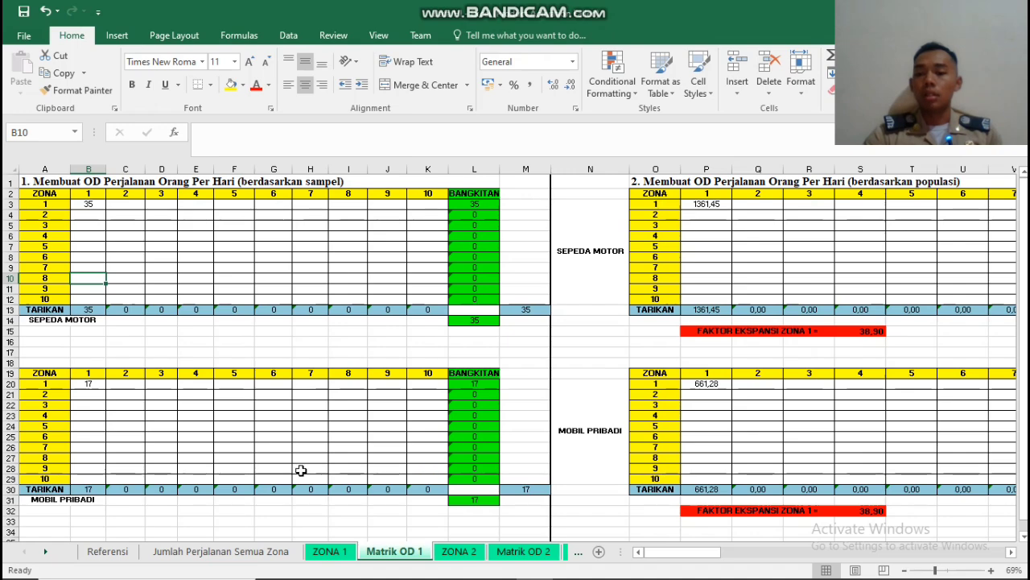
left_click(353, 555)
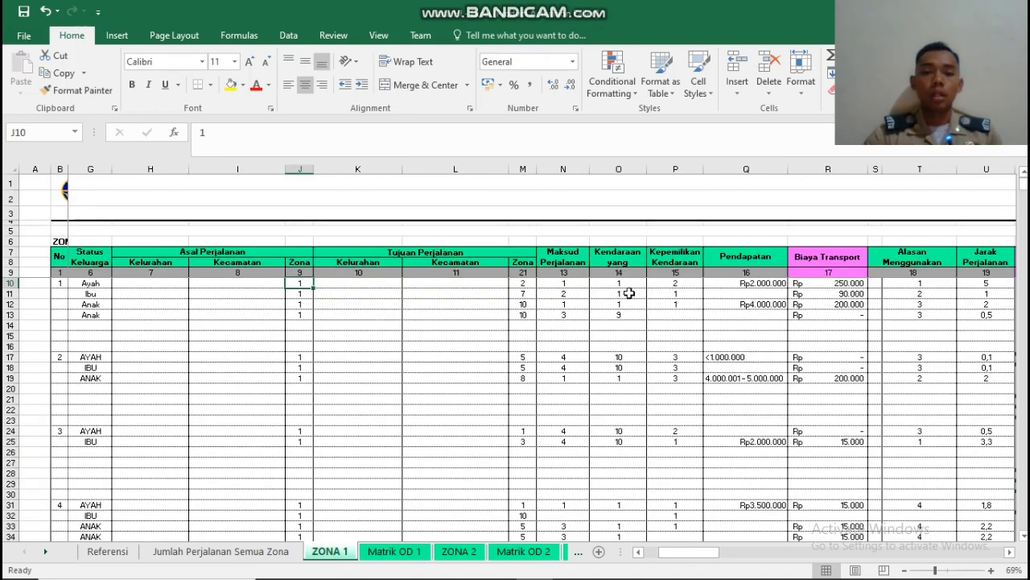
left_click(392, 551)
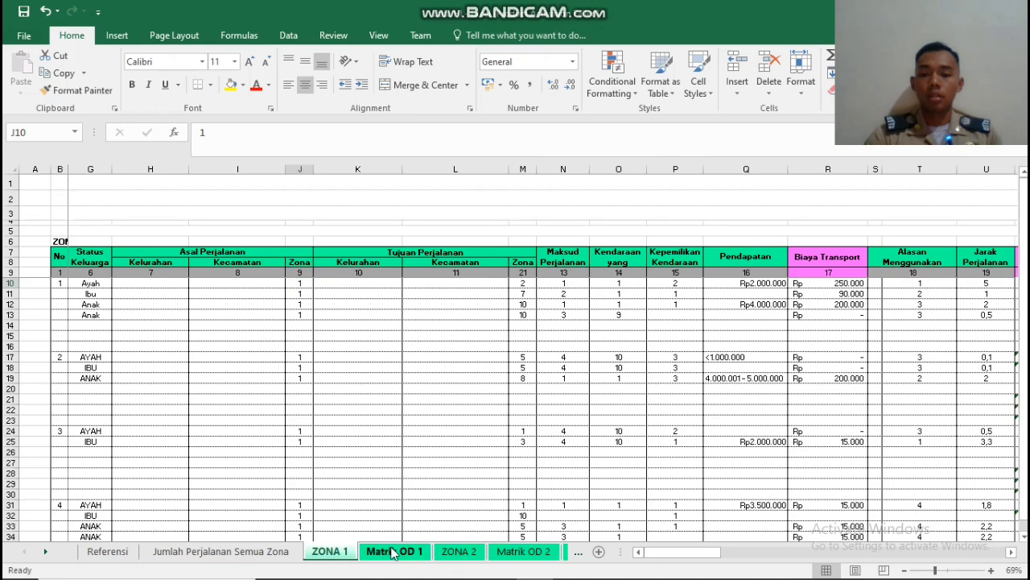
Fill the COUNTIFS formula from B3 across B3:K12 of the SEPEDA MOTOR sample table on the Matrik OD 1 sheet.
left_click(81, 206)
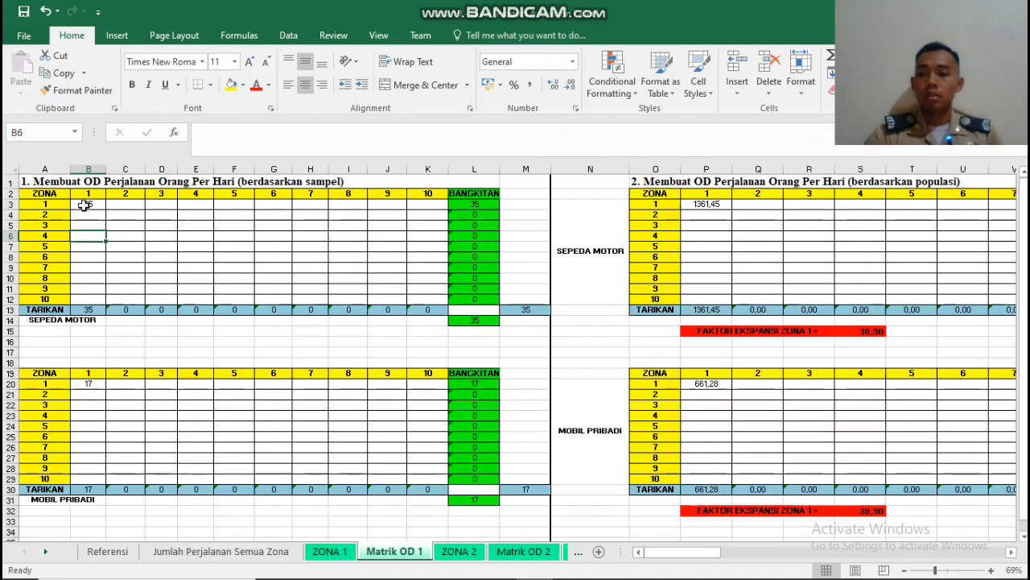
left_click_drag(107, 209, 437, 301)
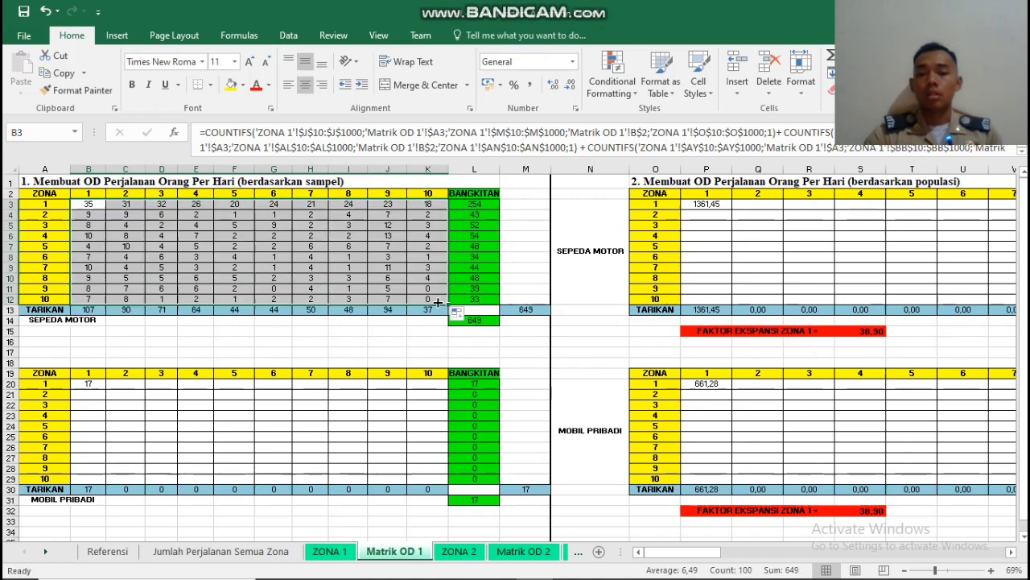
left_click(271, 352)
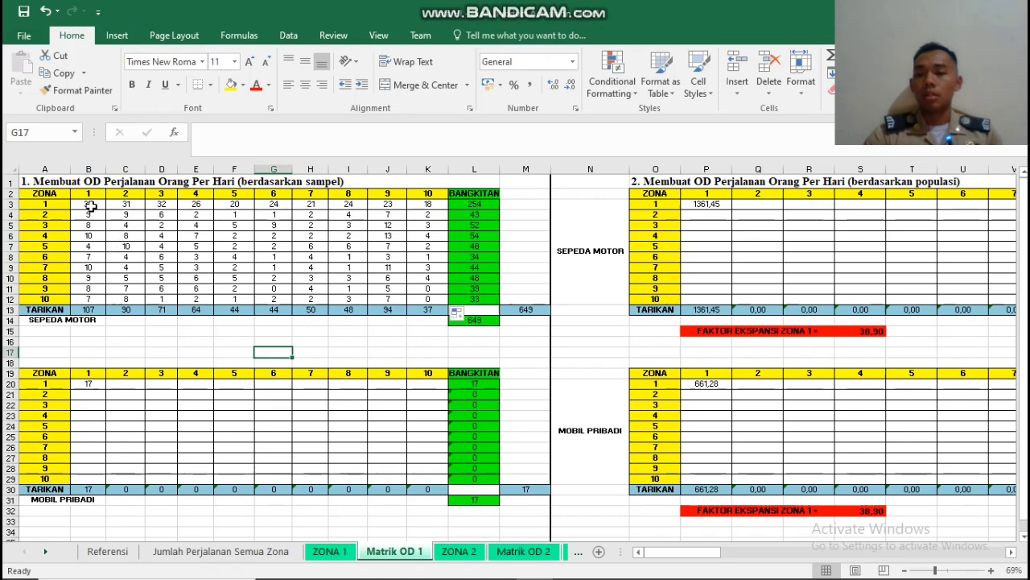
left_click(91, 206)
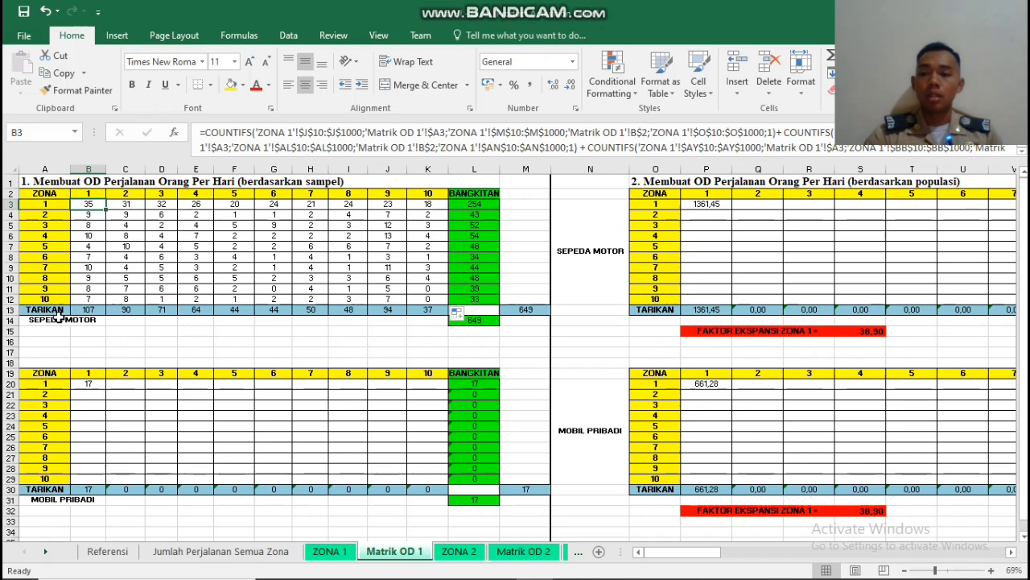
left_click(133, 341)
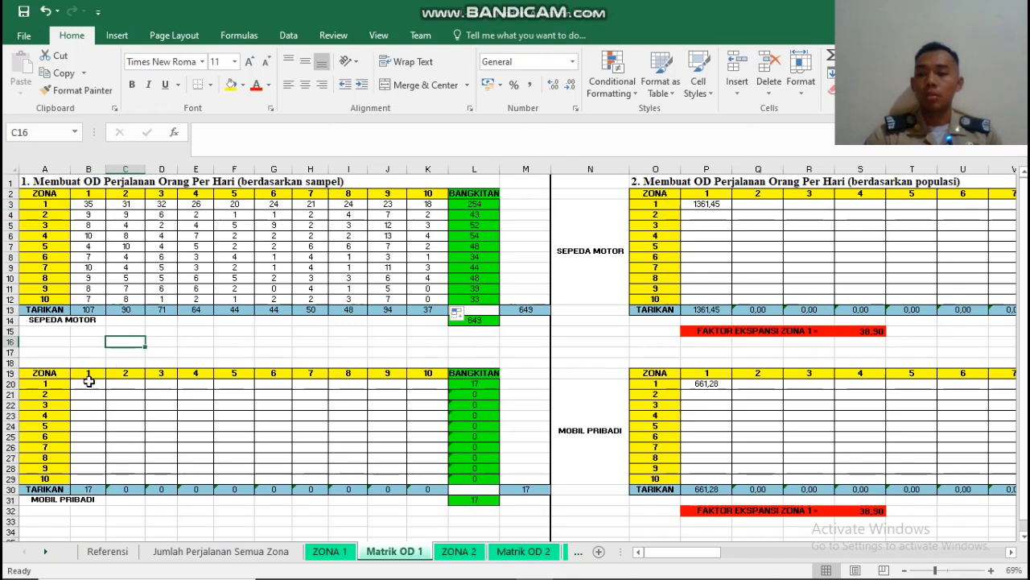
Fill the COUNTIFS formula from B20 across B20:K29 of the MOBIL PRIBADI sample table.
left_click(89, 383)
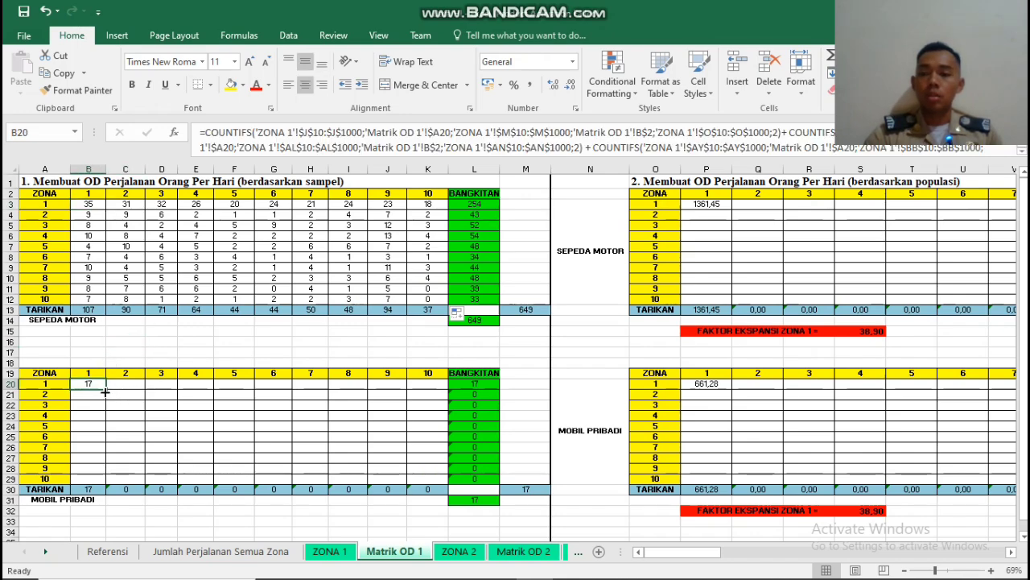
left_click_drag(105, 392, 438, 478)
left_click(525, 362)
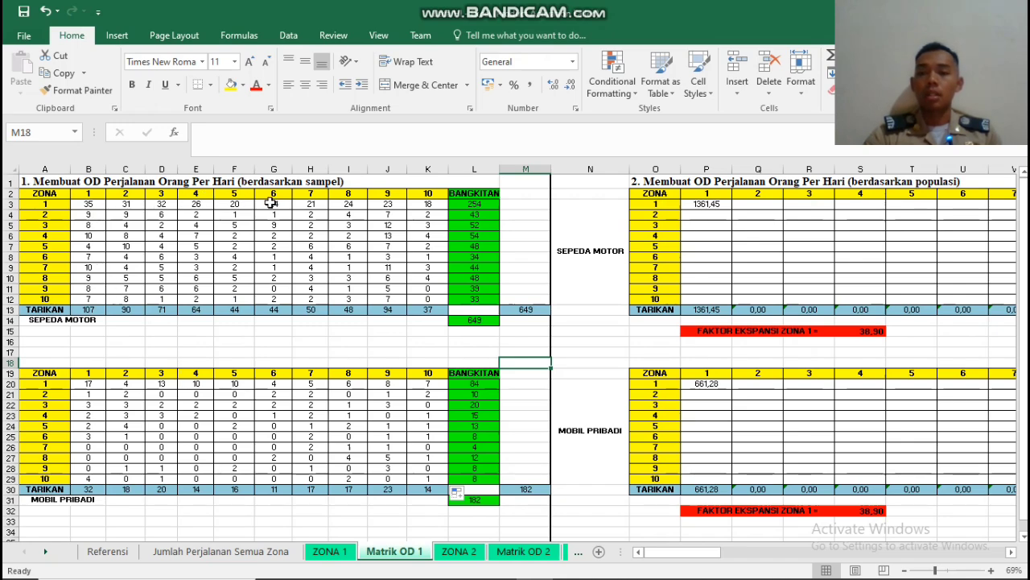
left_click(220, 330)
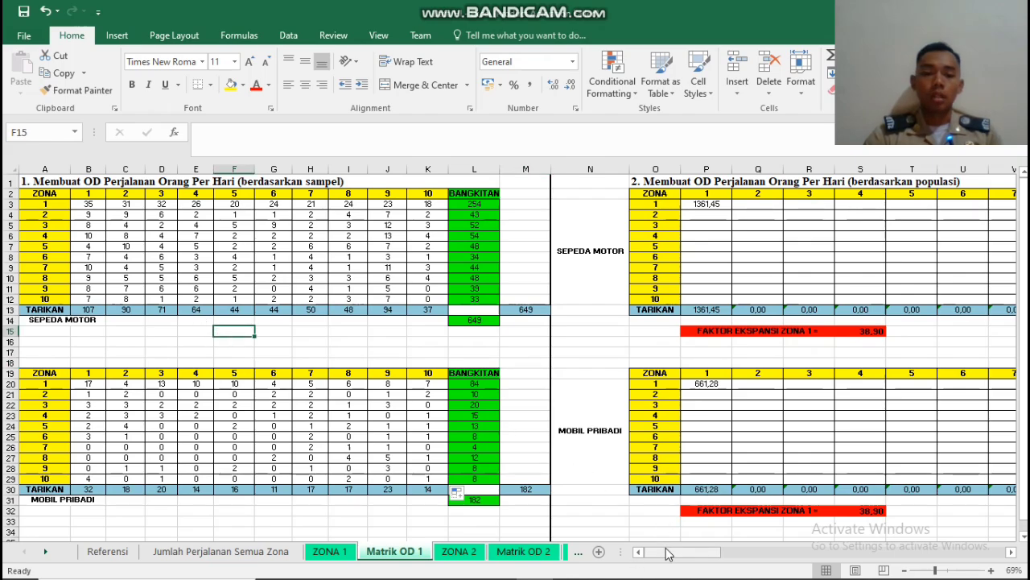
Inspect the formula in cell P3 of the SEPEDA MOTOR population-based OD table.
mouse_move(668, 555)
left_mouse_down()
mouse_move(691, 558)
mouse_move(676, 554)
left_mouse_up()
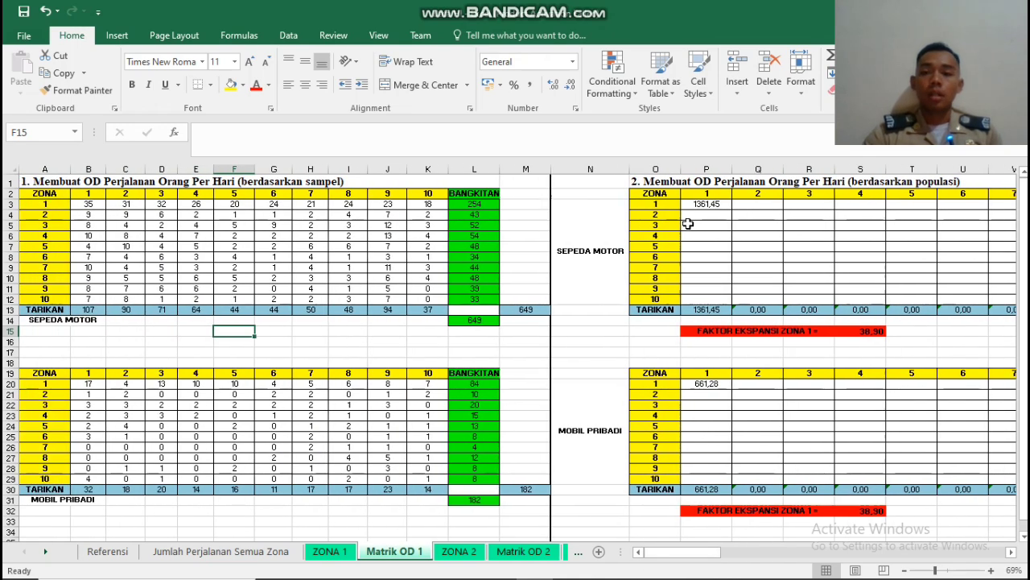
mouse_move(562, 578)
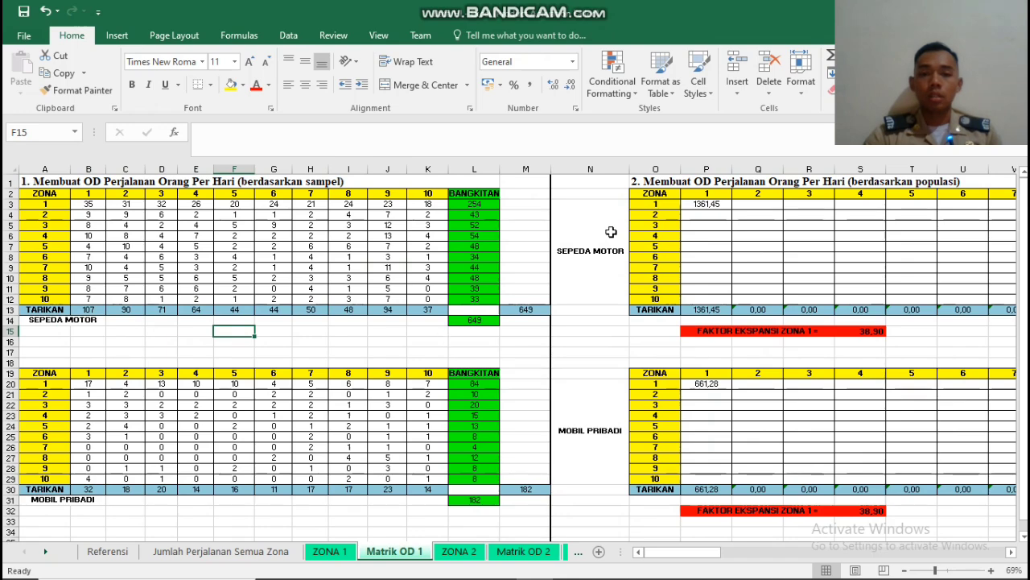
left_click(700, 207)
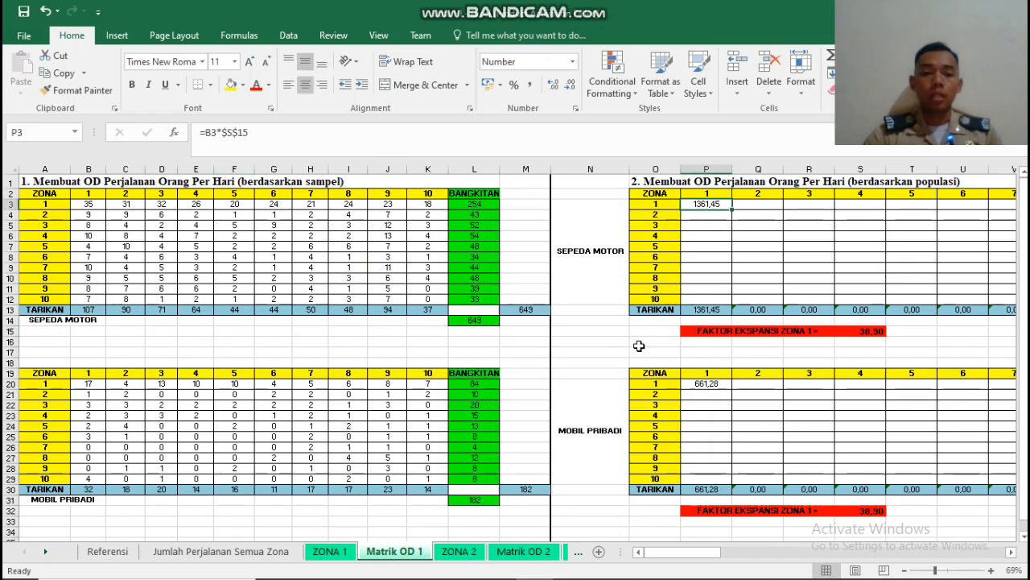
left_click(622, 332)
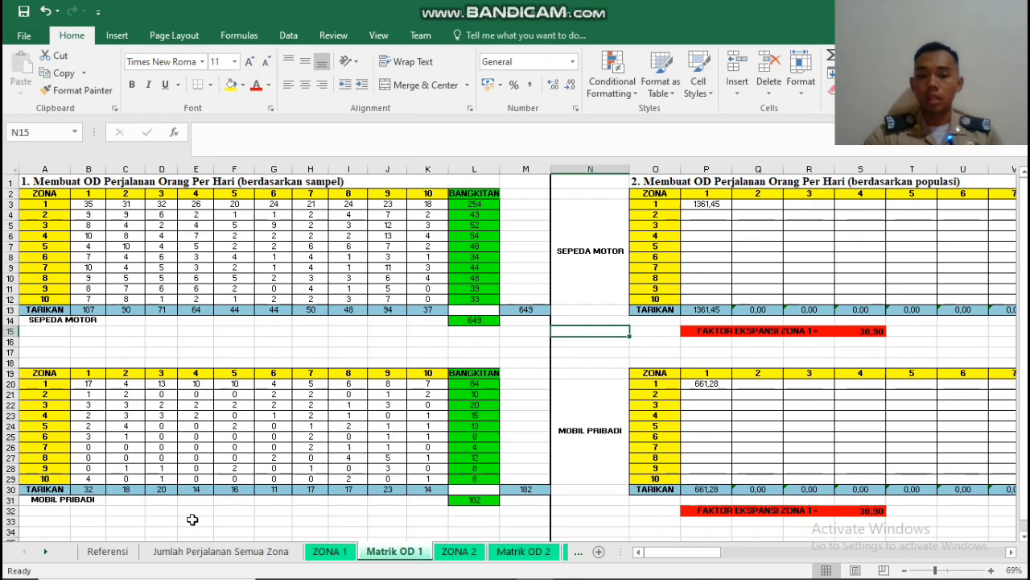
Examine the zone 1 Ekspansi formula on the Referensi sheet and the FAKTOR EKSPANSI ZONA 1 reference in cell S15 of Matrik OD 1.
left_click(109, 555)
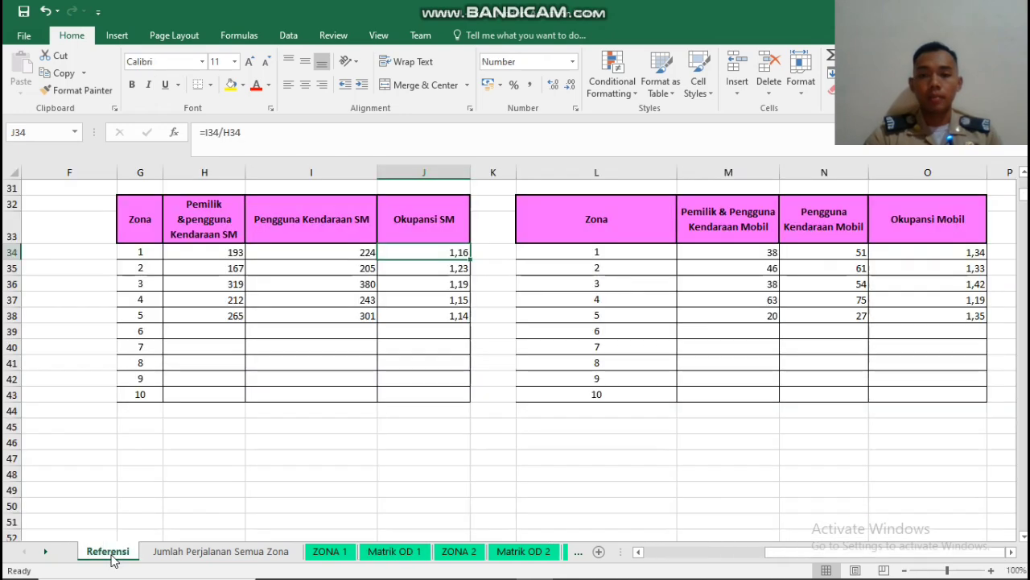
scroll(282, 459, "up", 3)
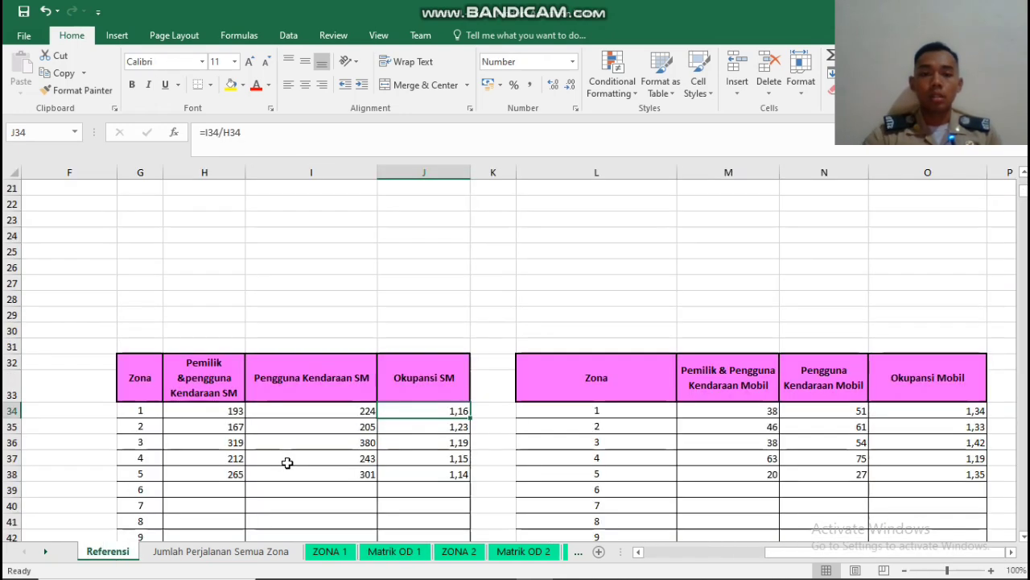
scroll(421, 461, "up", 7)
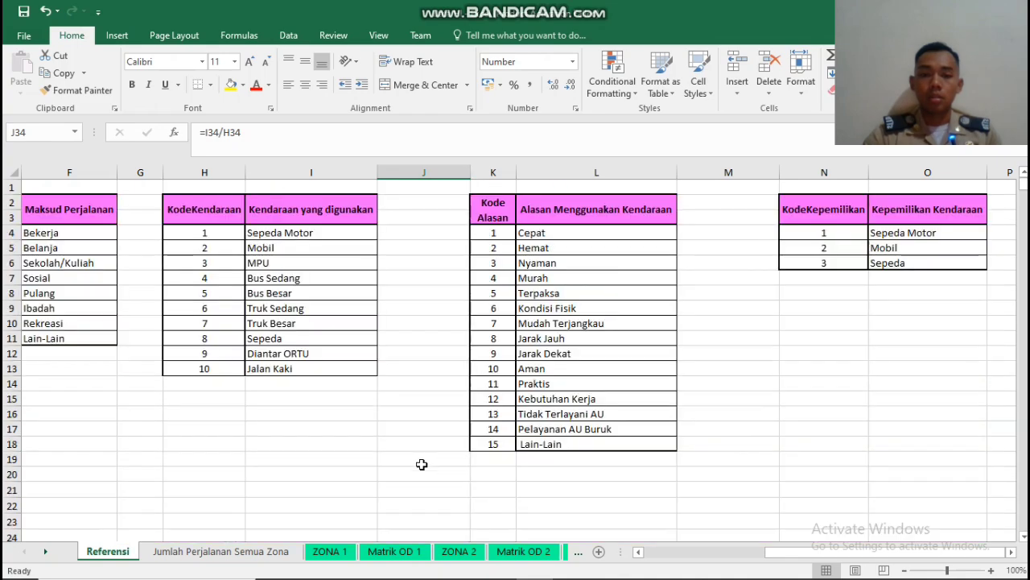
left_click_drag(823, 549, 663, 552)
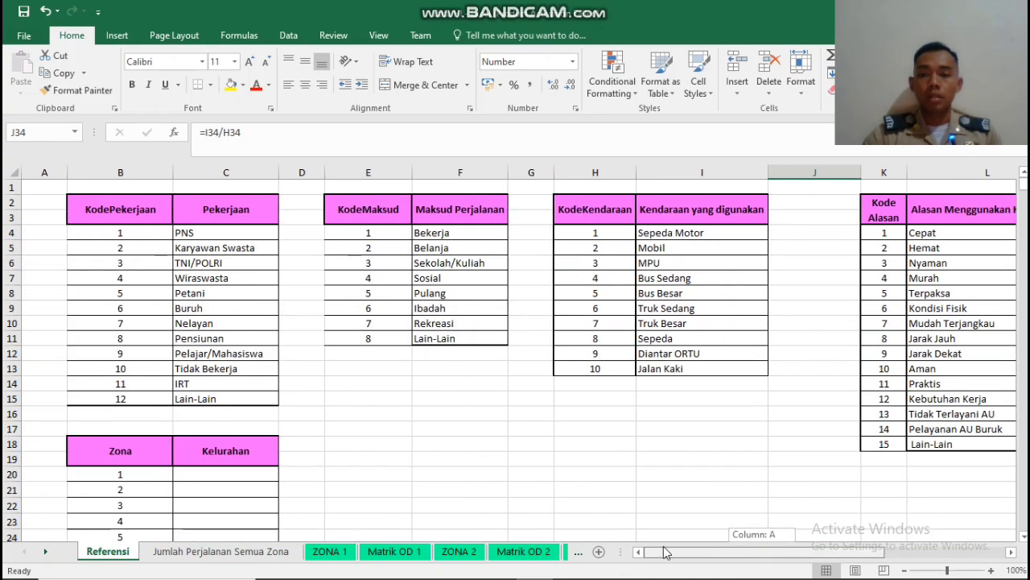
scroll(326, 479, "down", 10)
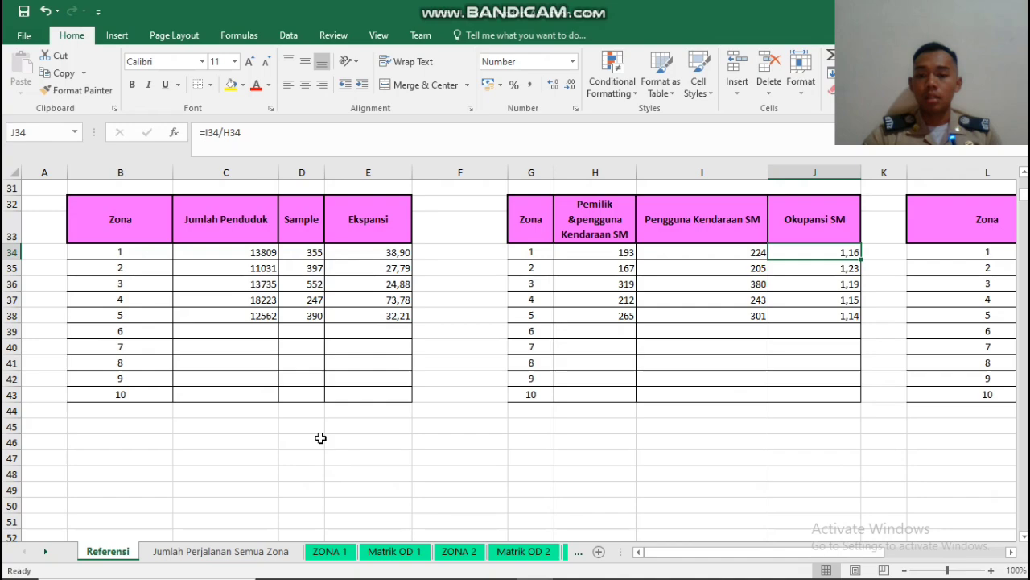
left_click(380, 256)
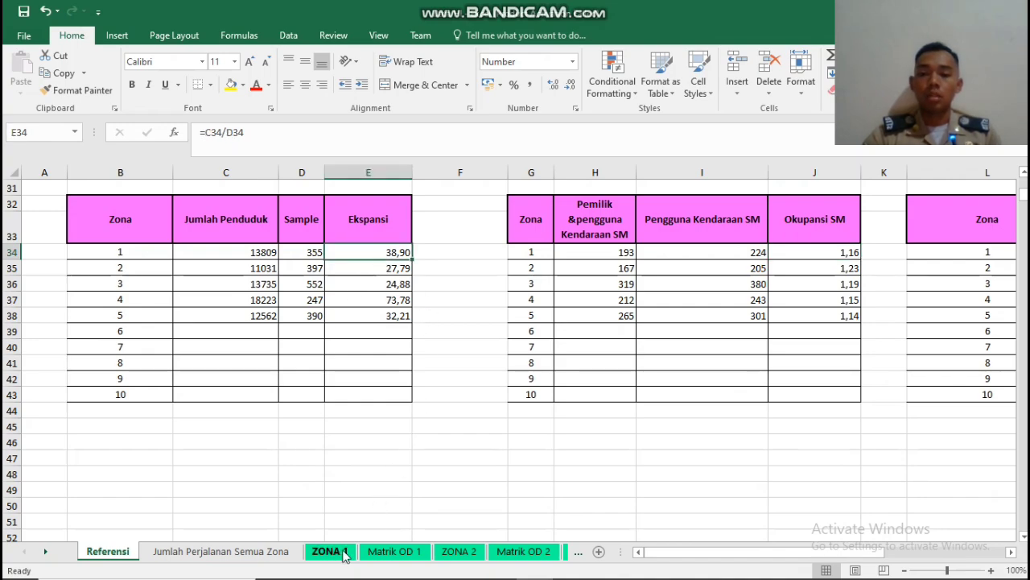
left_click(384, 554)
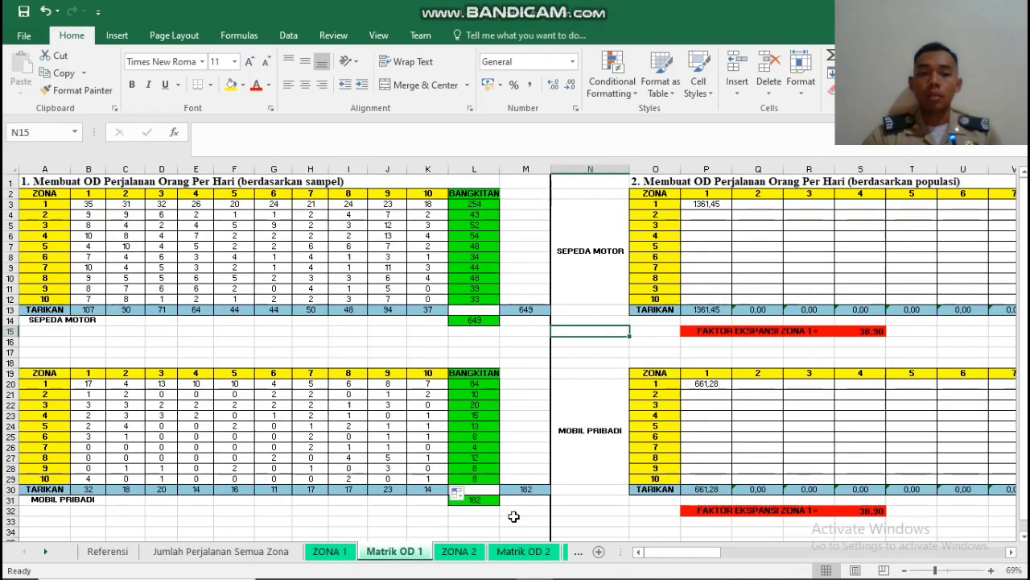
left_click(855, 331)
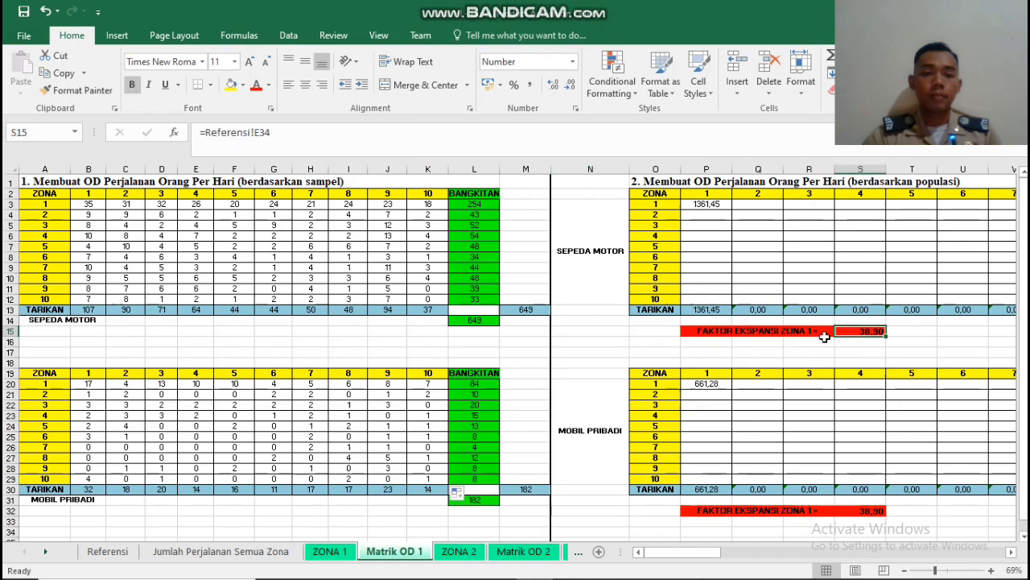
Fill the formula =B3*$S$15 from P3 across P3:Y12 of the SEPEDA MOTOR population-based OD table.
left_click(705, 205)
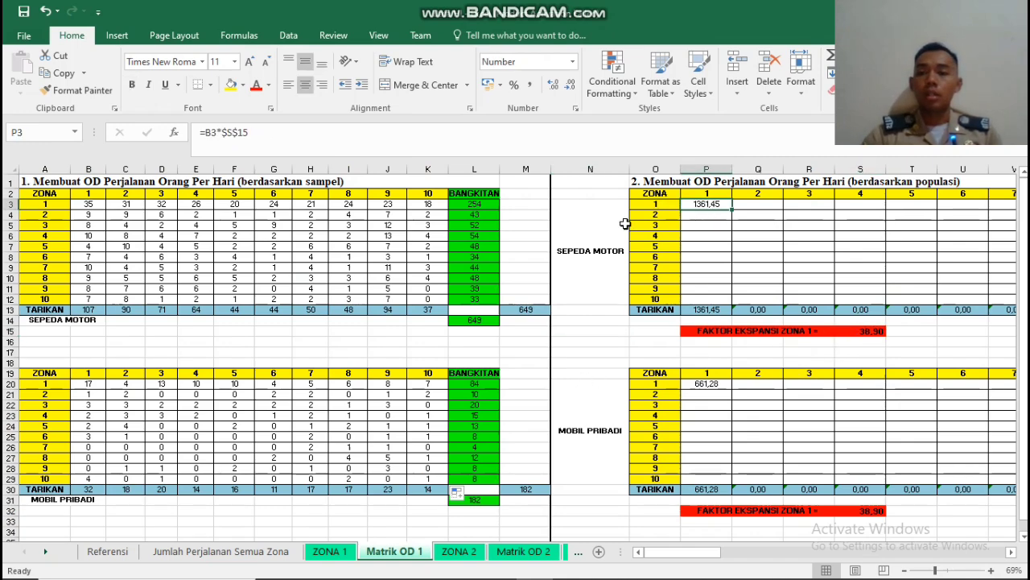
left_click(92, 205)
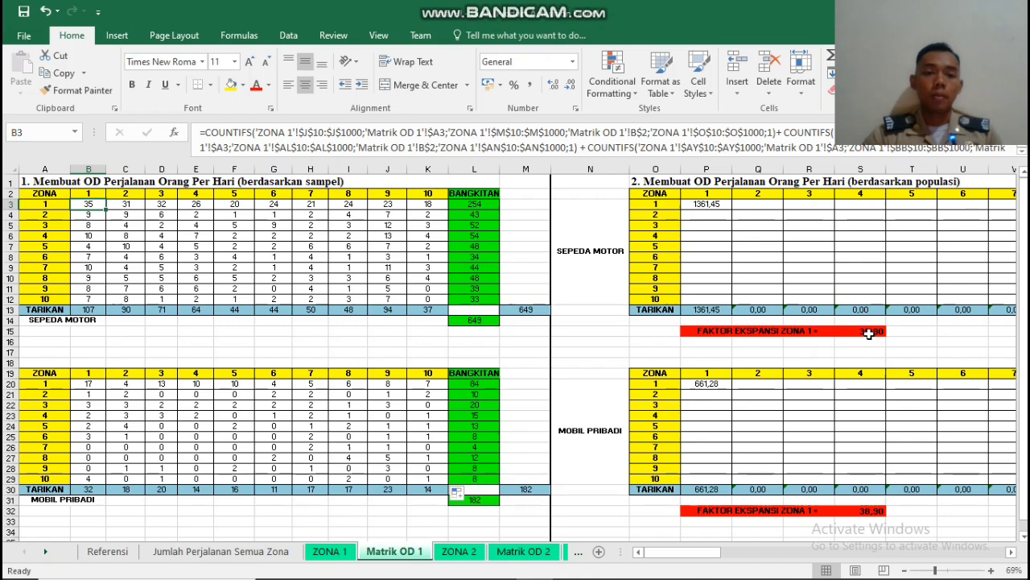
left_click(690, 205)
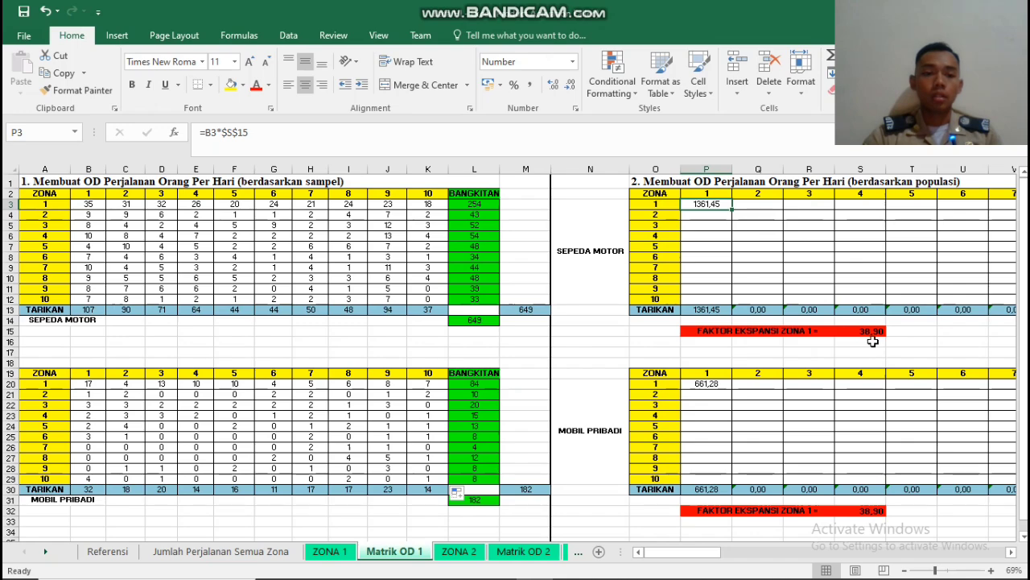
left_click(706, 218)
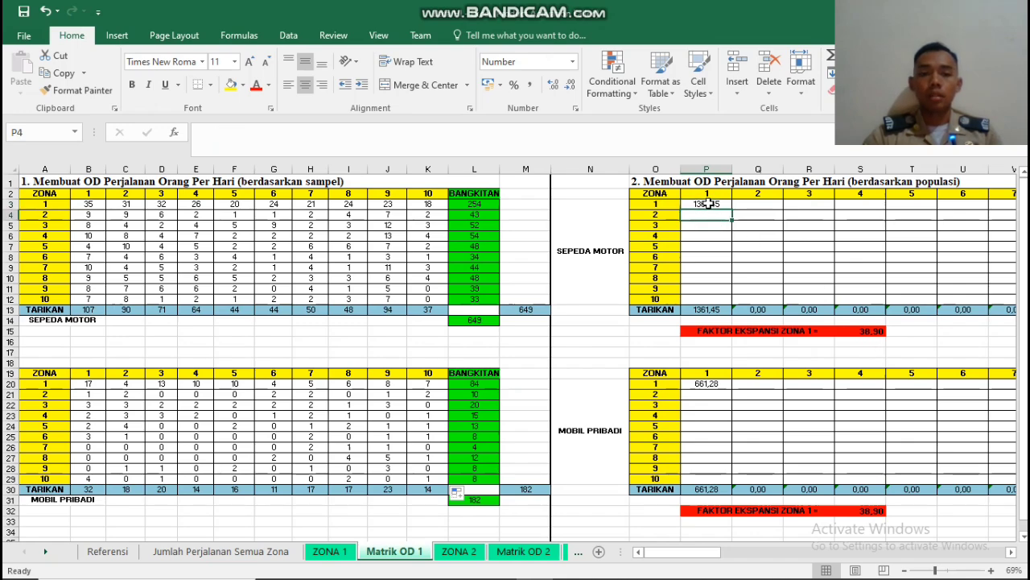
left_click(706, 204)
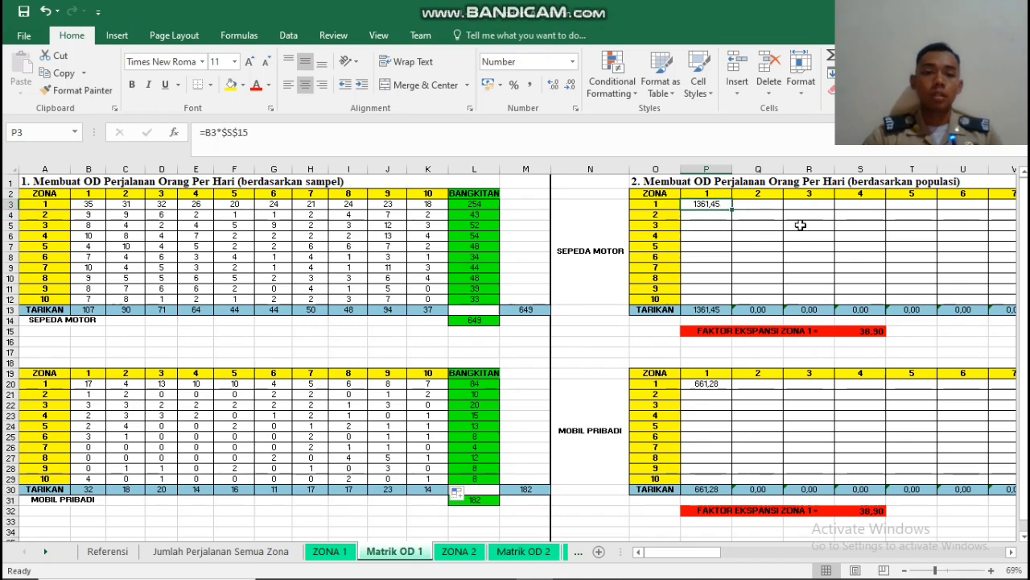
left_click_drag(697, 552, 720, 549)
left_click(523, 226)
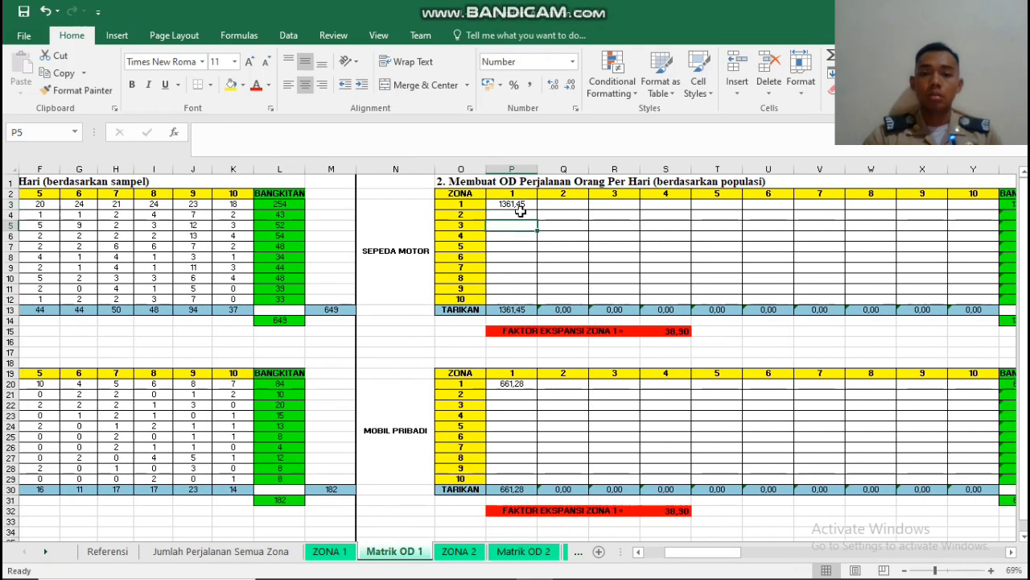
left_click(521, 207)
left_click_drag(539, 210, 1001, 304)
left_click(432, 341)
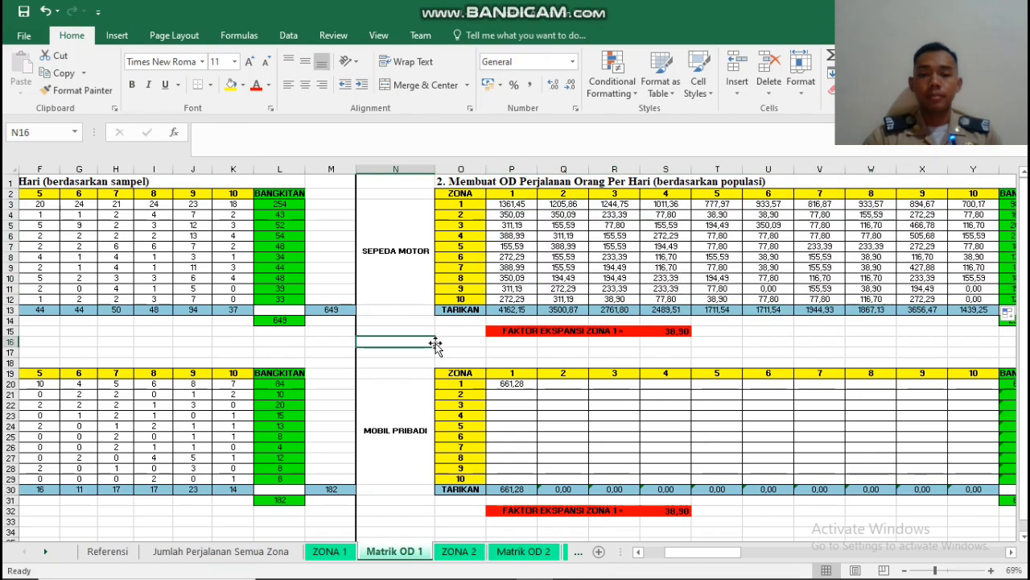
Re-enter the formula in P20 of the MOBIL PRIBADI population-based table as =B20*S32.
mouse_move(699, 553)
left_mouse_down()
mouse_move(675, 553)
mouse_move(700, 553)
left_mouse_up()
left_click(601, 387)
key("F2")
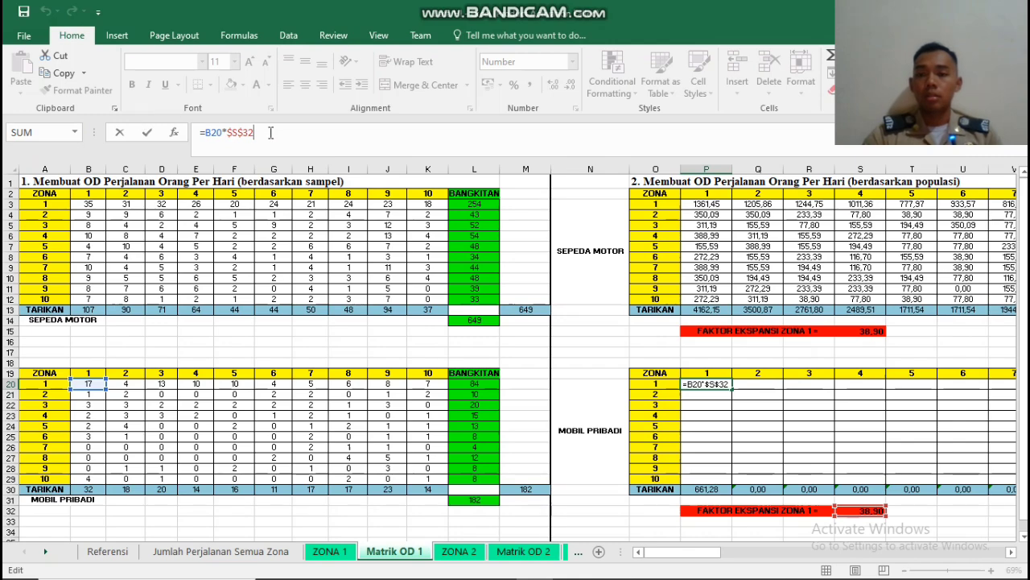
left_click_drag(208, 131, 184, 127)
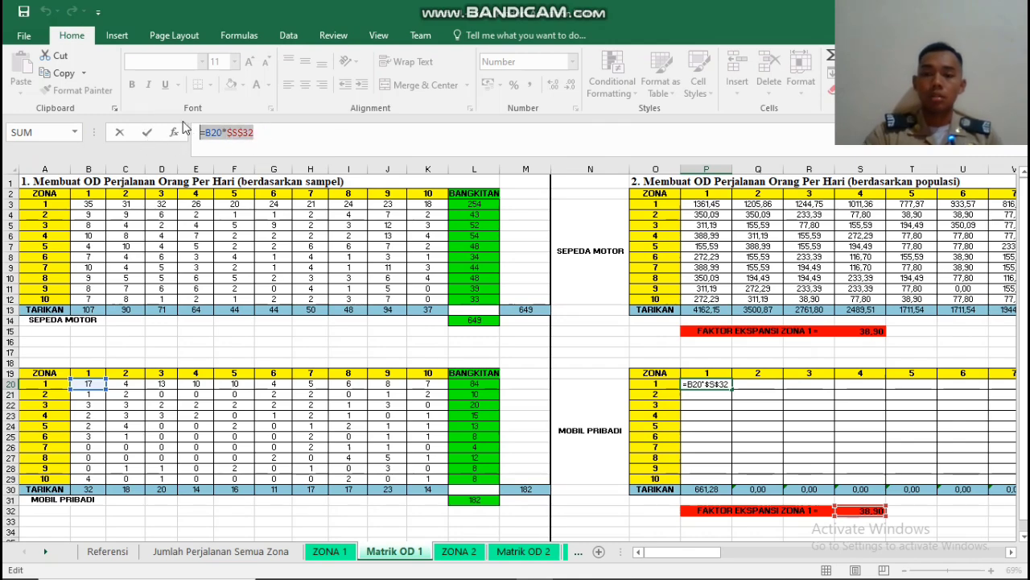
type("=")
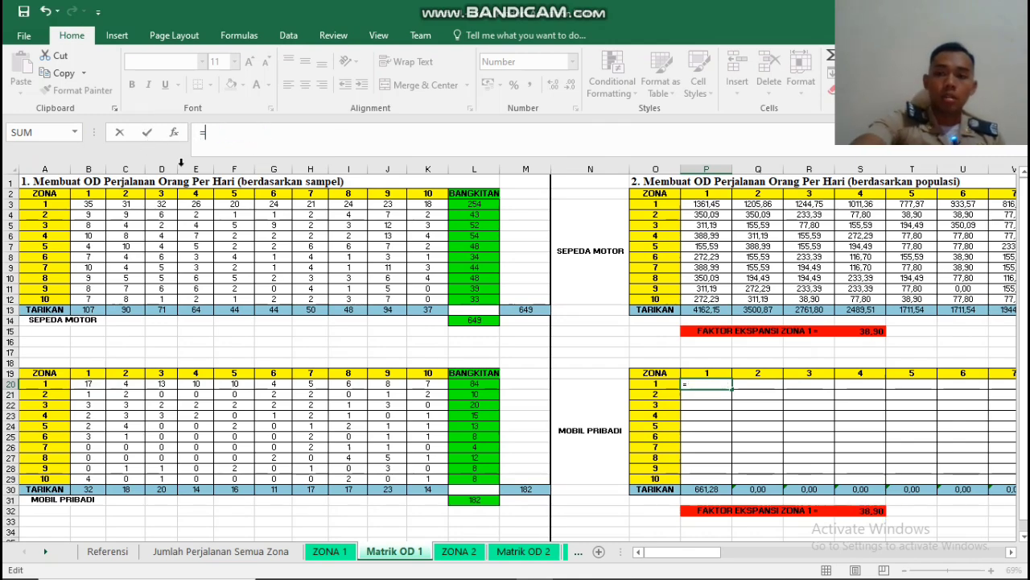
left_click(87, 387)
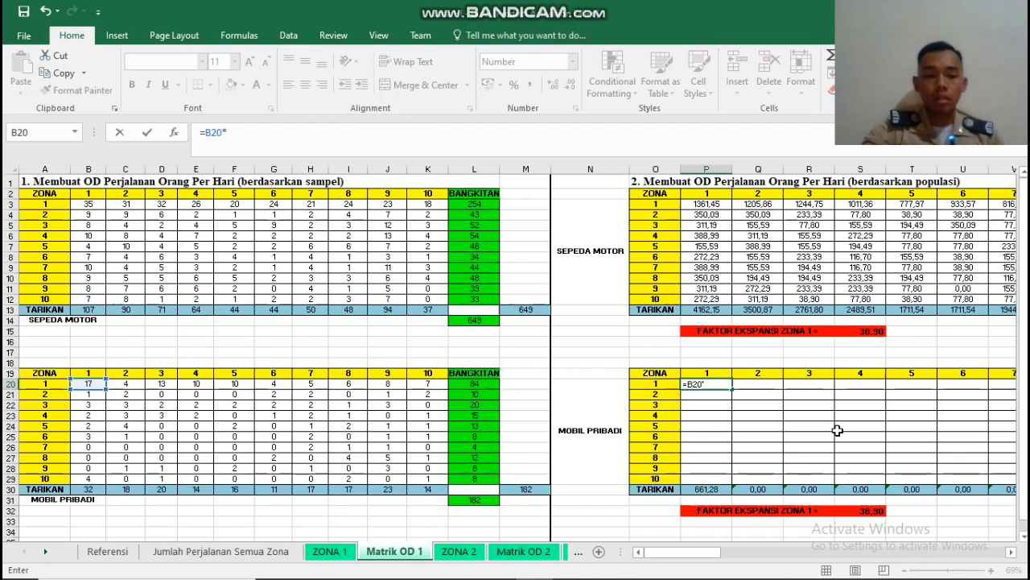
left_click(867, 512)
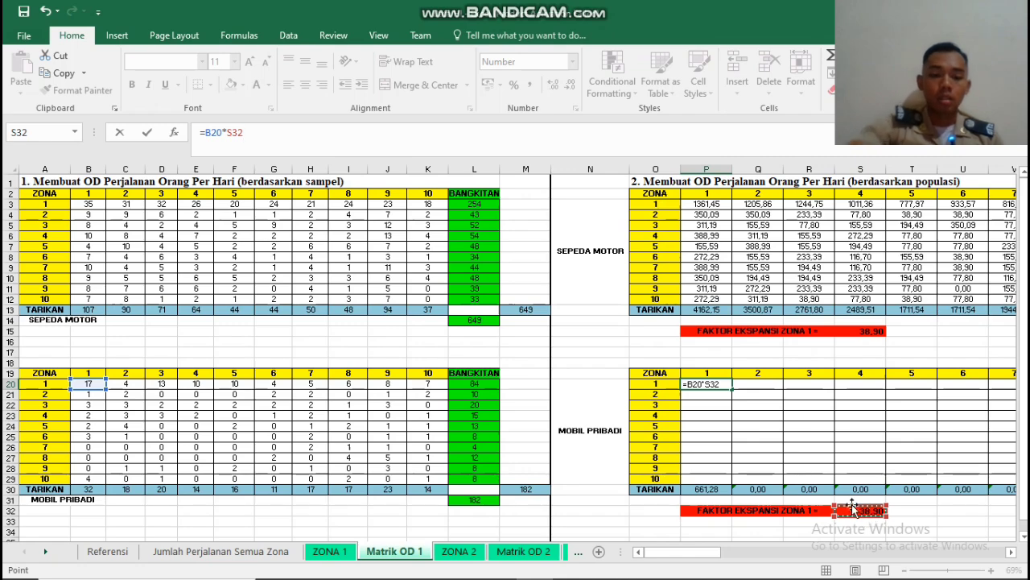
key("Return")
Make the expansion factor reference in P20 absolute, so the formula reads =B20*$S$32.
left_click(685, 366)
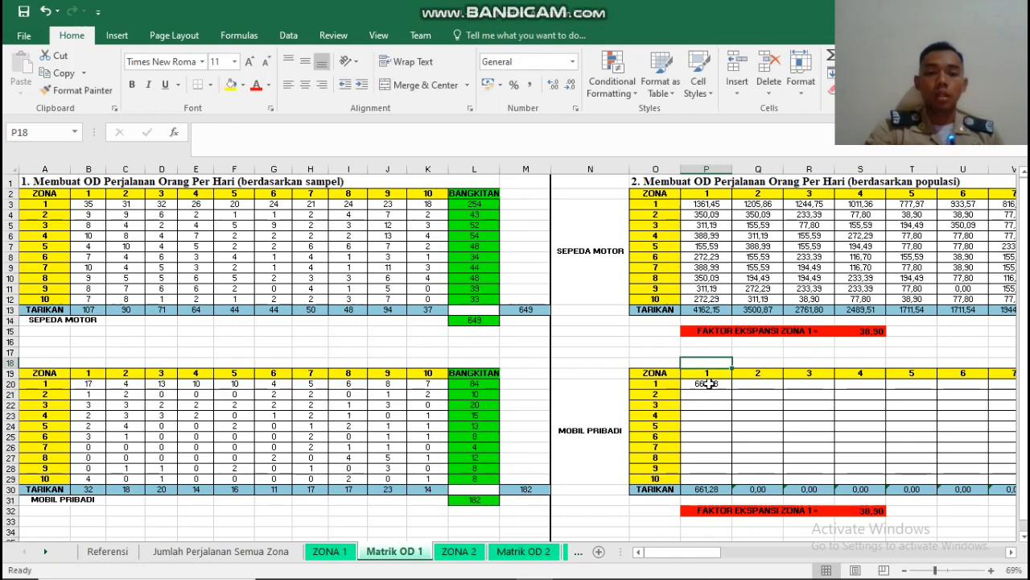
left_click(707, 385)
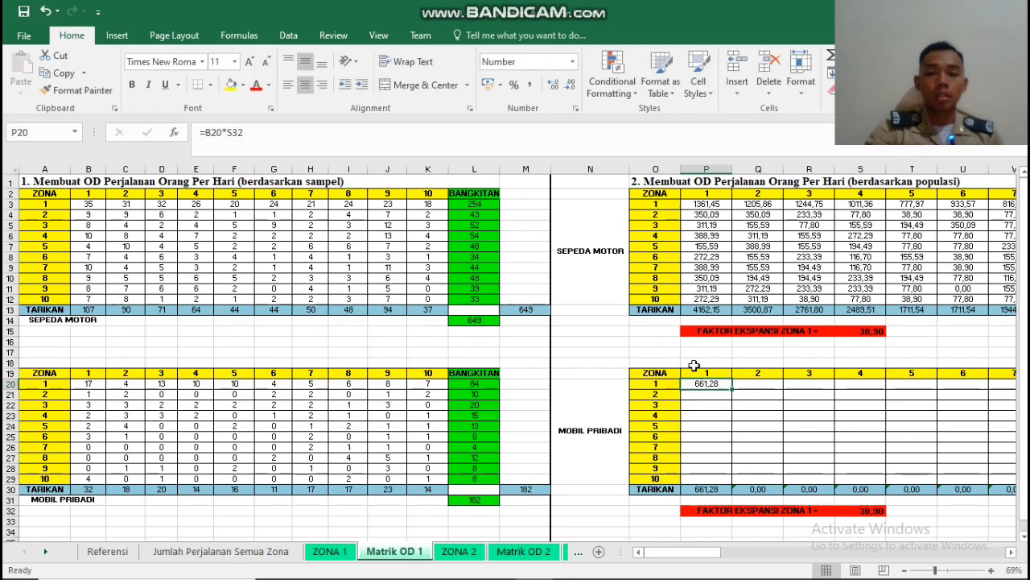
left_click(236, 131)
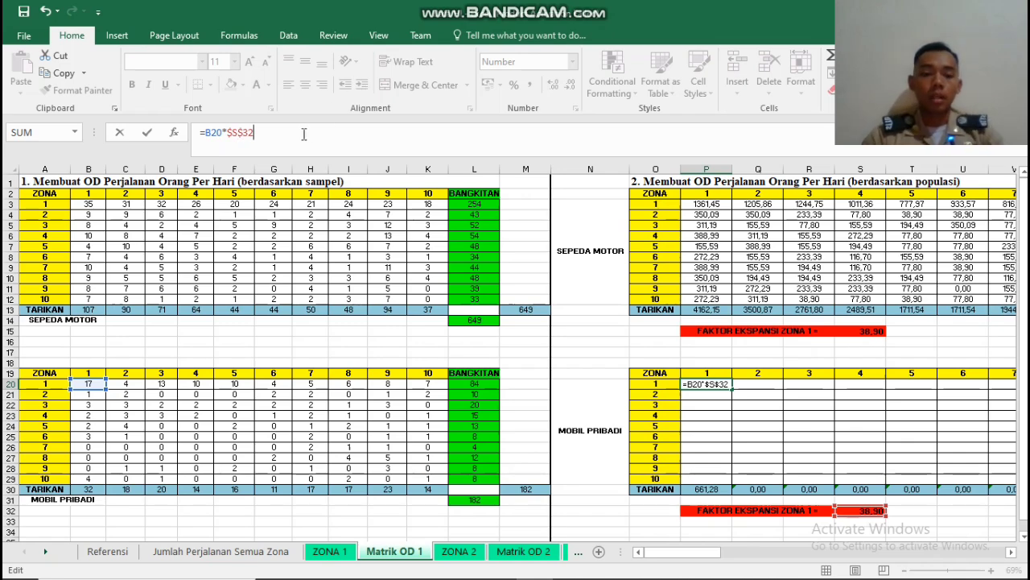
key("Return")
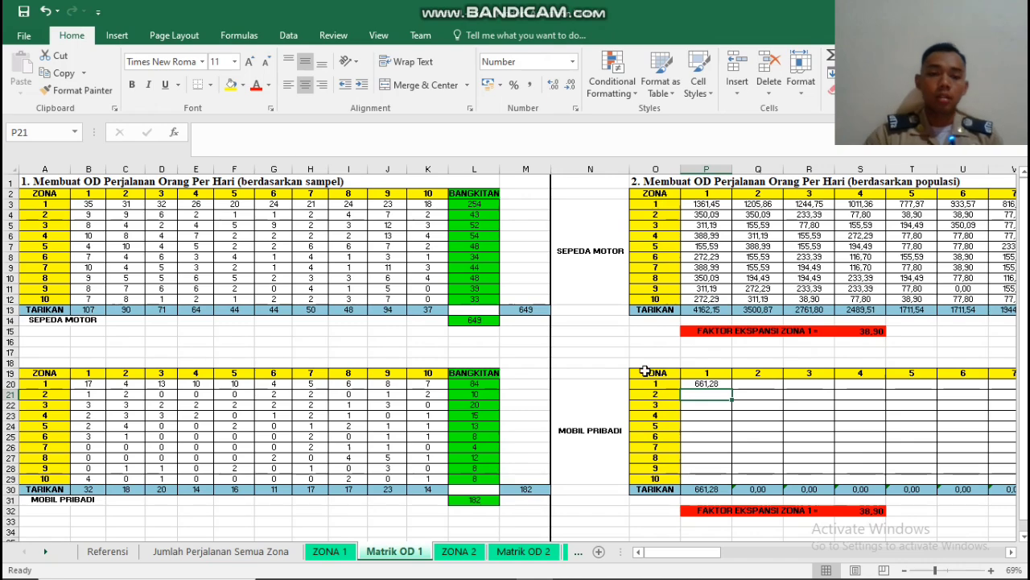
Fill the P20 formula across P20:Y29 of the MOBIL PRIBADI population-based OD table.
left_click(700, 382)
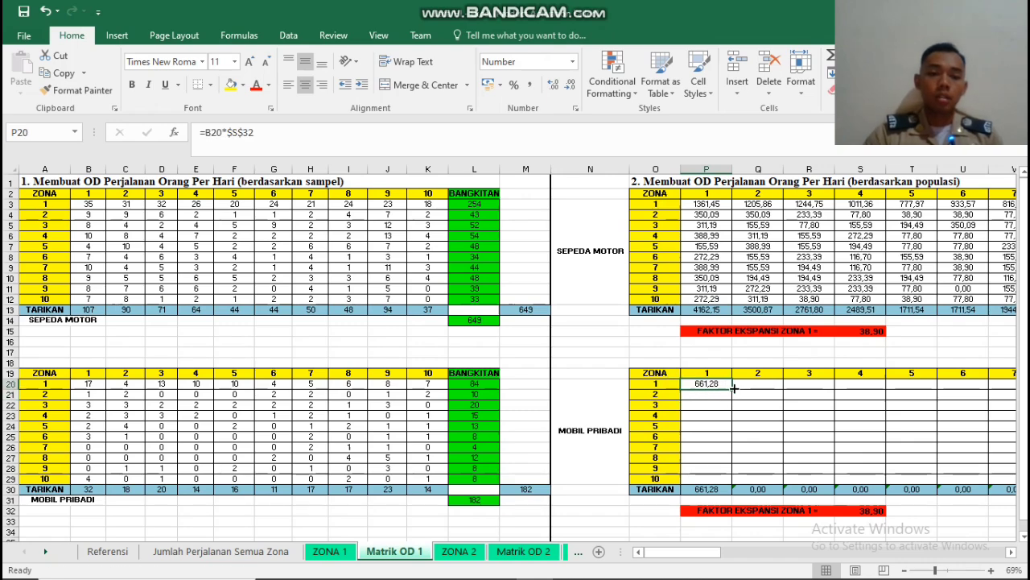
left_click_drag(734, 388, 937, 482)
left_click(768, 331)
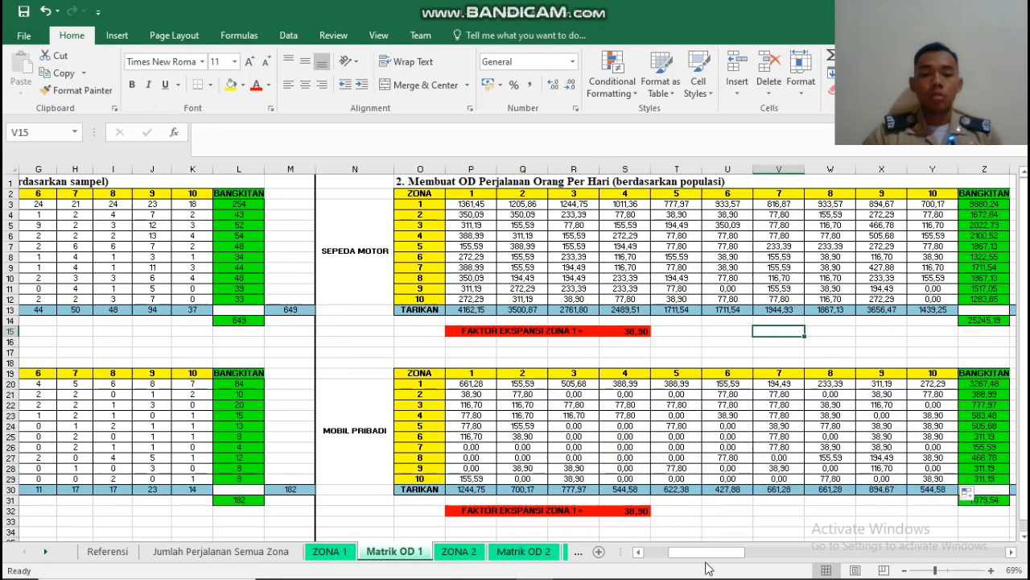
Inspect the vehicle-per-person formula in AH16 below the SEPEDA MOTOR vehicle-trip conversion table.
left_click_drag(707, 557, 757, 558)
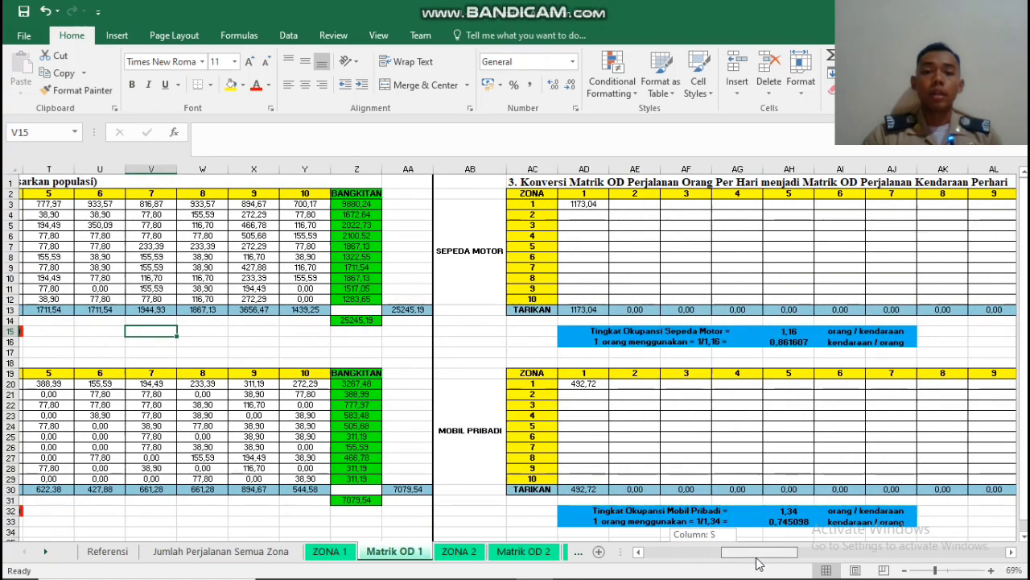
left_click_drag(757, 561, 773, 565)
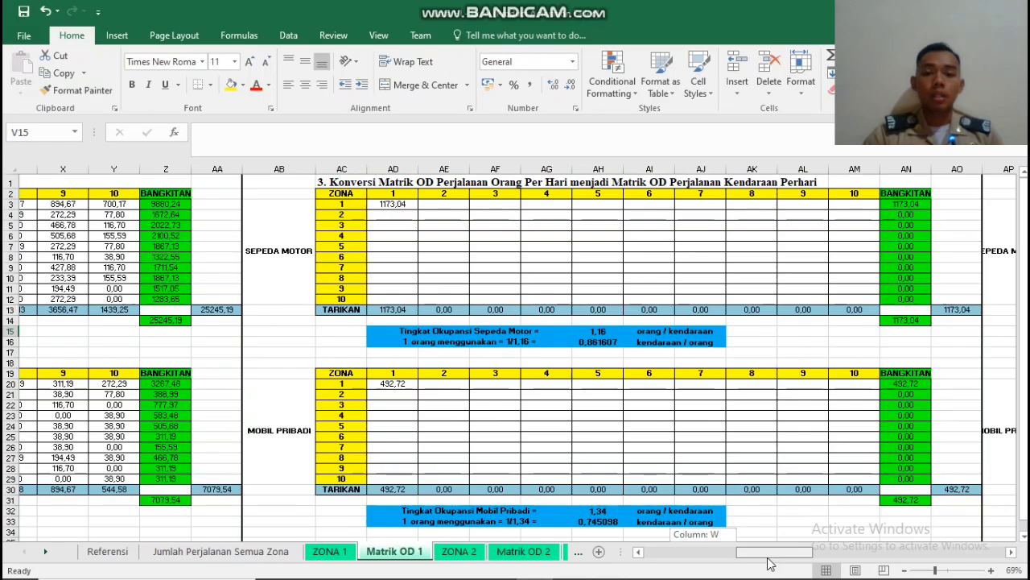
mouse_move(768, 563)
left_mouse_down()
mouse_move(752, 564)
mouse_move(763, 563)
left_mouse_up()
left_click(724, 341)
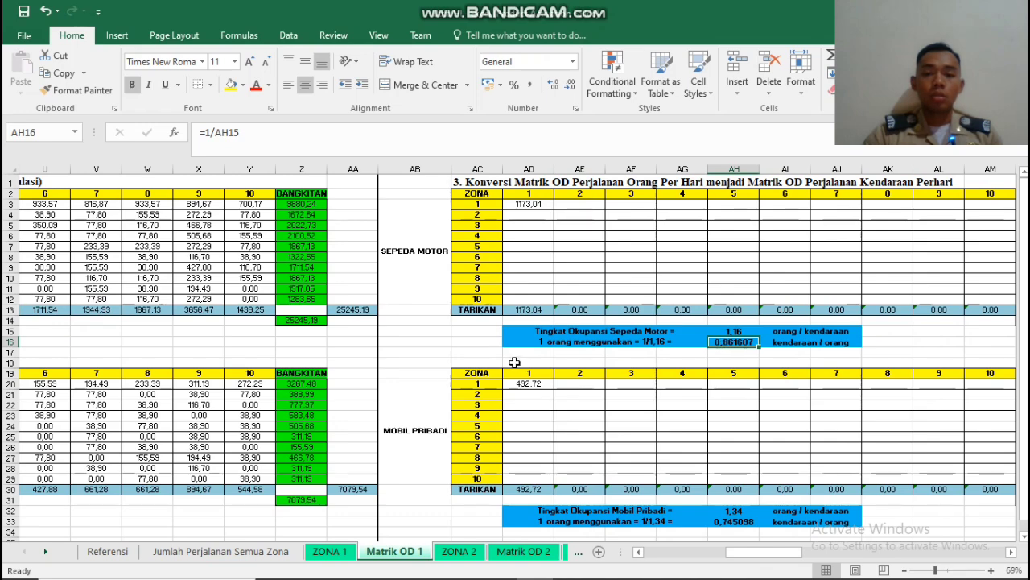
left_click(443, 342)
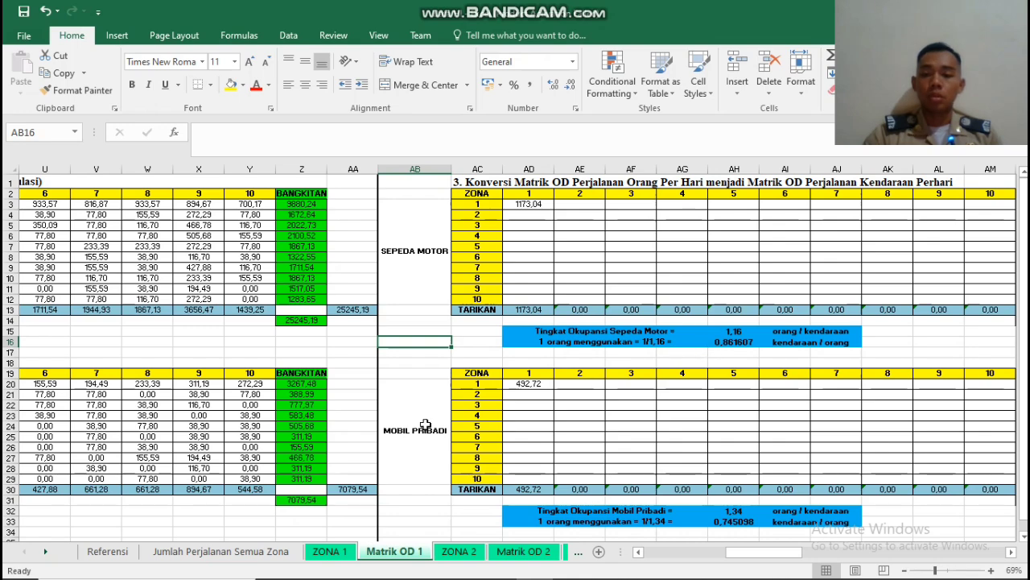
Examine the zone 1 Okupansi SM formula on the Referensi sheet and its reference in AH15 of Matrik OD 1.
left_click(108, 552)
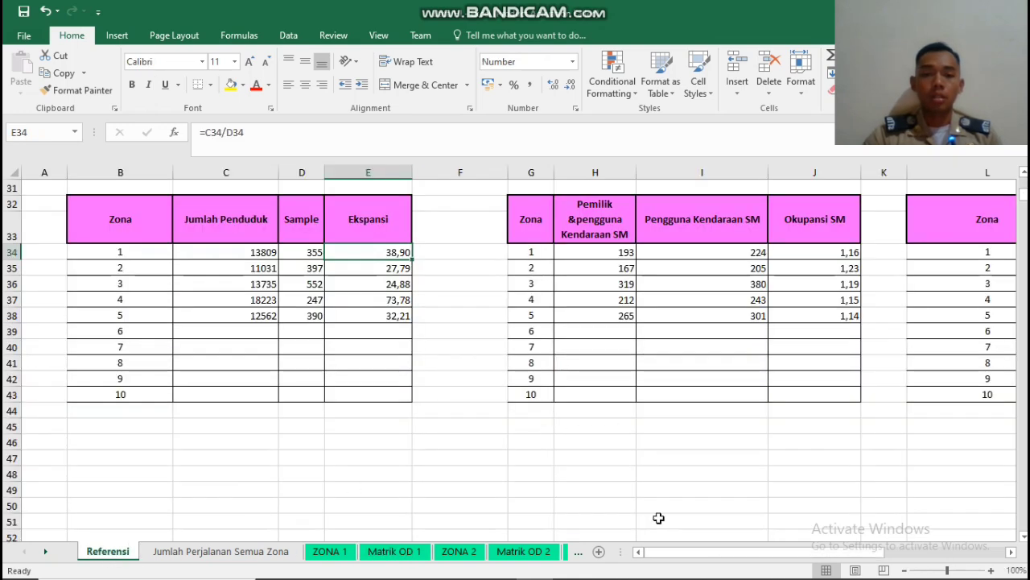
left_click(821, 258)
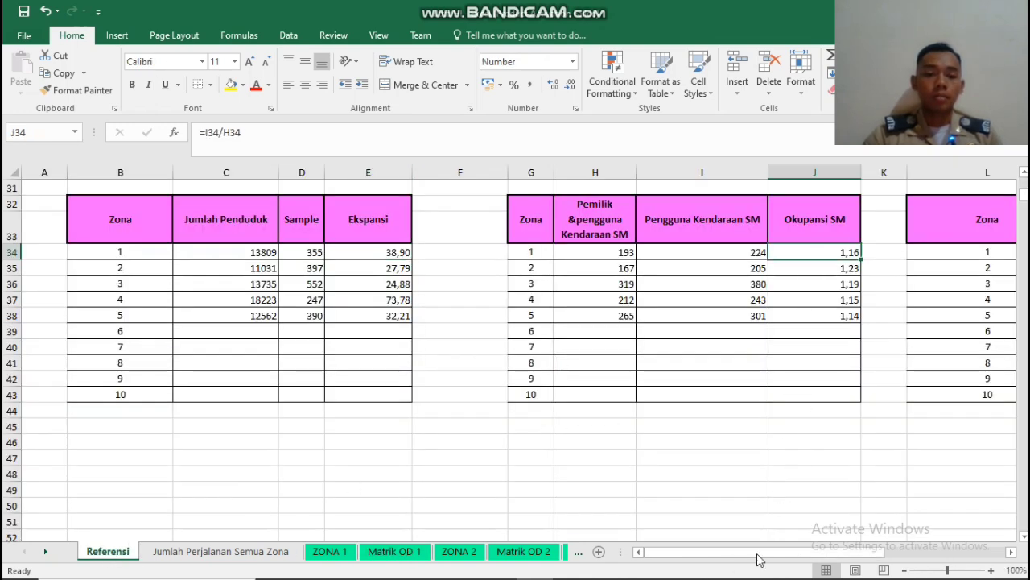
left_click_drag(753, 556, 779, 555)
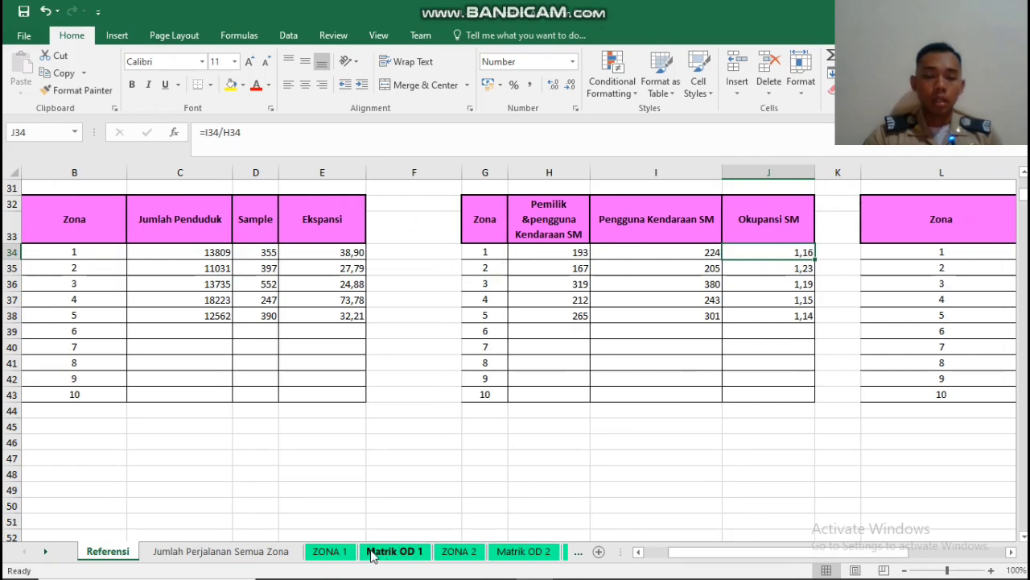
left_click(395, 552)
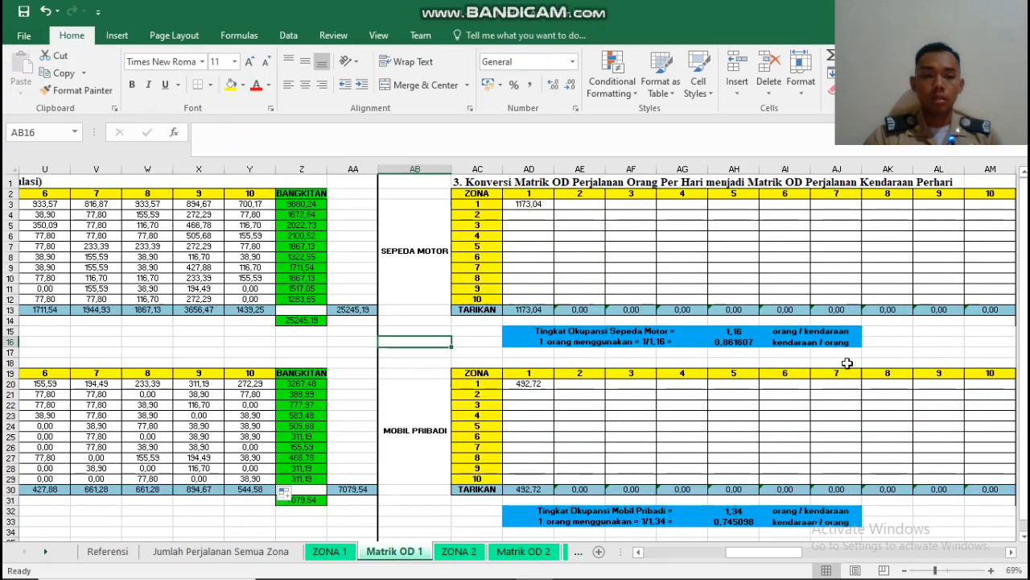
left_click(739, 333)
Examine the MOBIL PRIBADI occupancy reference in AH32 and the zone 1 Okupansi Mobil formula on the Referensi sheet.
scroll(761, 403, "down", 3)
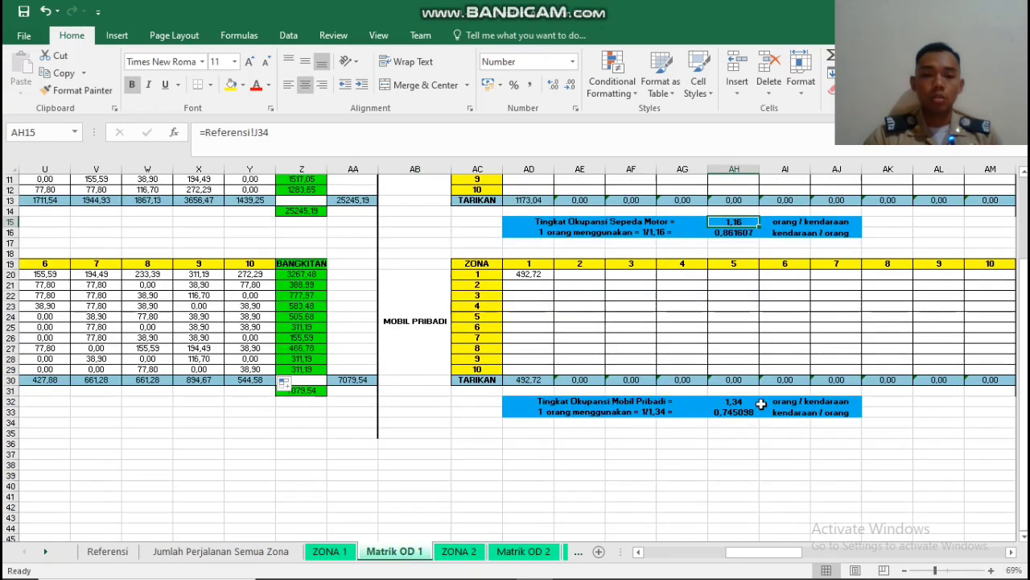
left_click(735, 454)
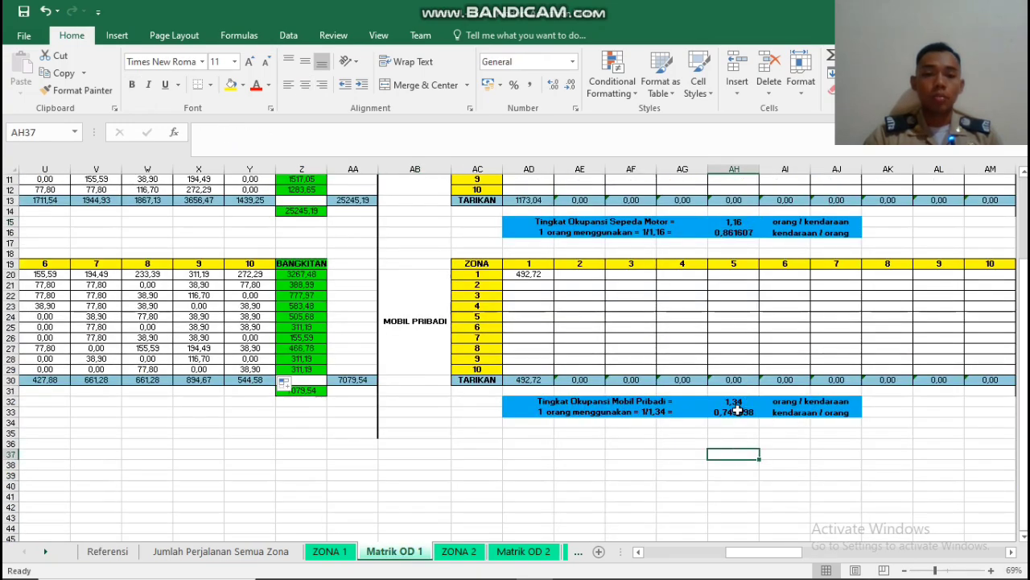
left_click(737, 403)
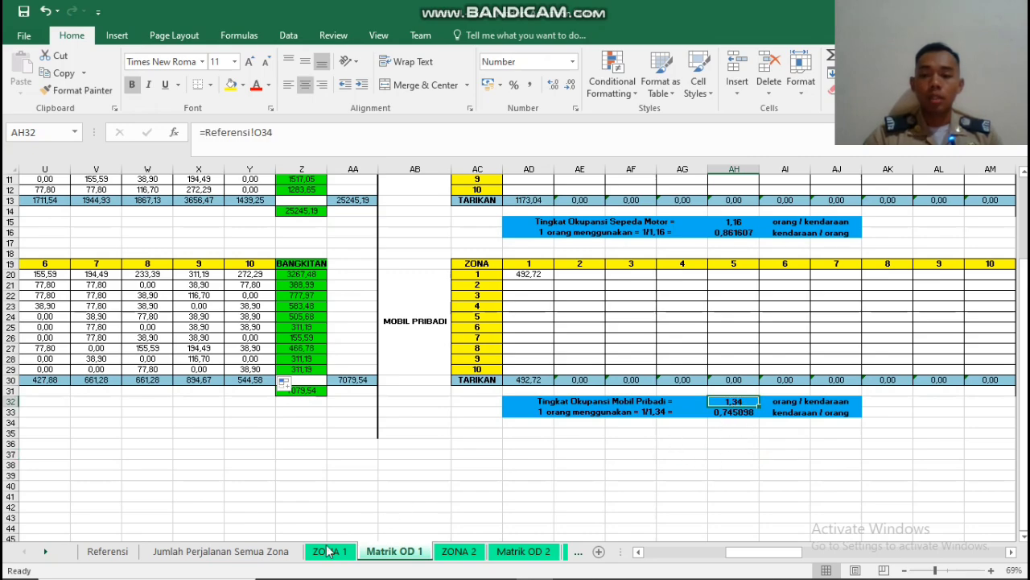
left_click(107, 552)
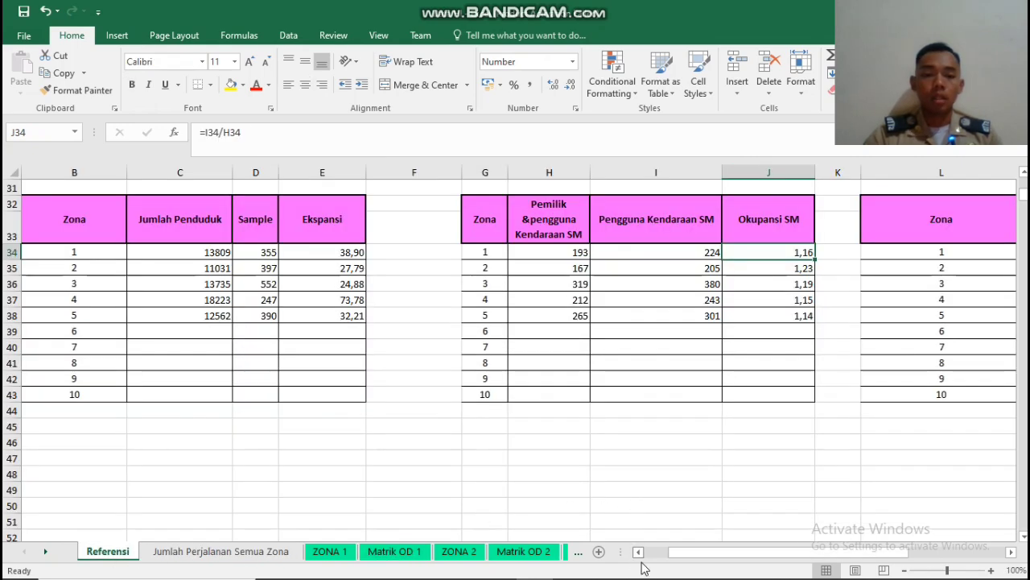
left_click_drag(707, 559, 861, 553)
left_click(904, 247)
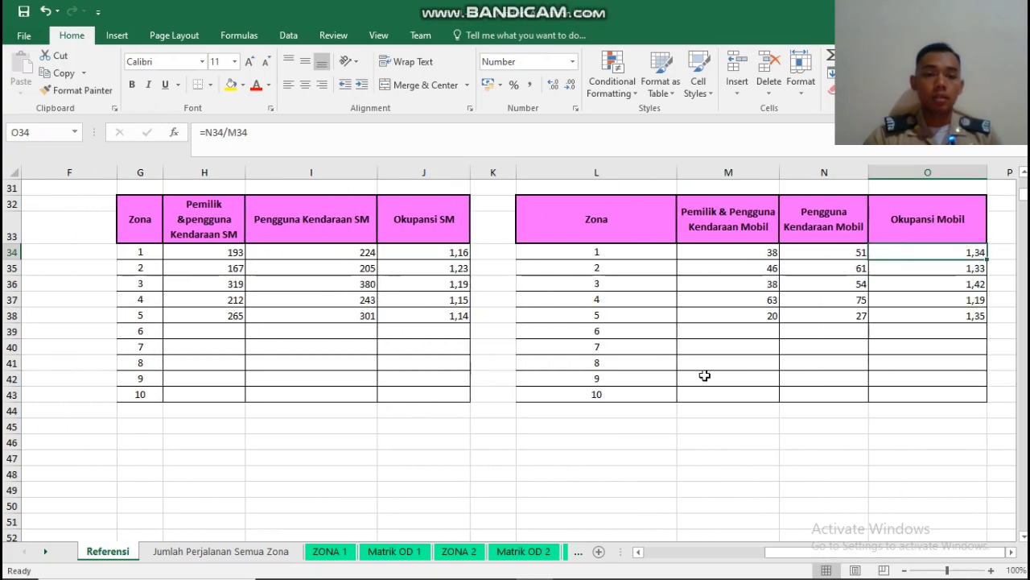
Examine the SEPEDA MOTOR vehicle-trip formula in AD3 on Matrik OD 1 and its sources, P3 and the occupancy rate in AH15.
left_click(392, 552)
left_click(821, 448)
scroll(822, 448, "up", 4)
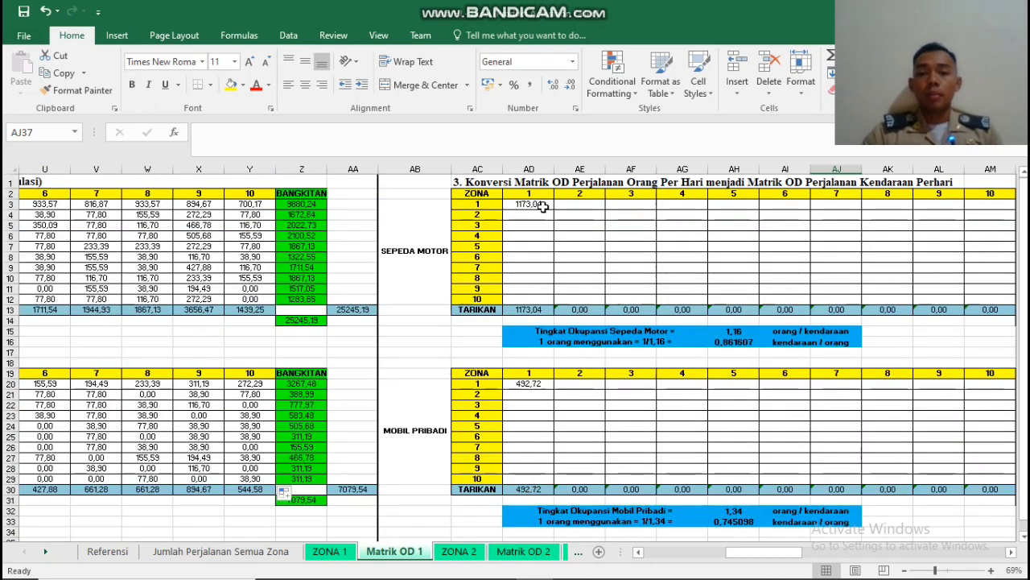
left_click(544, 207)
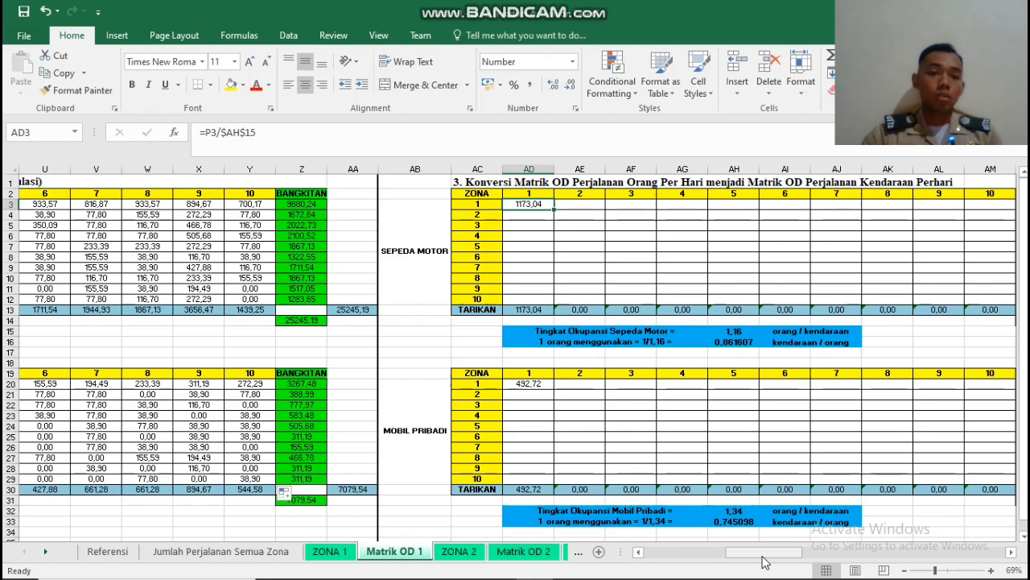
left_click_drag(763, 557, 729, 555)
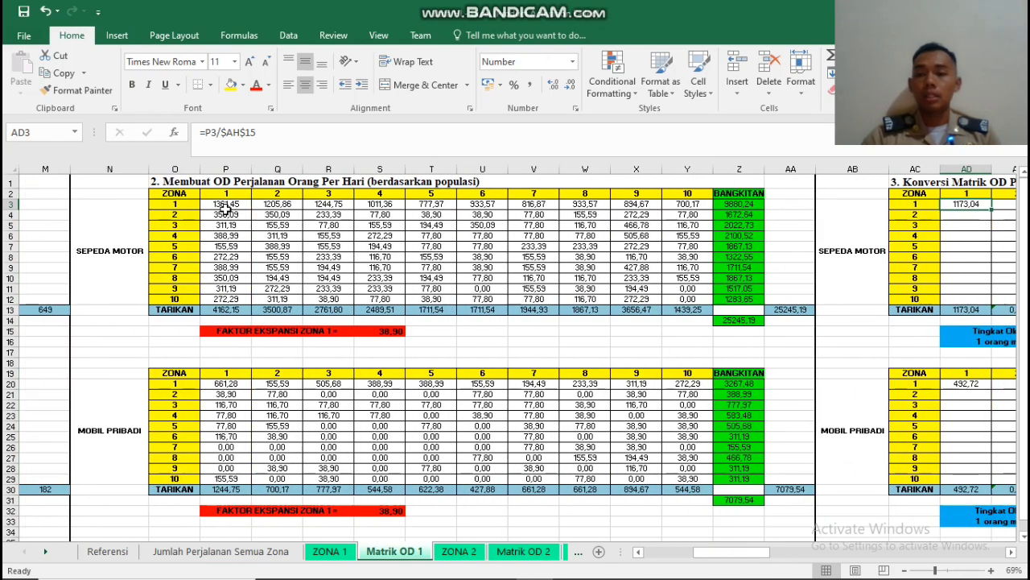
left_click(226, 205)
left_click_drag(731, 555, 745, 557)
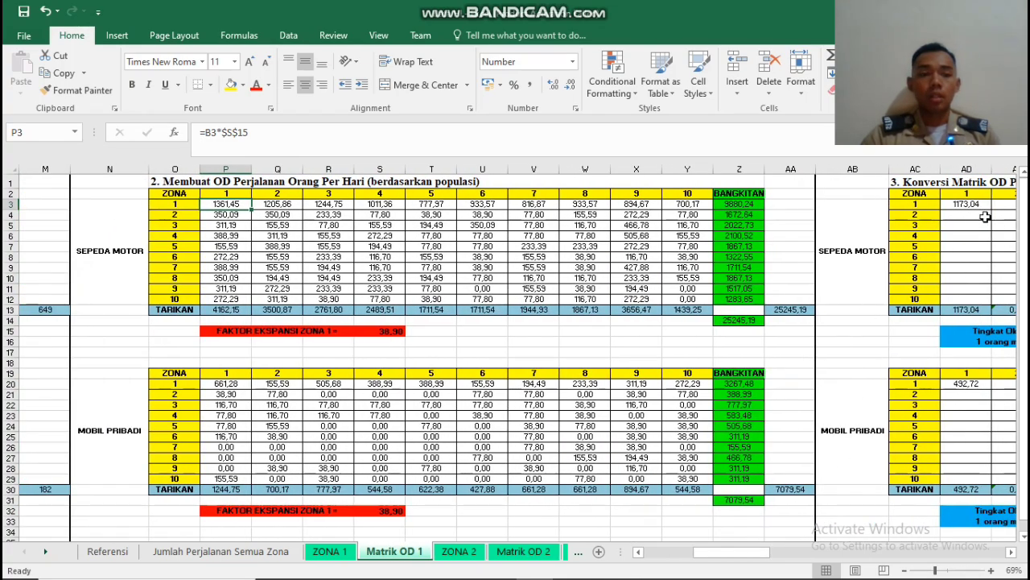
left_click(979, 206)
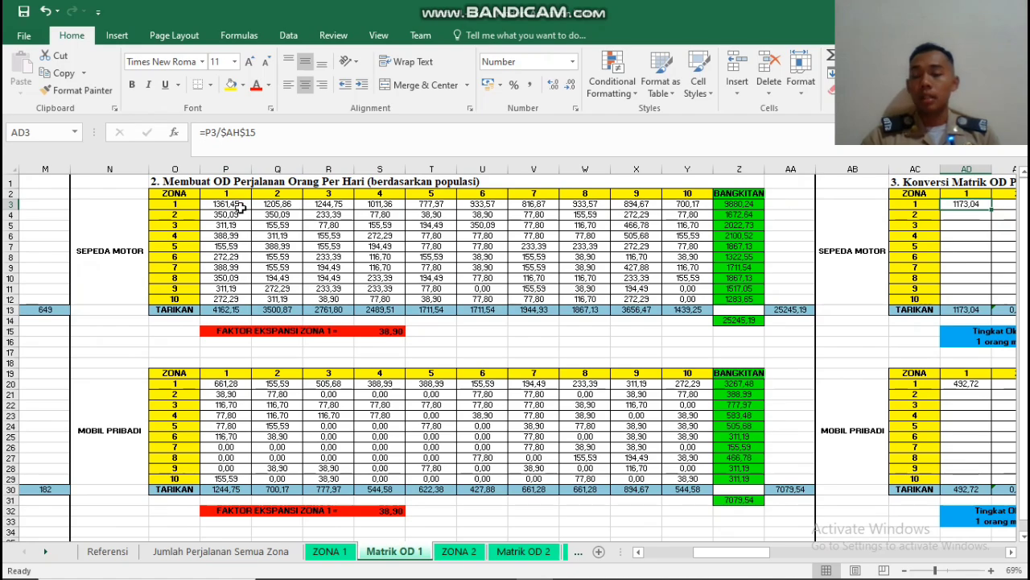
left_click_drag(735, 555, 767, 558)
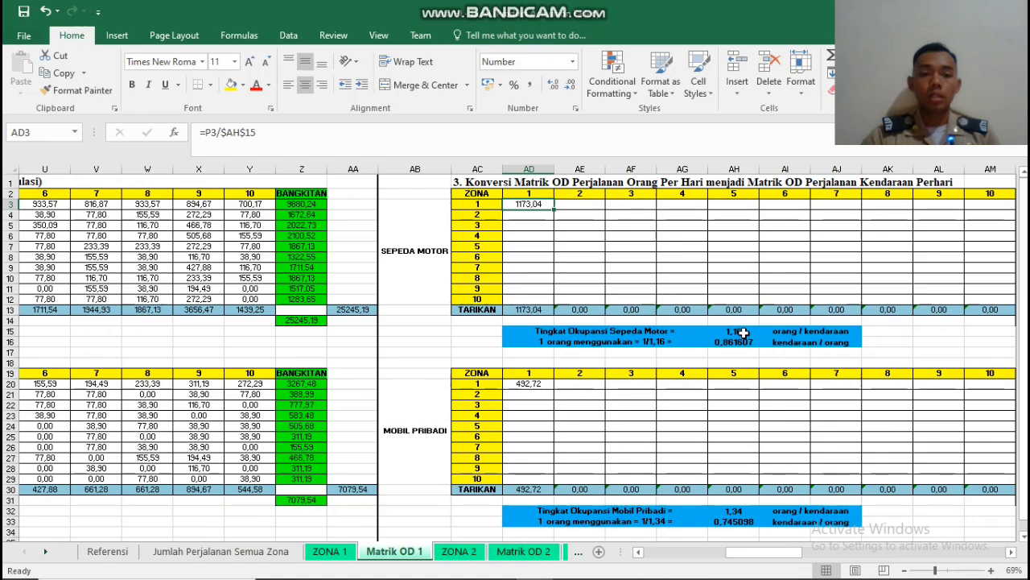
left_click(736, 331)
Fill the AD3 formula across AD3:AM12 of the SEPEDA MOTOR daily vehicle-trip table.
left_click(538, 205)
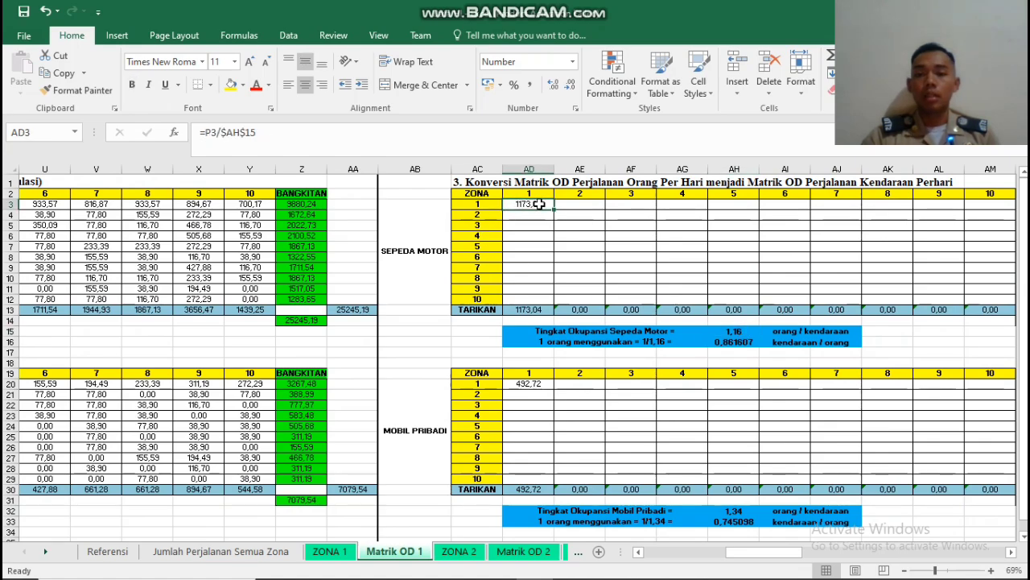
left_click_drag(785, 558, 809, 559)
left_click_drag(349, 208, 803, 299)
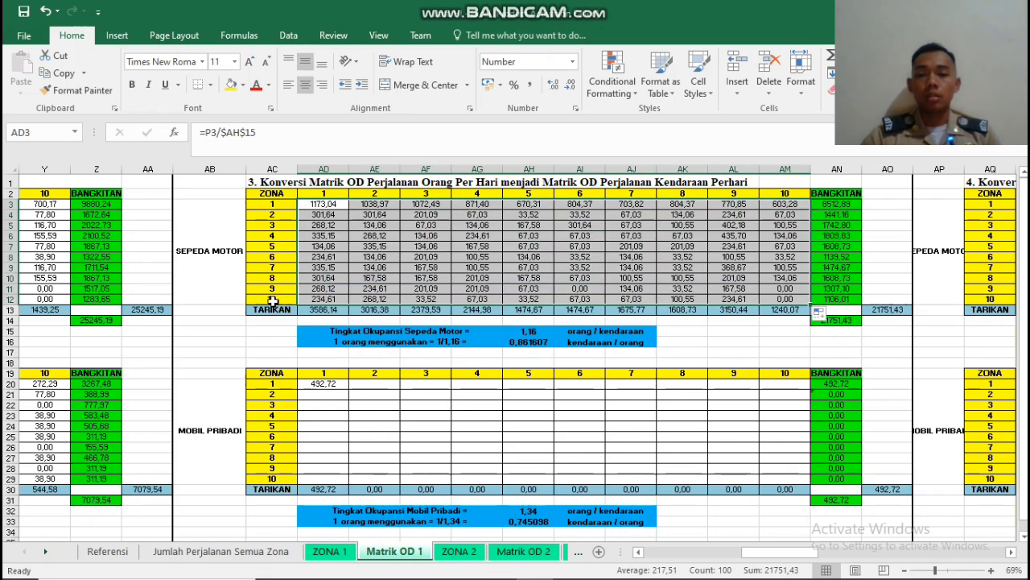
left_click(228, 334)
left_click(708, 354)
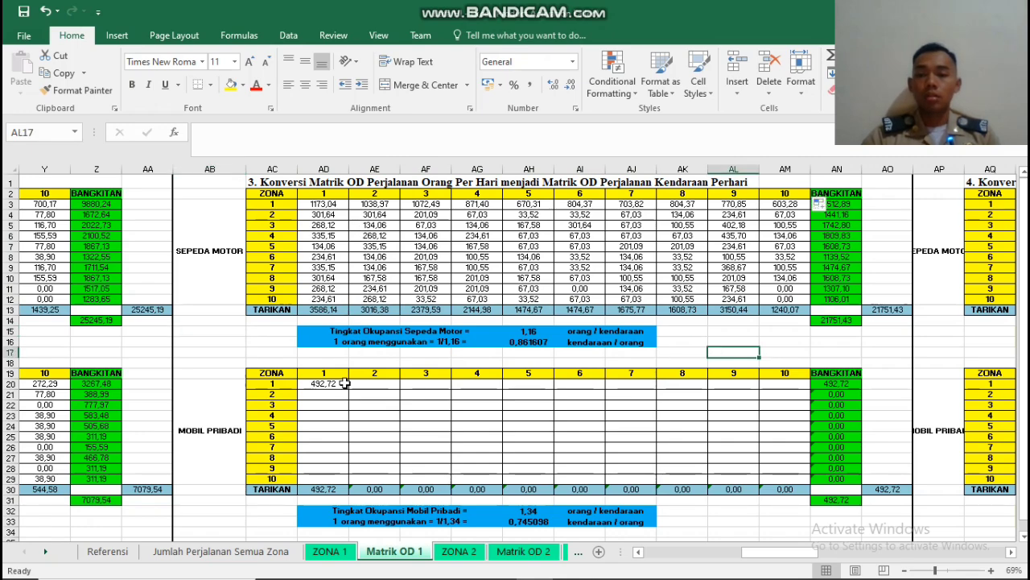
Check the AD20 formula against its source P20 and fill it across AD20:AM29 of the MOBIL PRIBADI daily vehicle-trip table.
scroll(343, 314, "down", 3)
left_click(338, 274)
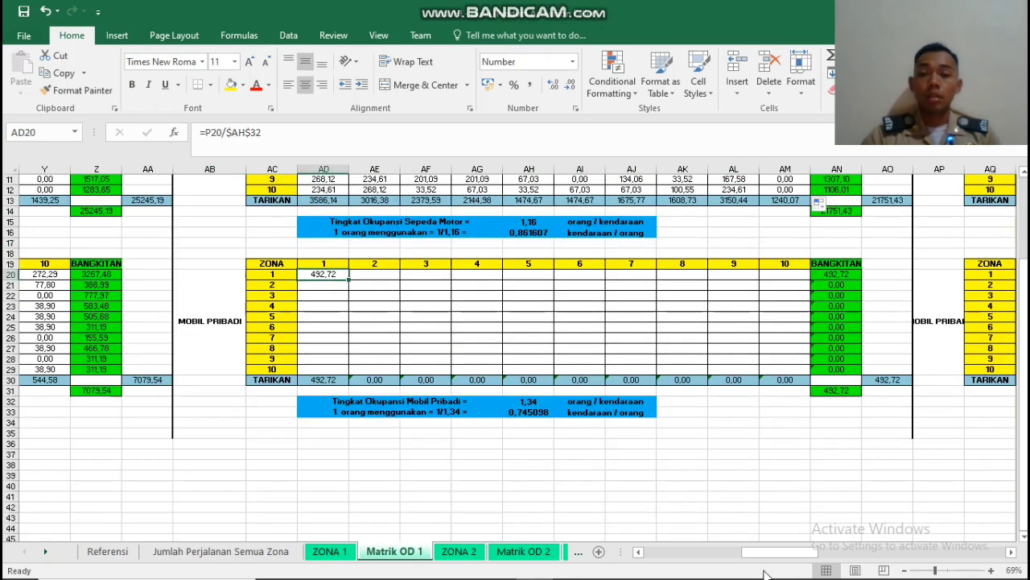
left_click_drag(769, 557, 724, 536)
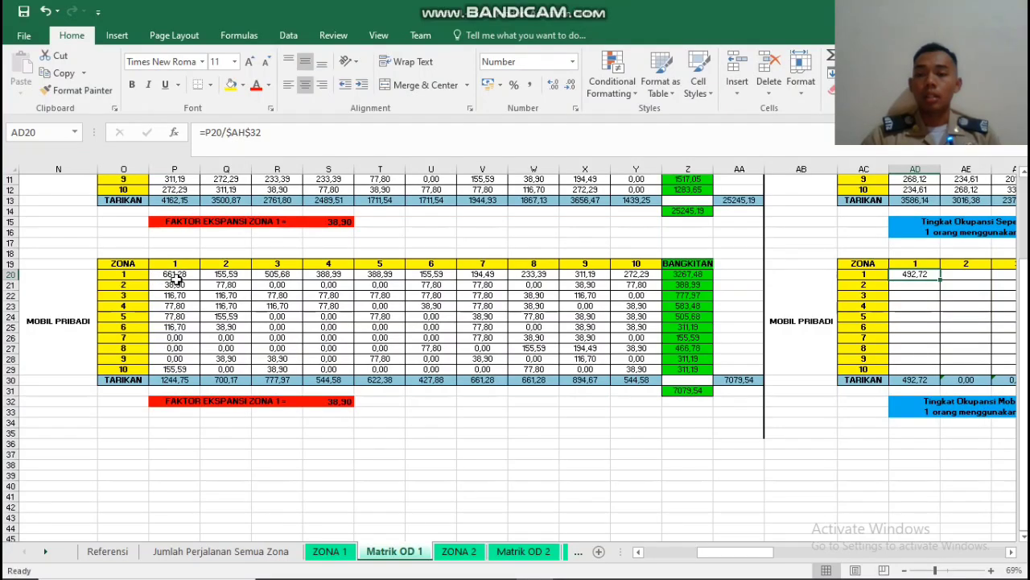
left_click_drag(739, 554, 771, 553)
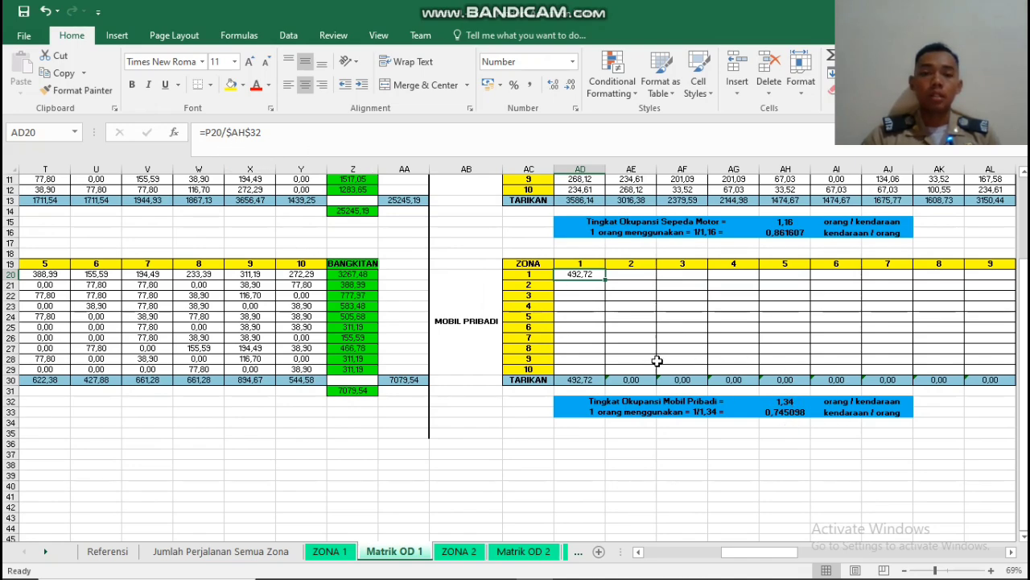
left_click_drag(605, 279, 912, 372)
left_click(806, 473)
left_click_drag(775, 554, 780, 554)
scroll(702, 491, "up", 3)
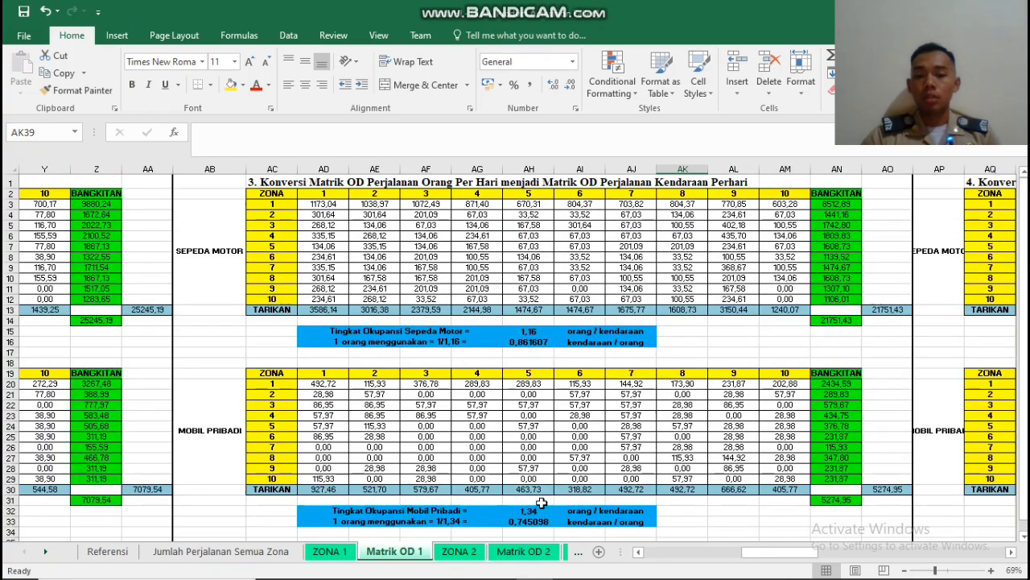
mouse_move(556, 578)
left_click(578, 566)
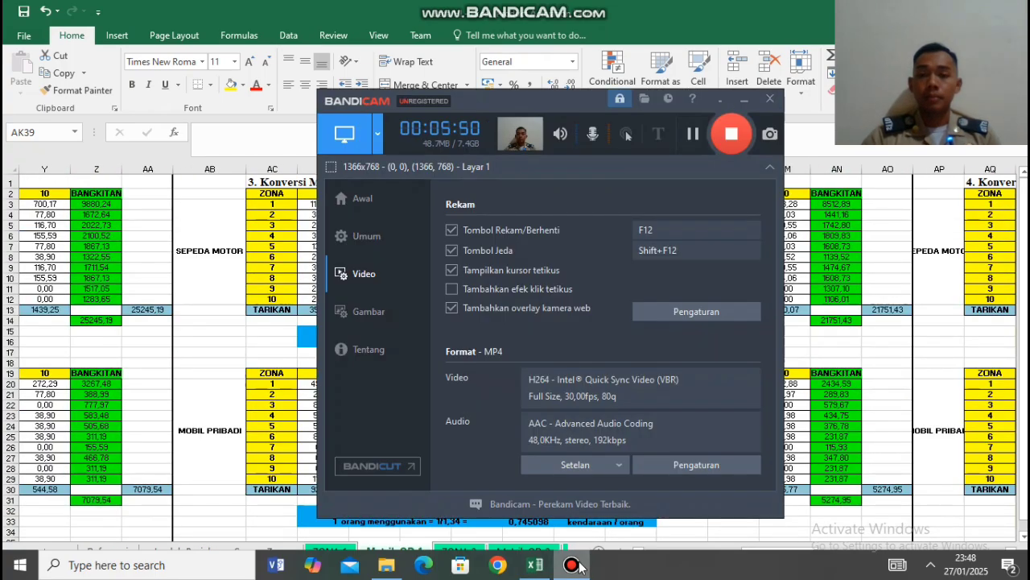
left_click(578, 566)
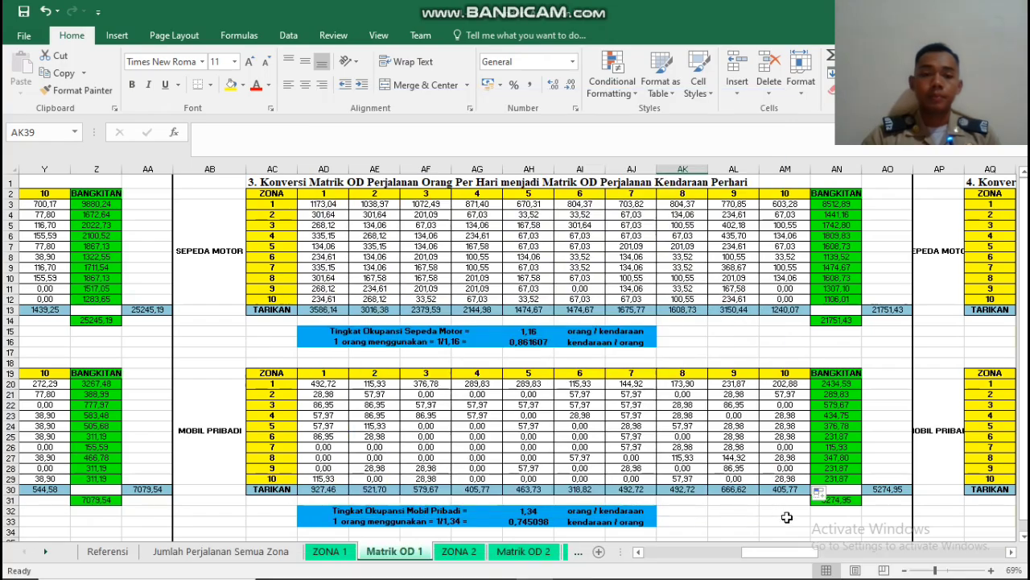
Examine the SEPEDA MOTOR hourly conversion formula in AR3, its source AD3 and the active-hours value in AW16.
left_click(783, 529)
left_click_drag(779, 553, 855, 566)
left_click(770, 208)
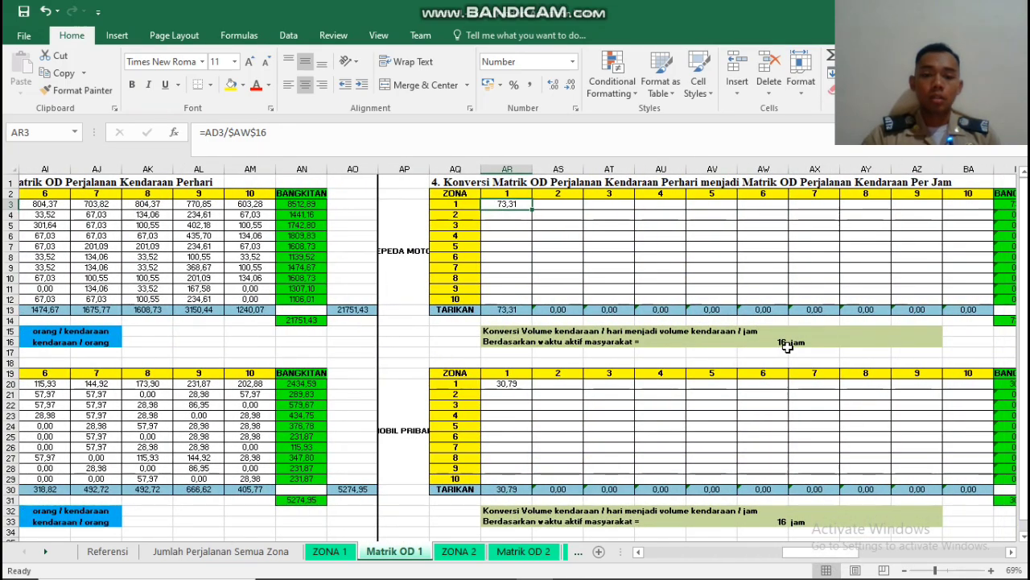
left_click(787, 352)
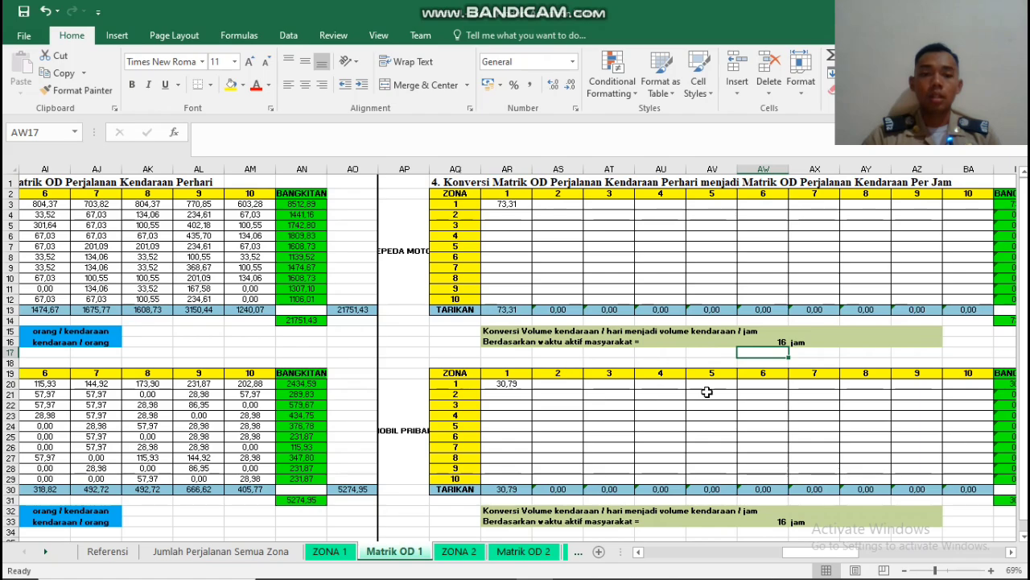
left_click(797, 342)
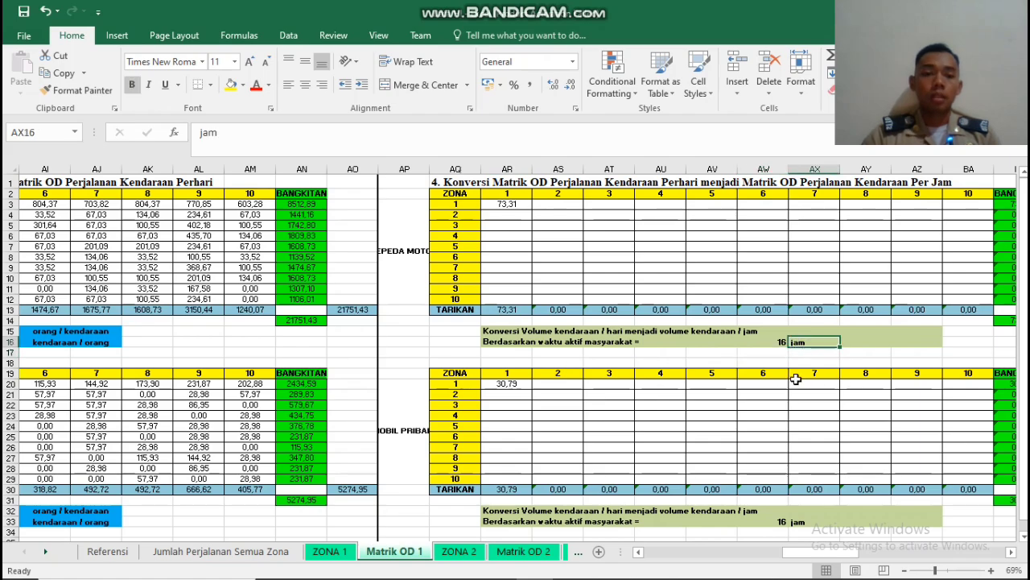
left_click(767, 343)
left_click_drag(810, 553, 789, 553)
left_click(814, 203)
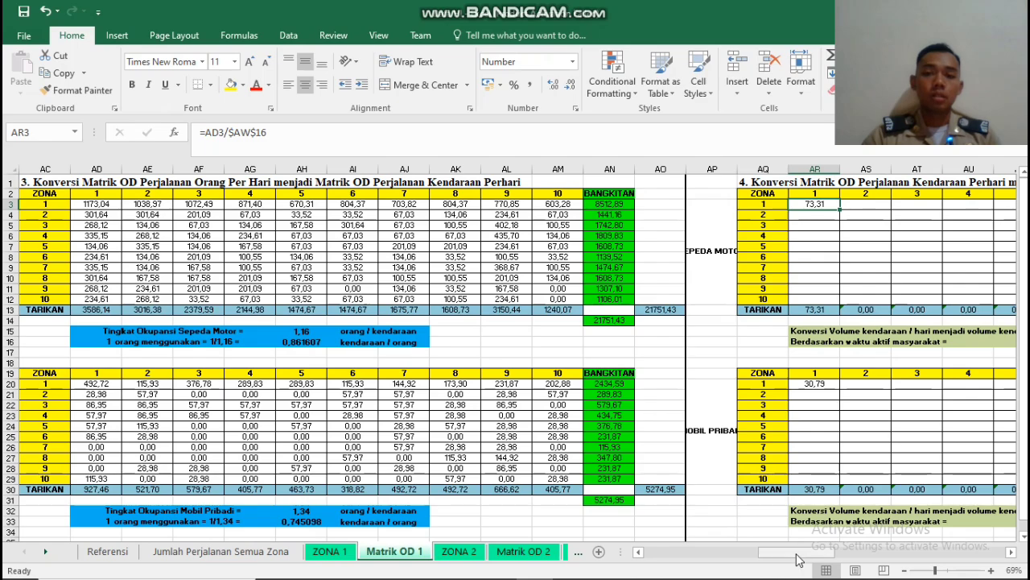
Fill the AR3 formula across AR3:BA12 of the SEPEDA MOTOR vehicle-trips-per-hour table.
left_click_drag(798, 554, 815, 558)
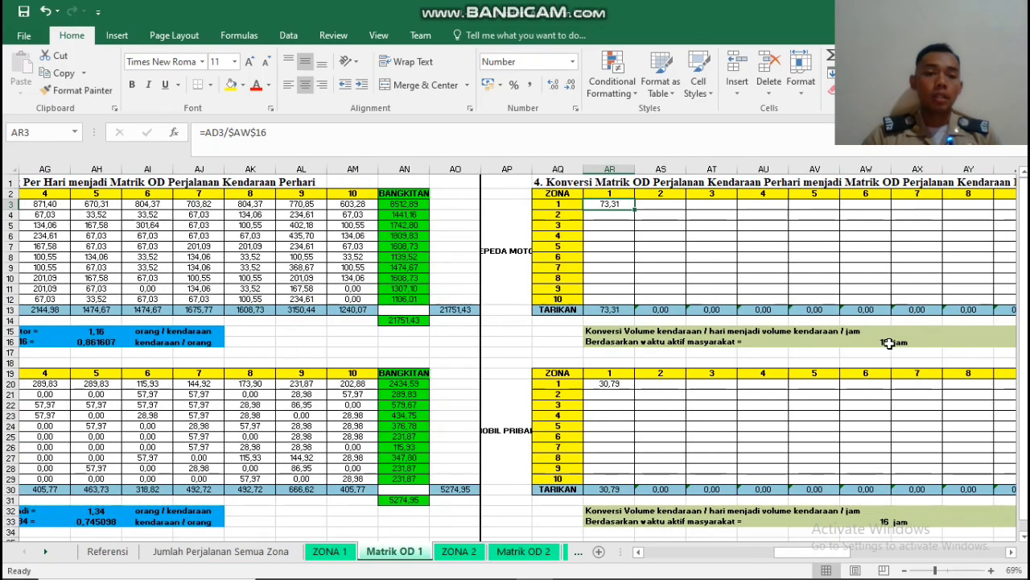
left_click(888, 342)
left_click(608, 205)
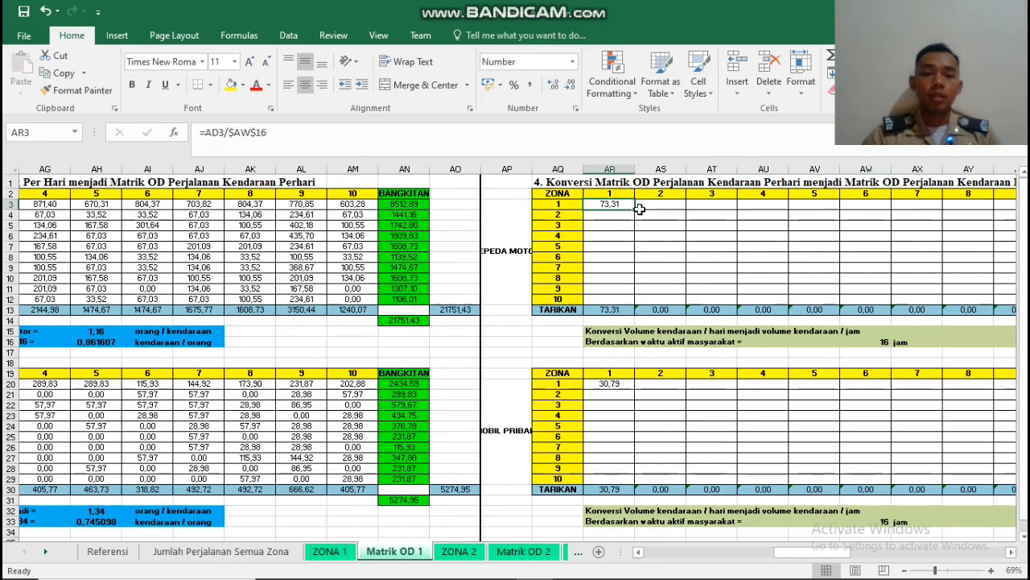
left_click_drag(636, 208, 944, 304)
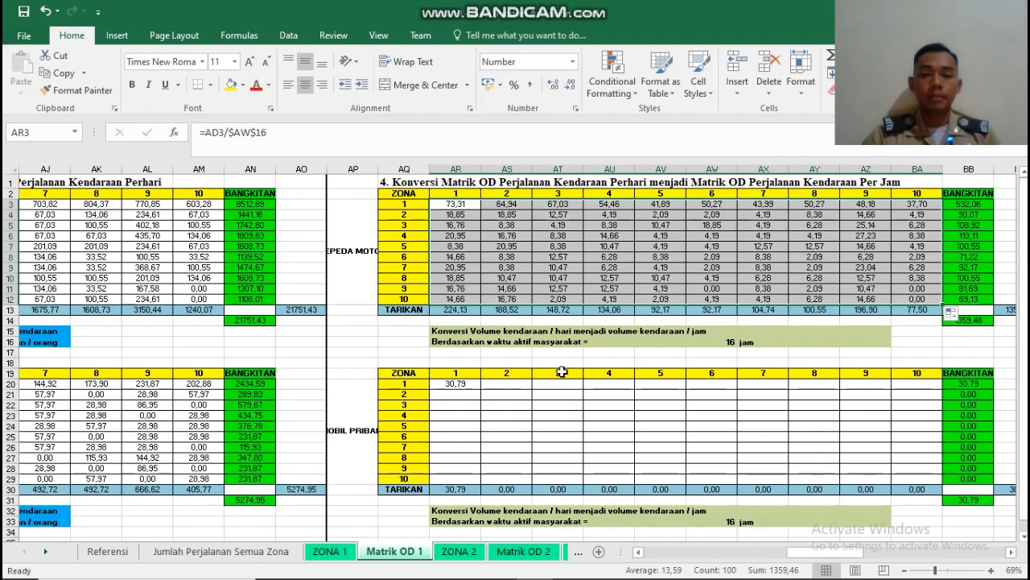
Try to fill the AR20 formula across AR20:BA29 of the MOBIL PRIBADI vehicle-trips-per-hour table.
scroll(463, 275, "down", 3)
left_click(463, 275)
left_click_drag(487, 279, 936, 368)
left_click(877, 453)
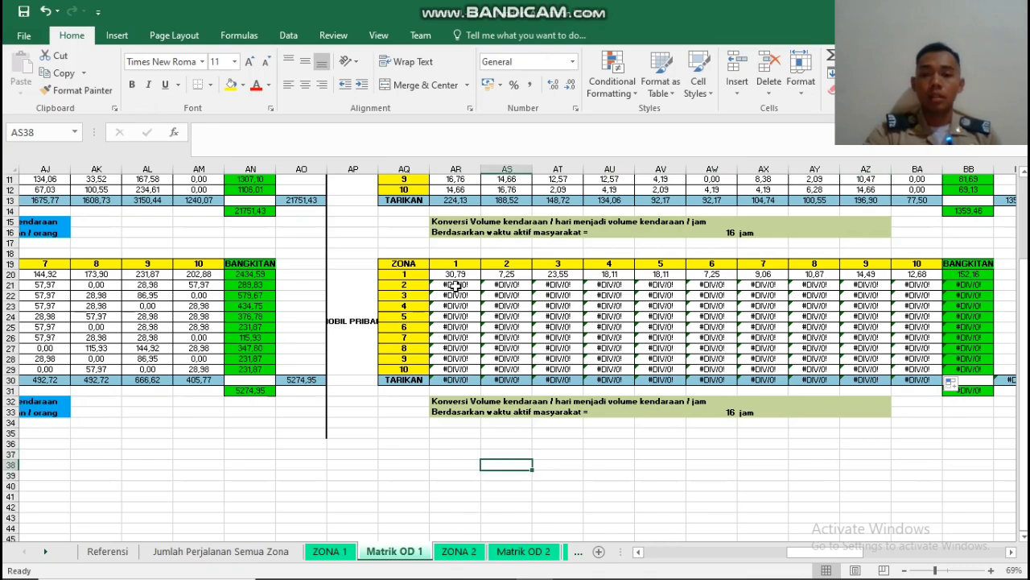
Compare the filled formula in AR21 with the original in AR20 to check the active-hours reference.
left_click(456, 286)
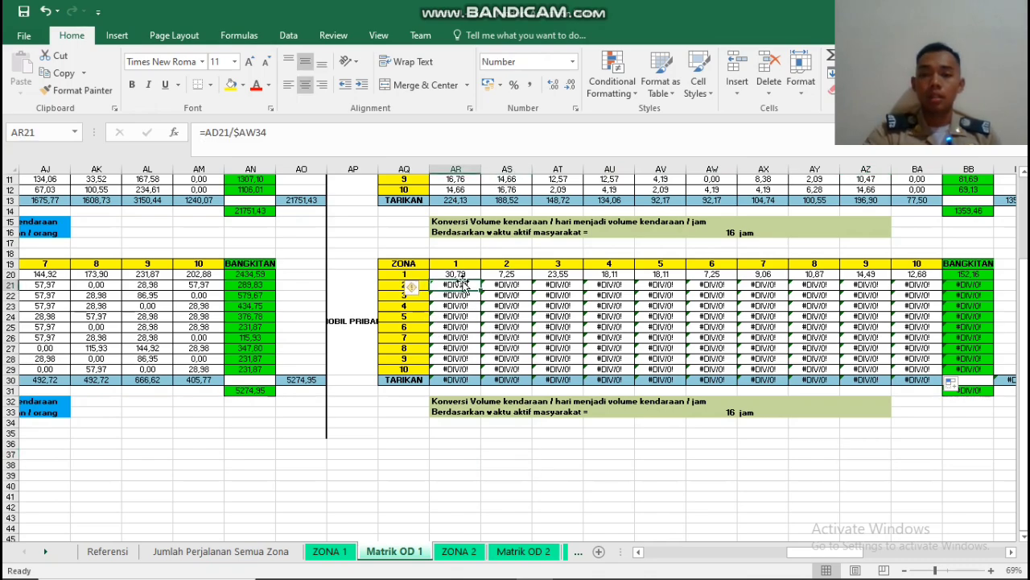
left_click(555, 338)
left_click(462, 275)
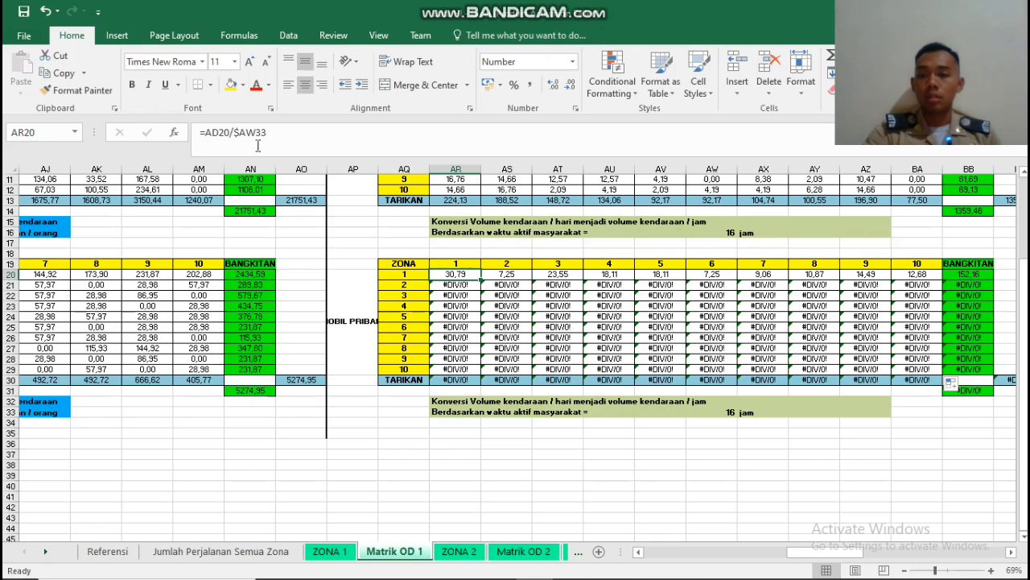
Undo the fill across and down the MOBIL PRIBADI hourly table, keeping only AR20.
key("ctrl+z")
key("ctrl+z")
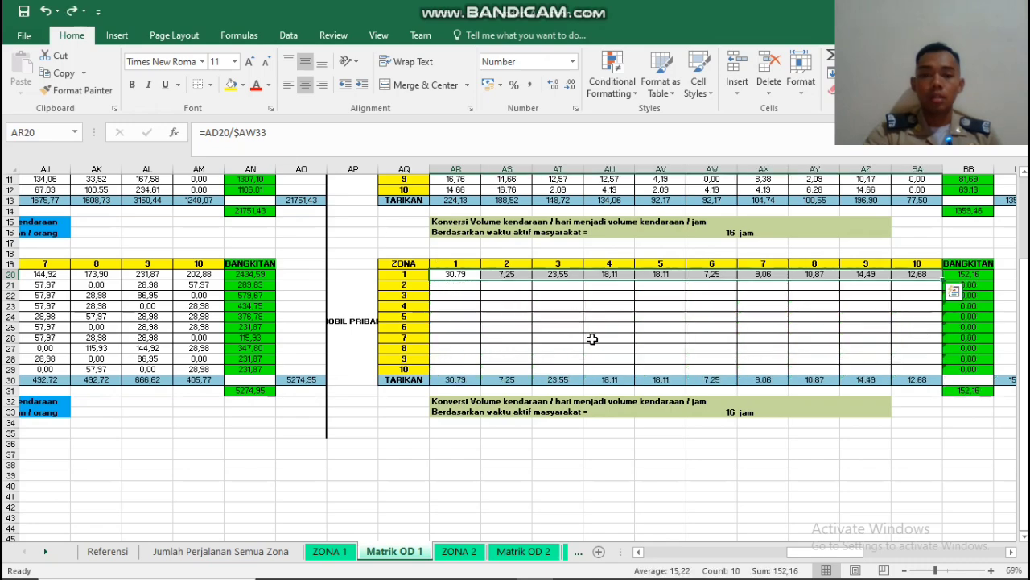
key("ctrl+z")
left_click(463, 475)
Make the active-hours reference in AR20 fully absolute so the formula reads =AD20/$AW$33.
left_click(457, 274)
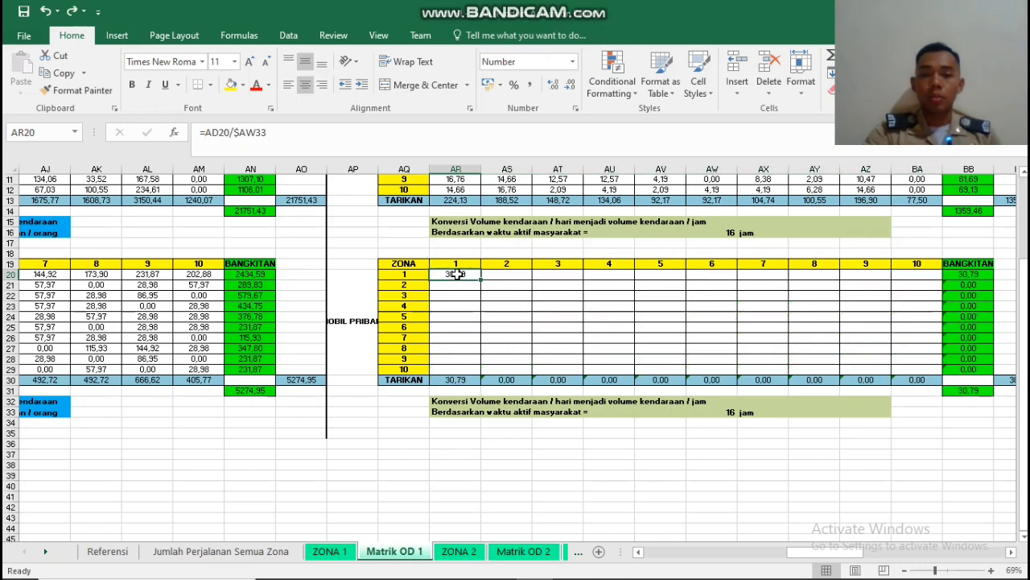
left_click(250, 133)
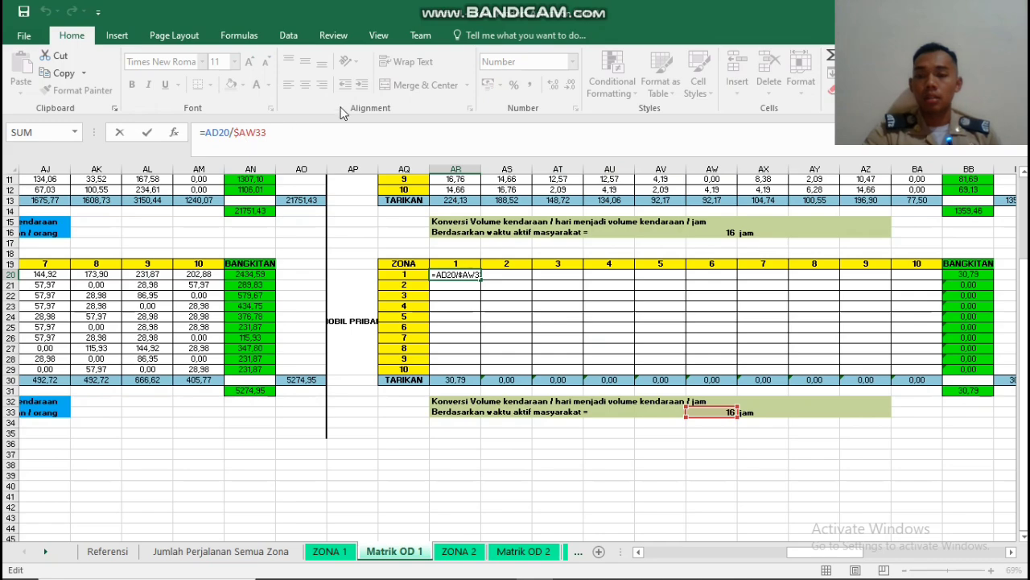
key("Right")
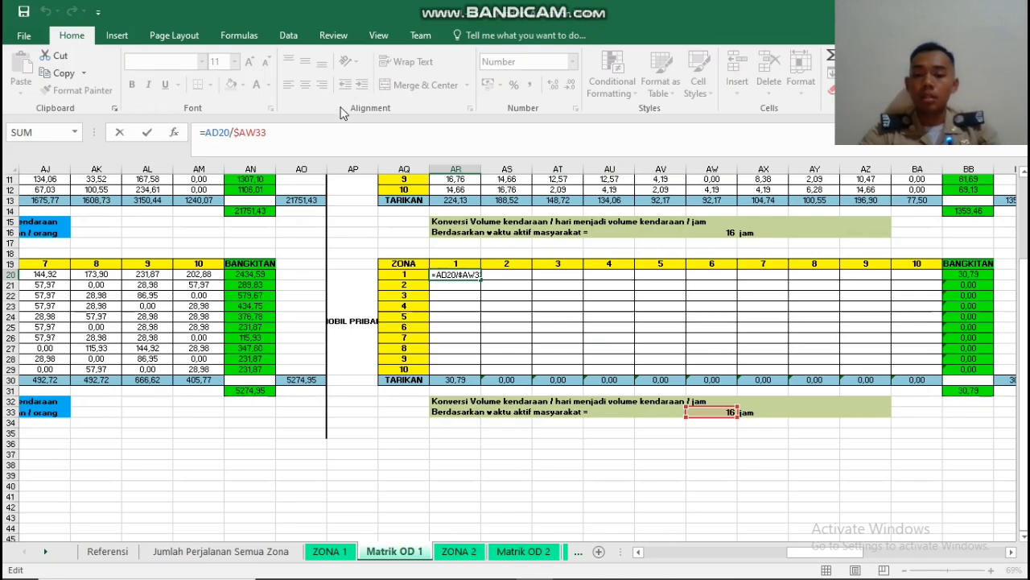
key("Right")
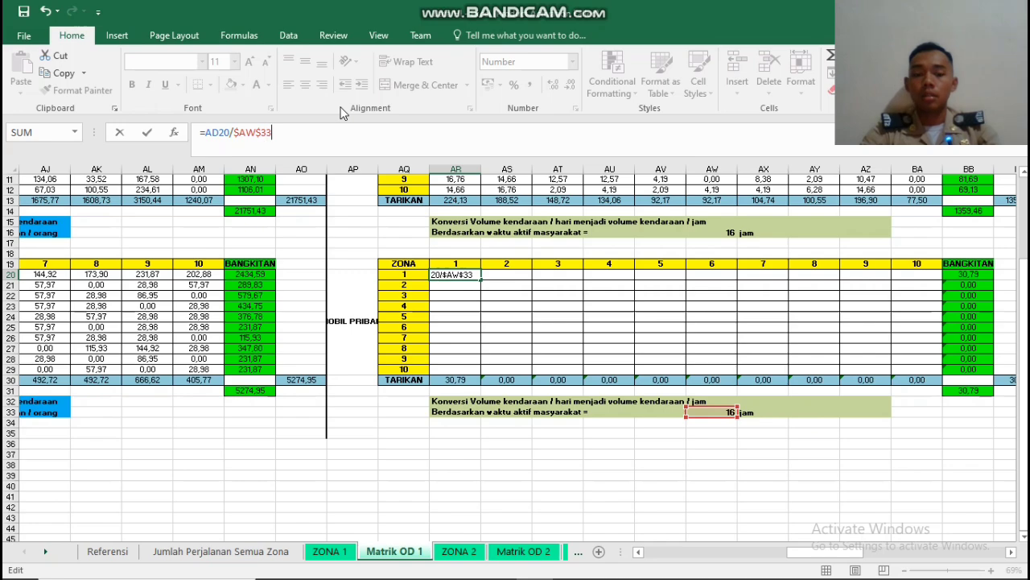
key("ctrl+Return")
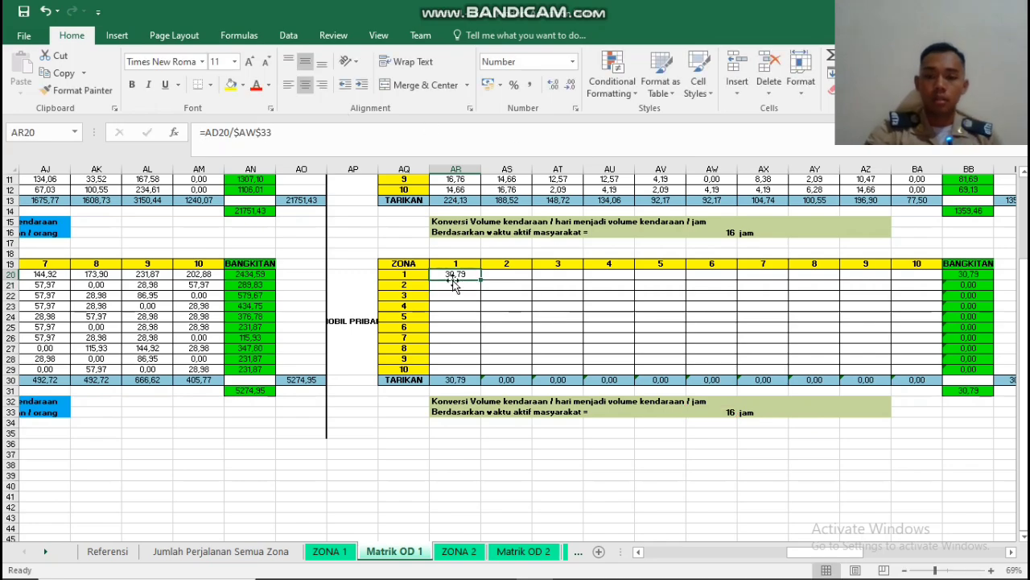
Fill the corrected AR20 formula across AR20:BA29 of the MOBIL PRIBADI hourly table.
left_click_drag(481, 280, 942, 368)
left_click(863, 443)
scroll(859, 499, "up", 3)
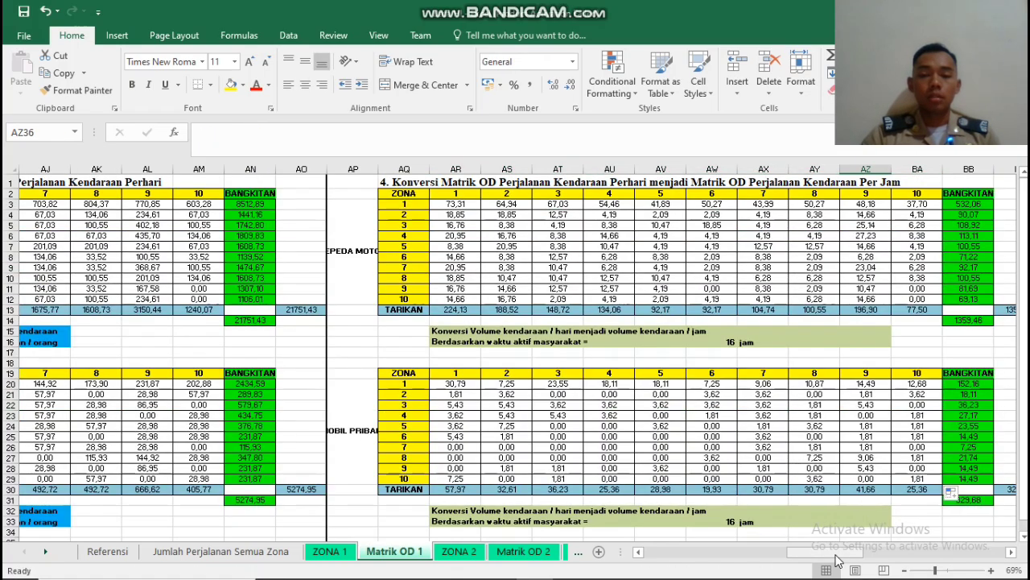
Widen column BE to fit the vehicle labels beside the SMP/Jam tables, and inspect the SEPEDA MOTOR formula in BG3.
left_click_drag(837, 560, 858, 534)
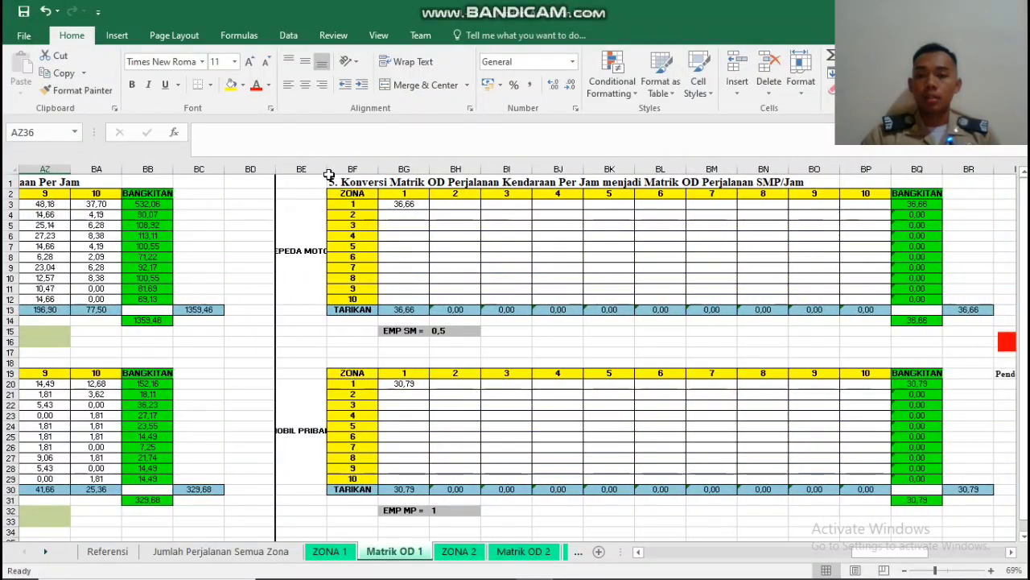
left_click_drag(327, 172, 355, 172)
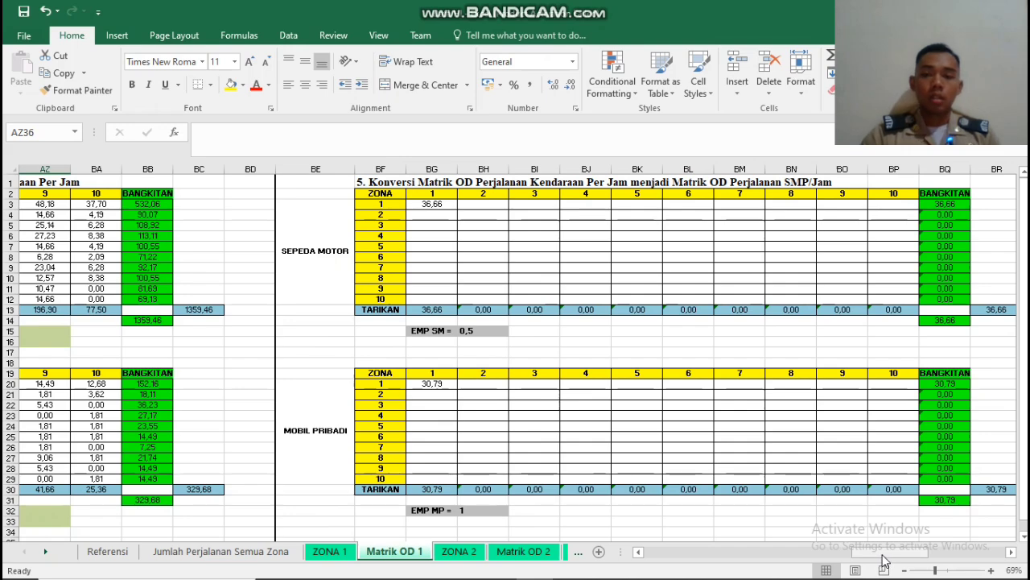
left_click(441, 206)
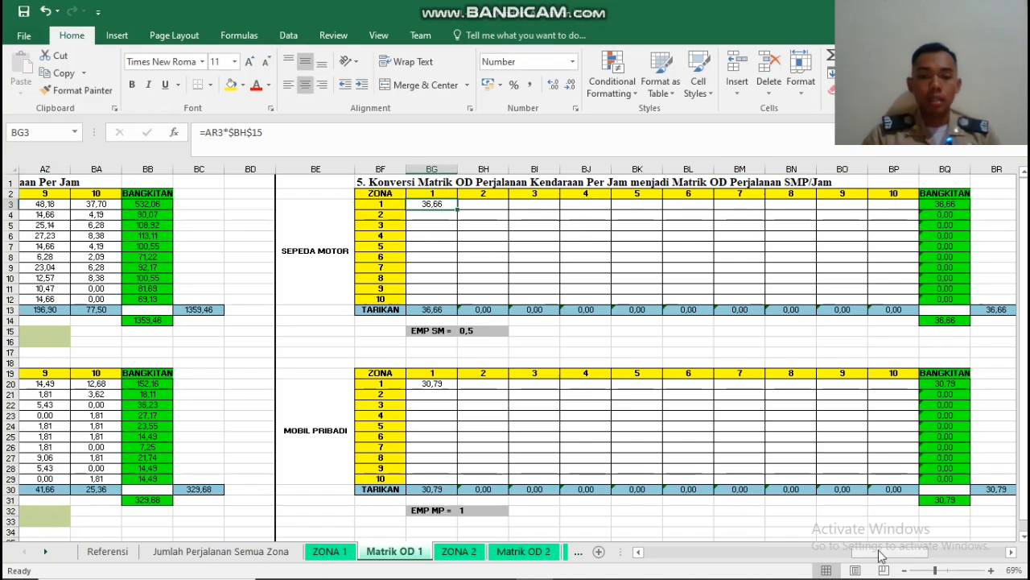
Examine the EMP SM and EMP MP factors in BH15 and BH32 and the MOBIL PRIBADI formula in BG20.
mouse_move(882, 555)
left_mouse_down()
mouse_move(838, 554)
mouse_move(862, 554)
left_mouse_up()
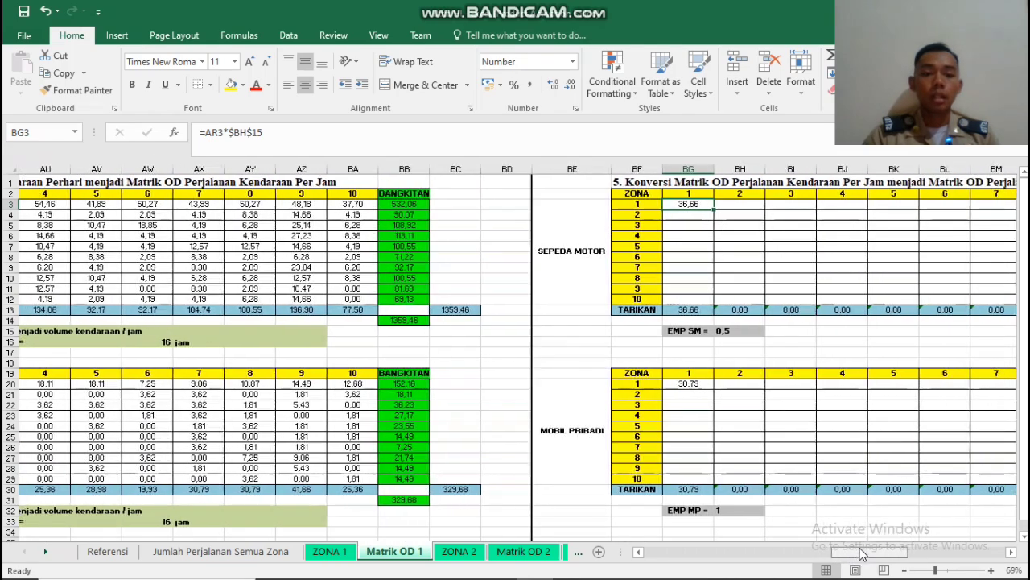
scroll(746, 339, "down", 3)
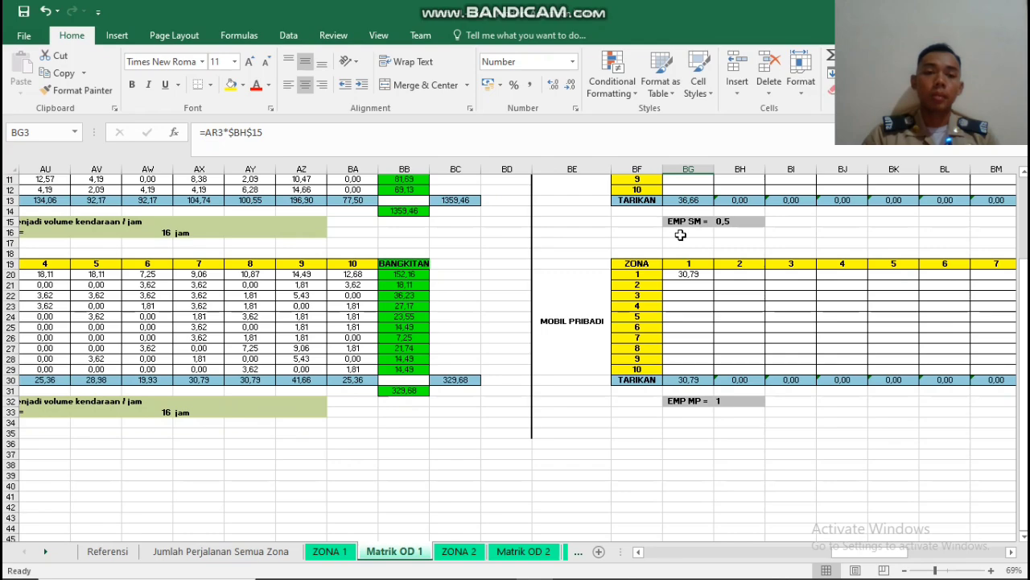
left_click(755, 235)
left_click(726, 221)
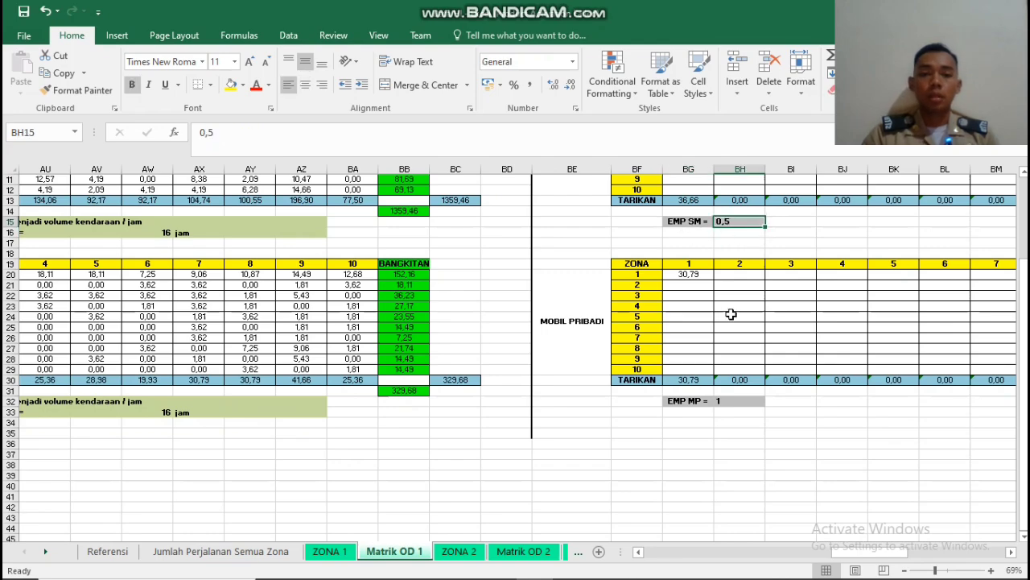
left_click(727, 403)
left_click(733, 220)
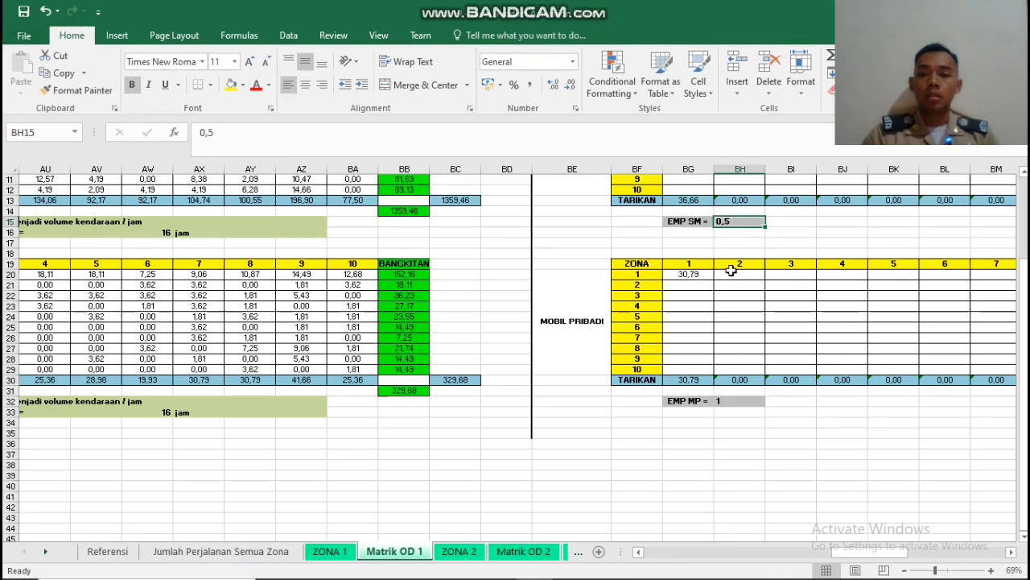
scroll(731, 270, "up", 3)
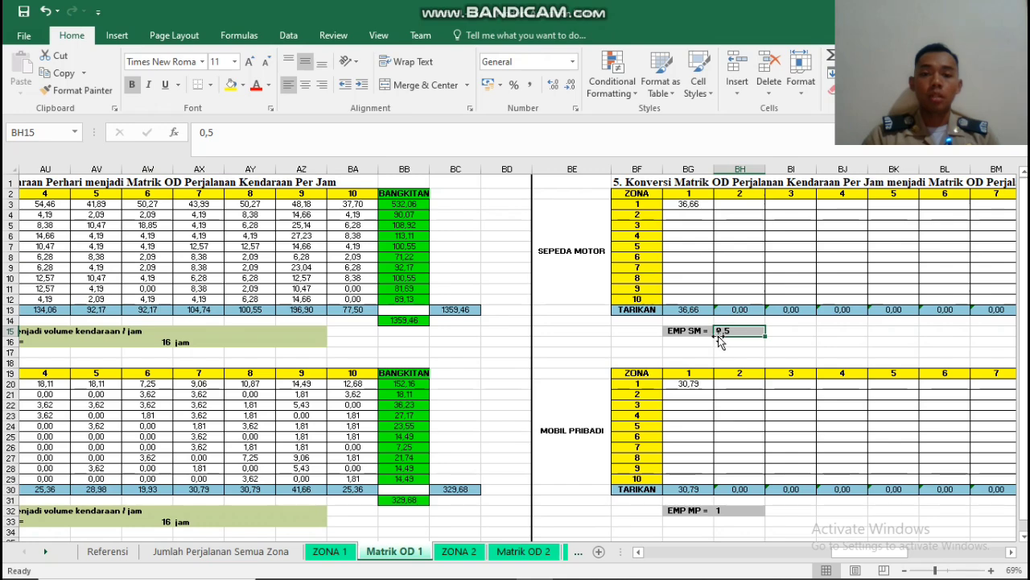
left_click(250, 205)
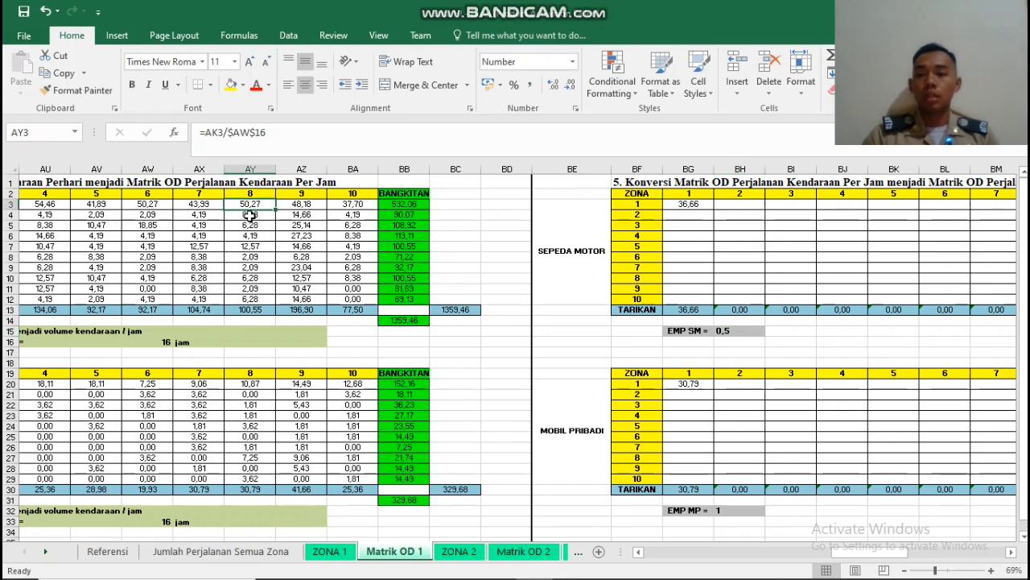
scroll(720, 469, "down", 3)
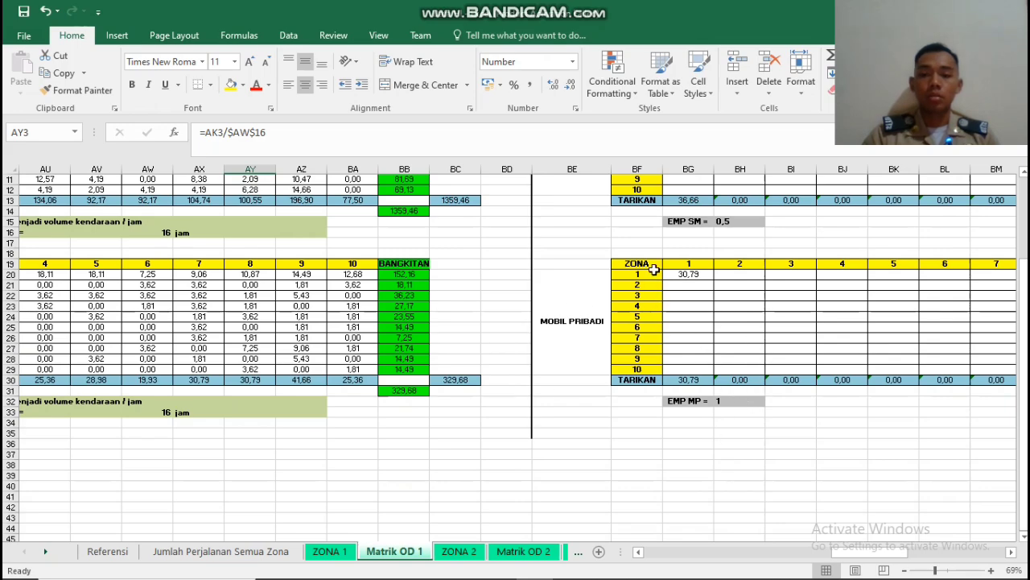
left_click(706, 275)
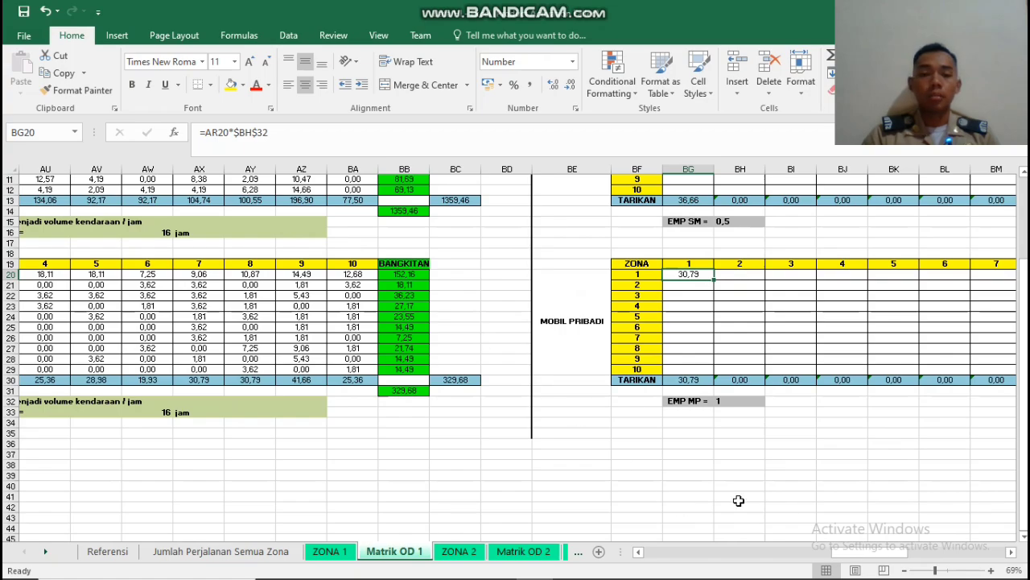
scroll(782, 420, "up", 3)
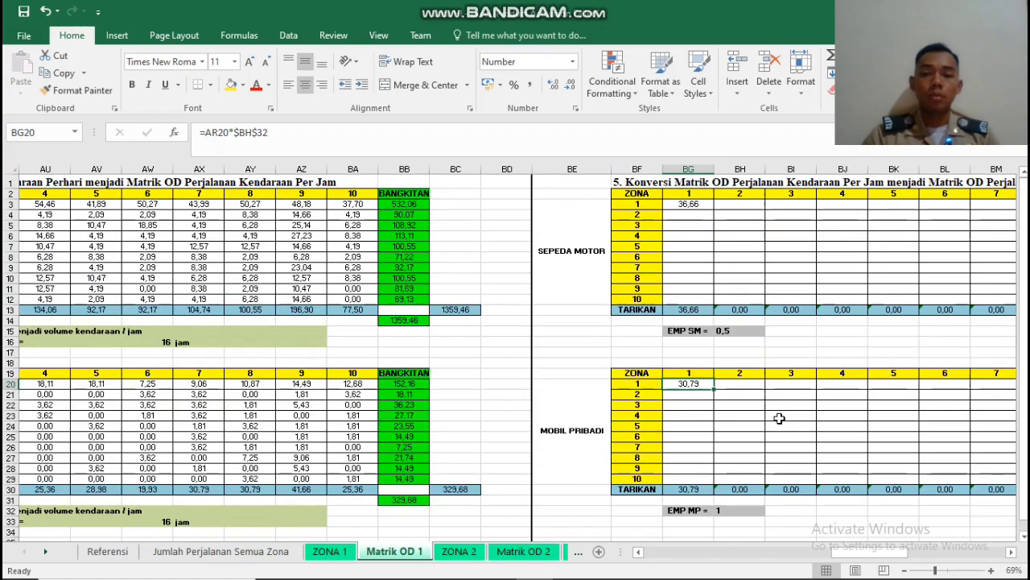
Trace the SEPEDA MOTOR SMP/Jam formula in BG3 back to its hourly vehicle trip source in AR3.
left_click(700, 205)
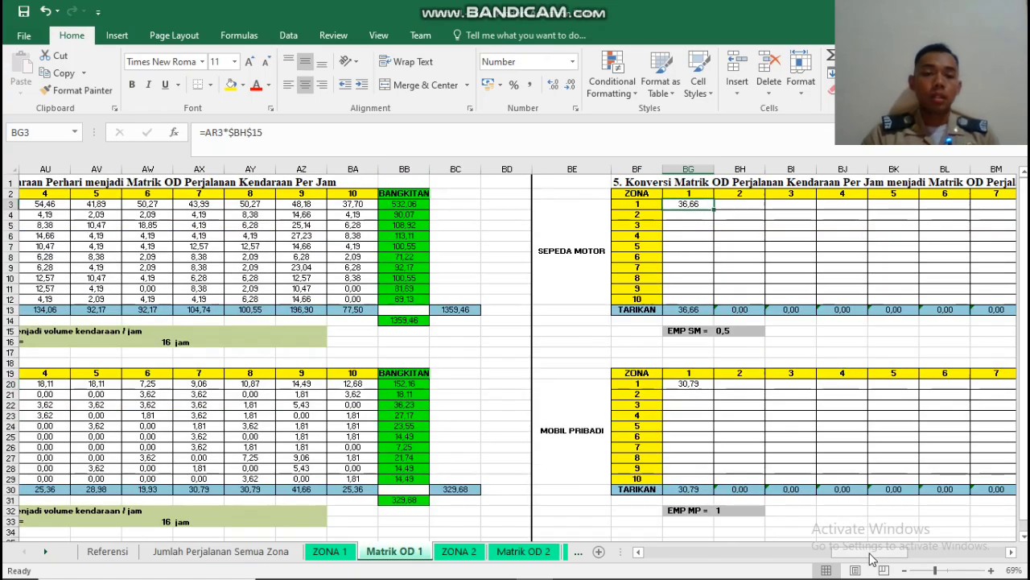
left_click_drag(871, 558, 848, 562)
left_click(201, 205)
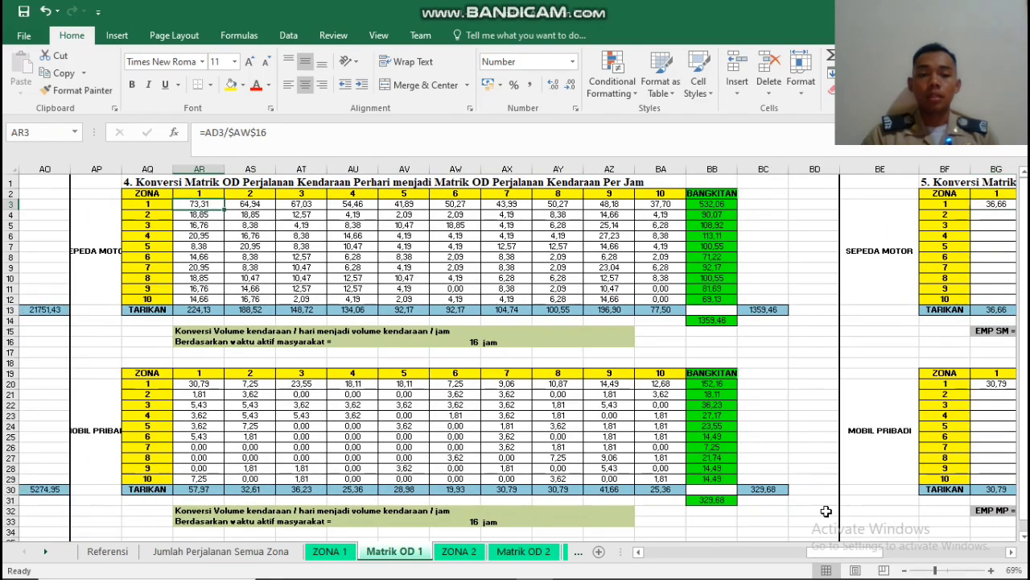
scroll(797, 435, "right", 5)
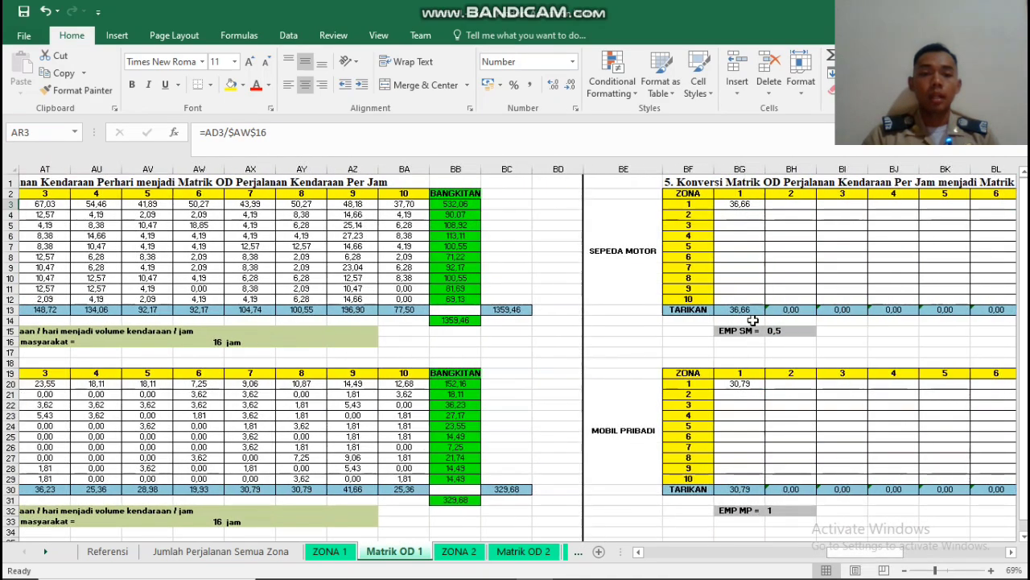
left_click(740, 203)
left_click_drag(875, 558, 861, 561)
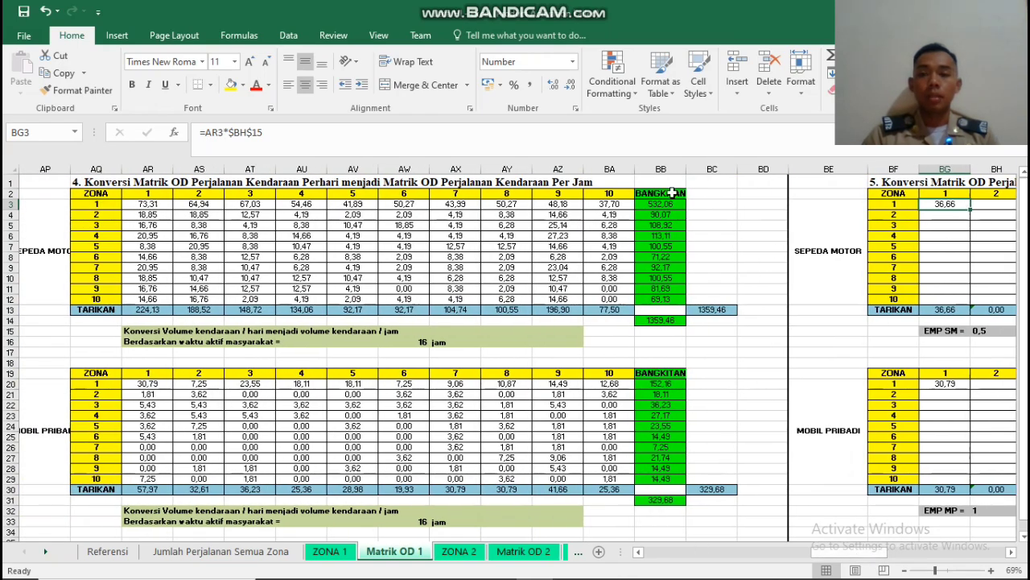
left_click(154, 205)
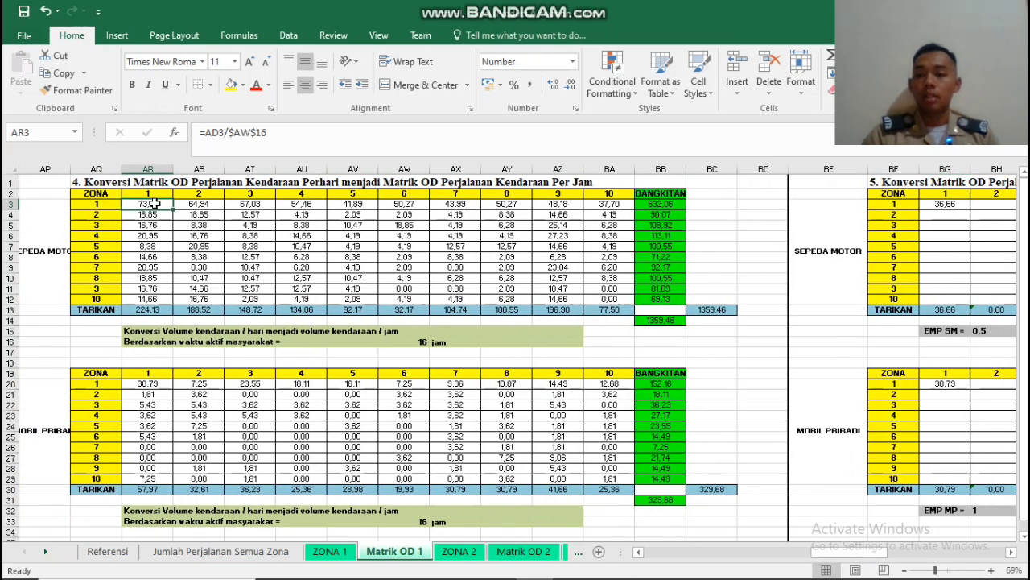
Fill the BG3 formula, hourly trips times EMP SM, across BG3:BP12 of the SEPEDA MOTOR SMP/Jam table.
left_click_drag(841, 559, 856, 559)
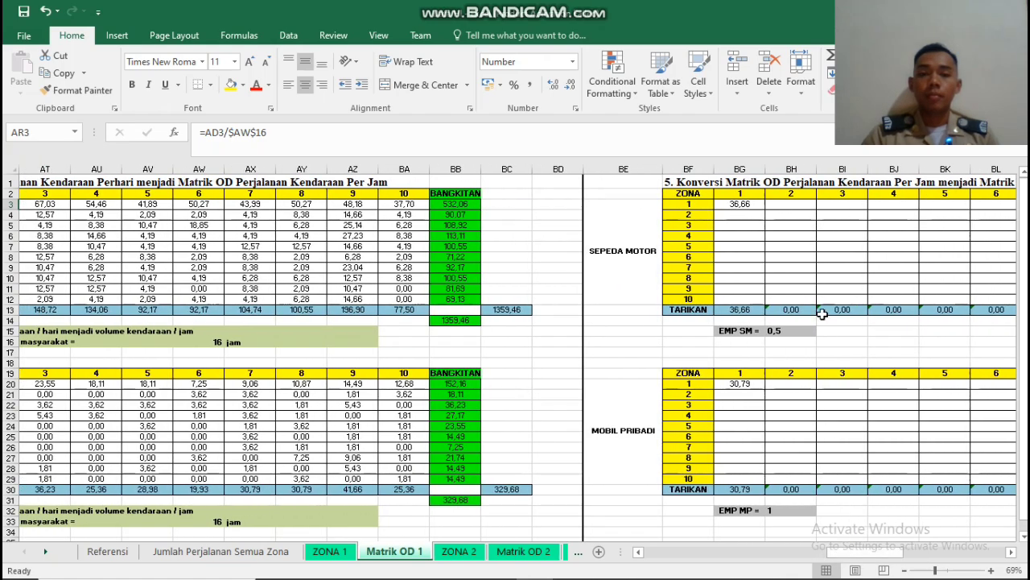
left_click(750, 205)
left_click(785, 331)
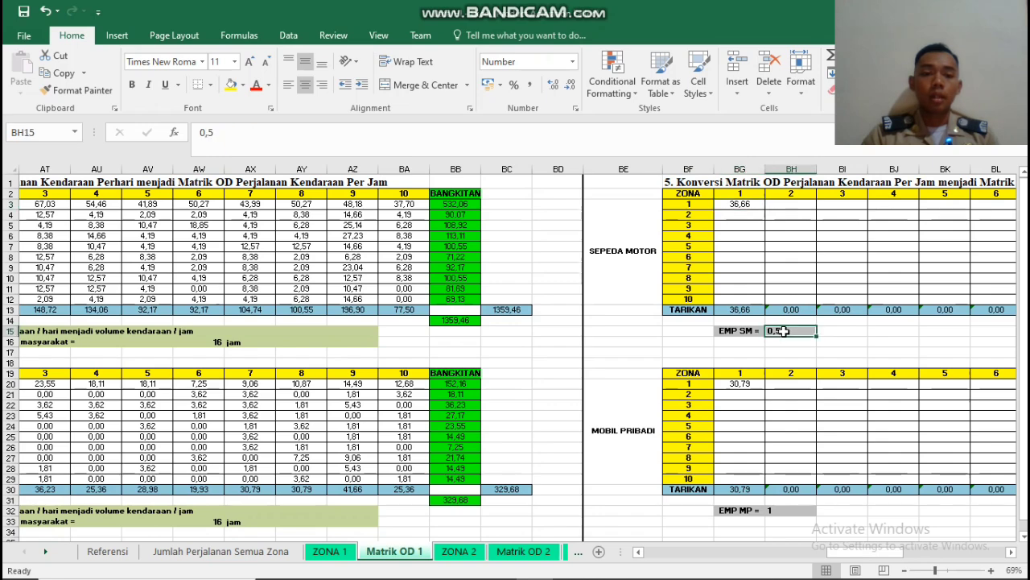
left_click(739, 205)
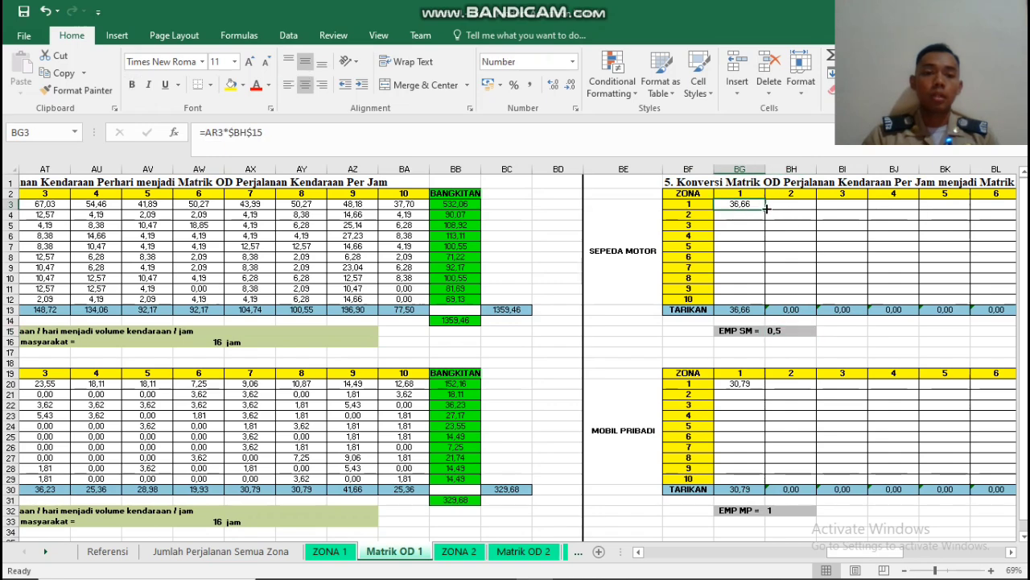
left_click_drag(766, 209, 920, 304)
Fill the BG20 formula across BG20:BP29 of the MOBIL PRIBADI SMP/Jam table.
scroll(568, 319, "down", 3)
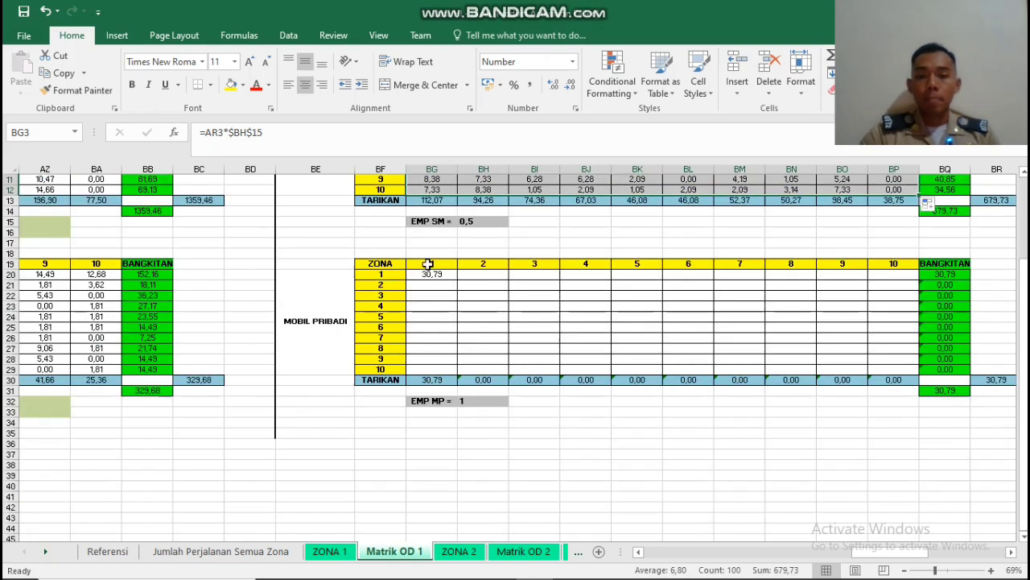
left_click(431, 274)
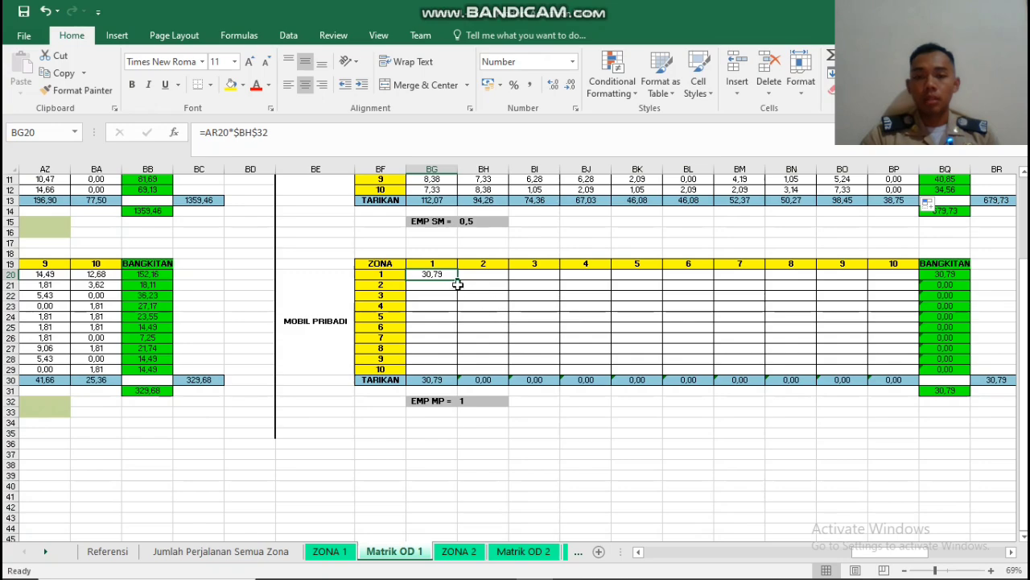
left_click_drag(457, 281, 898, 373)
left_click(858, 433)
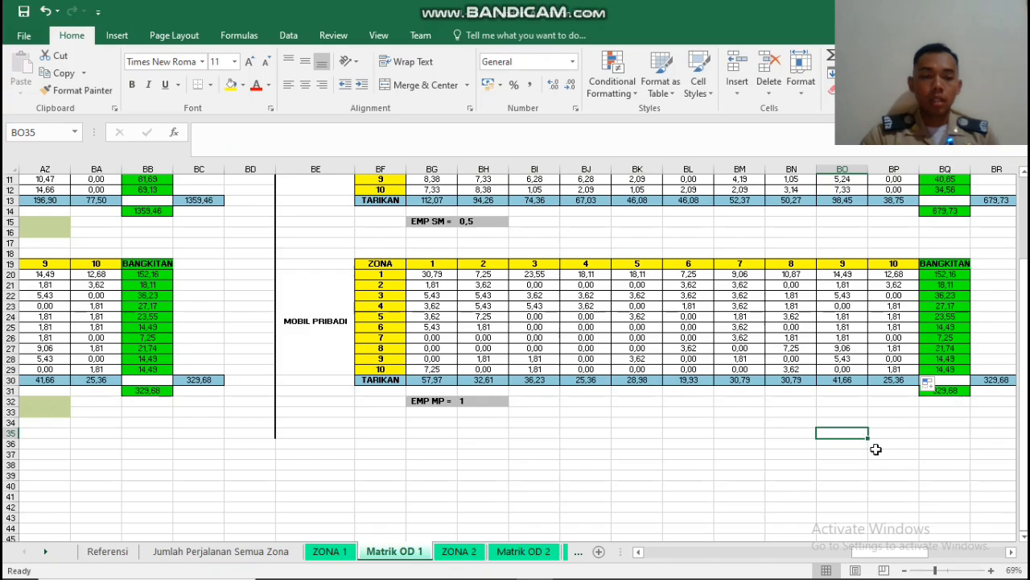
Review the completed SMP/Jam tables, the ROUNDUP note beside them and the rounding formula in BZ3.
scroll(876, 450, "up", 4)
left_click_drag(869, 560, 898, 559)
left_click(698, 246)
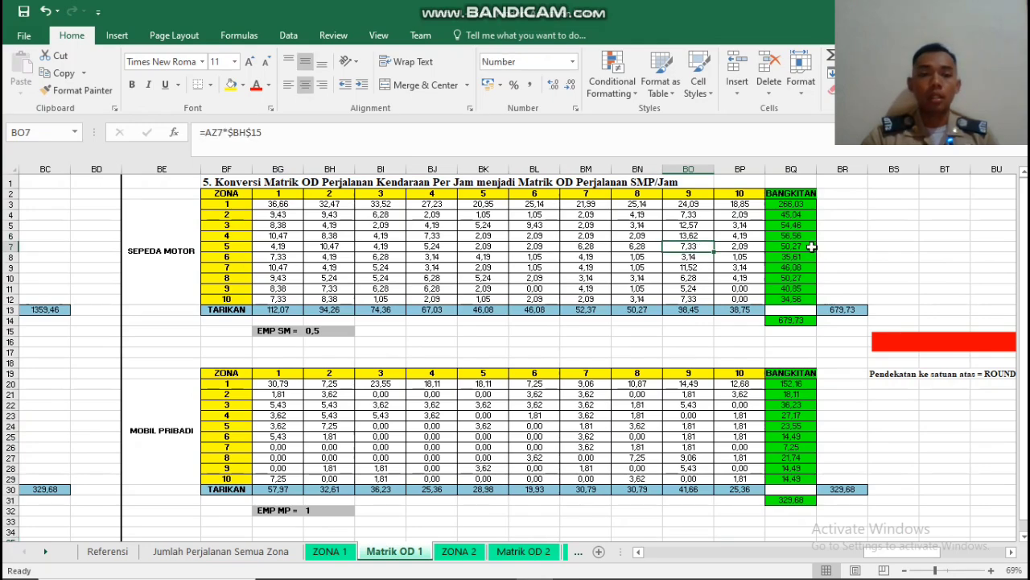
left_click(279, 205)
left_click_drag(874, 560, 894, 558)
left_click(813, 436)
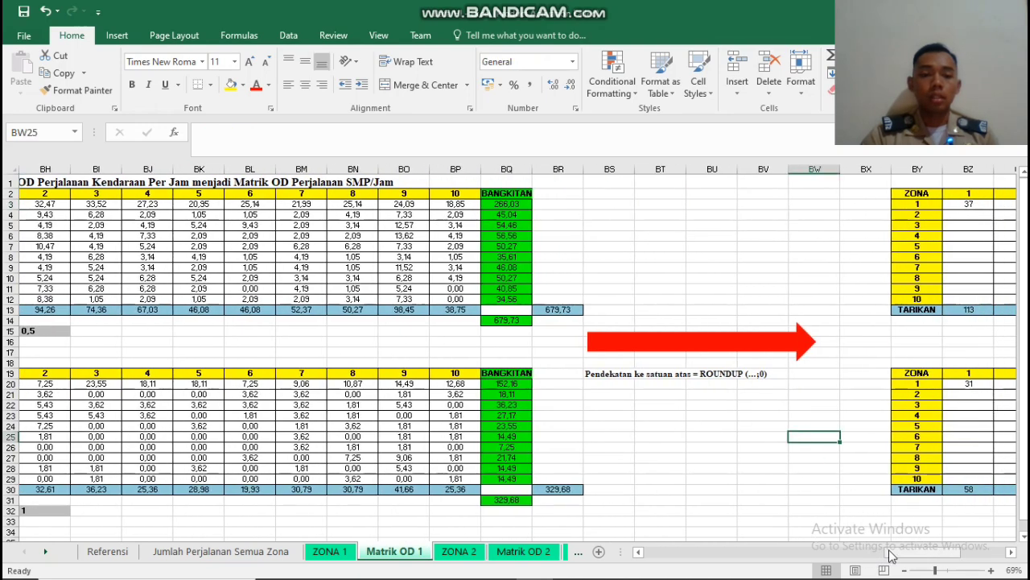
left_click(971, 207)
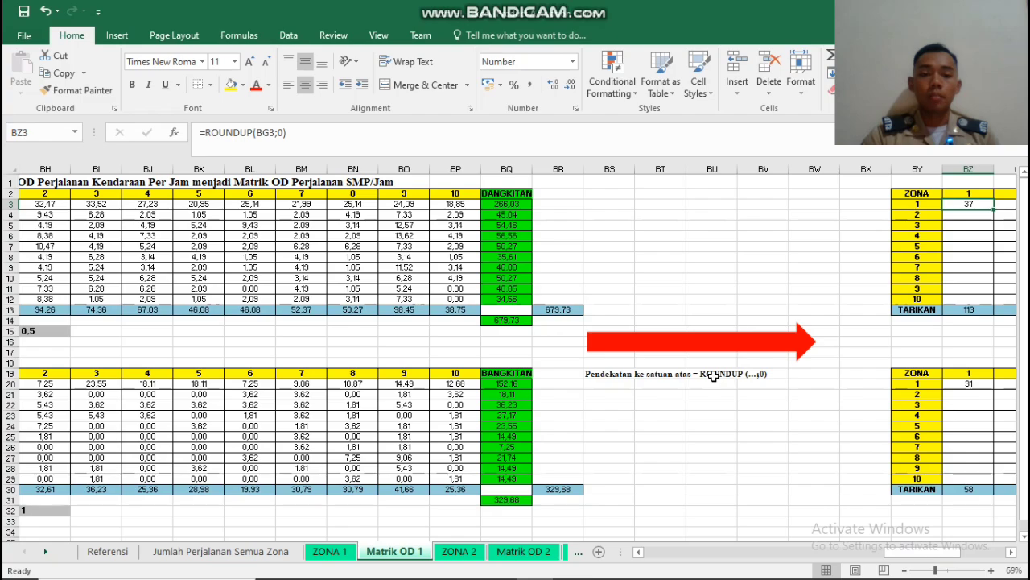
mouse_move(912, 554)
left_mouse_down()
mouse_move(880, 560)
mouse_move(927, 557)
left_mouse_up()
left_click(433, 206)
Fill the BZ3 formula =ROUNDUP(BG3;0) across BZ3:CI12 of the upper rounded matrix.
left_click(816, 205)
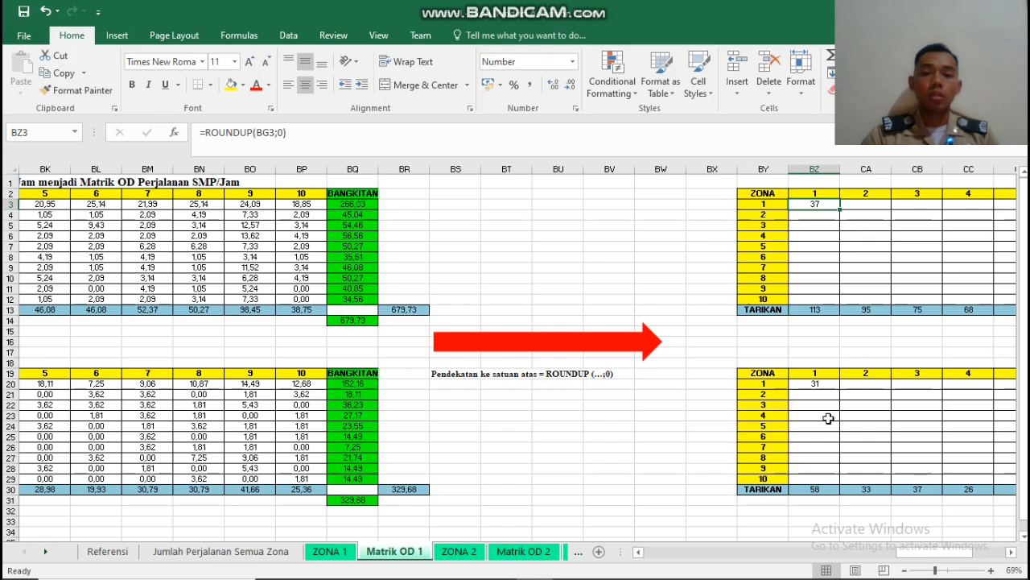
left_click_drag(935, 557, 963, 554)
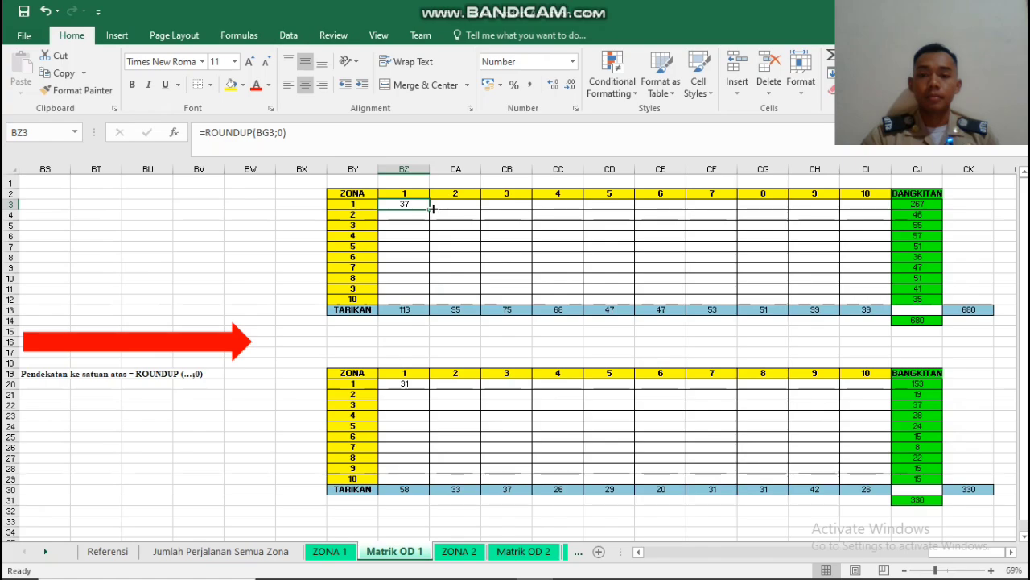
left_click_drag(429, 208, 880, 300)
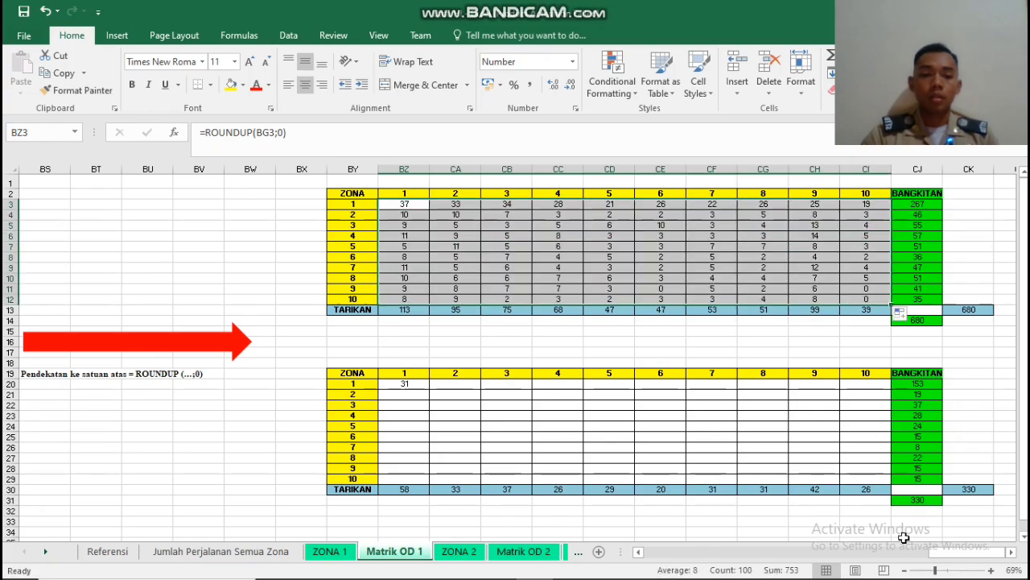
Re-enter the formula =ROUNDUP(BG20;0) in BZ20 to round up the first MOBIL PRIBADI SMP/Jam value.
left_click_drag(940, 565, 903, 564)
left_click(956, 385)
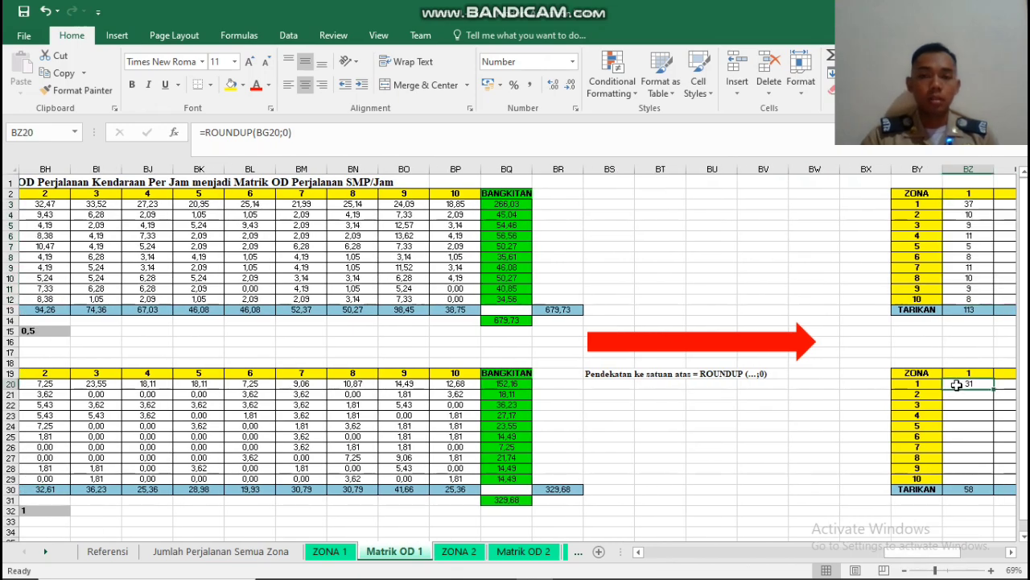
type("=")
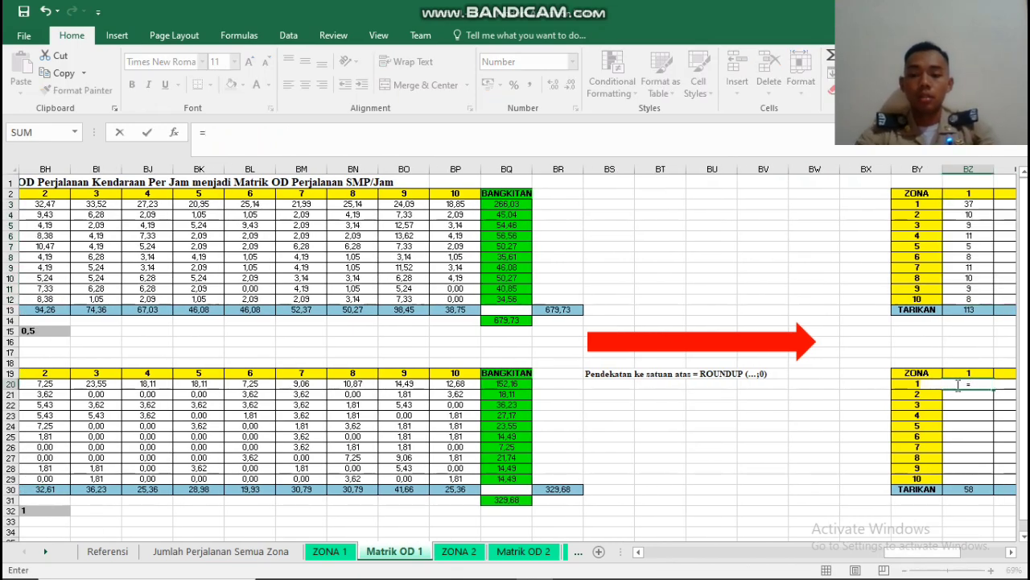
type("ROUNDUP")
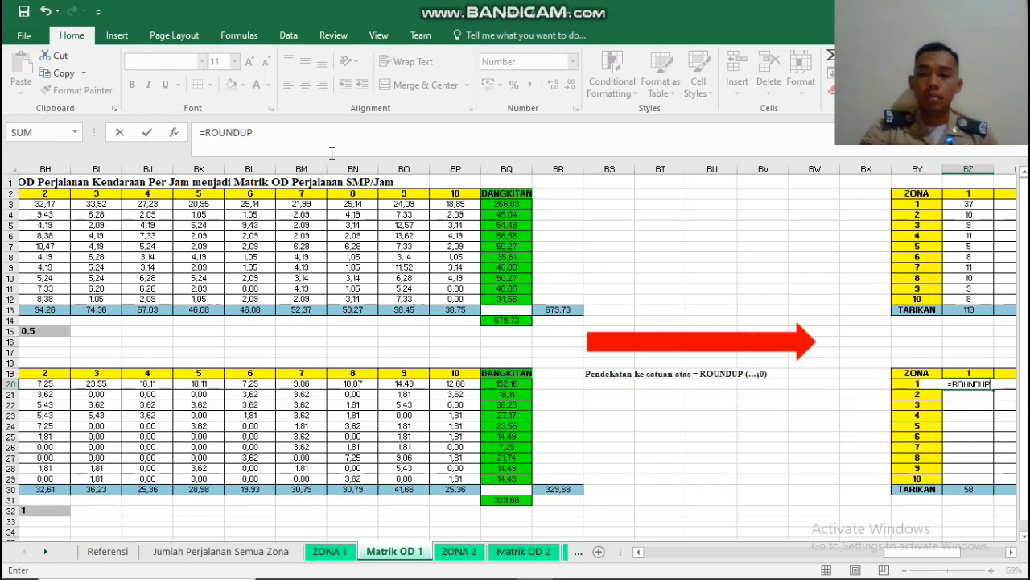
type(" (")
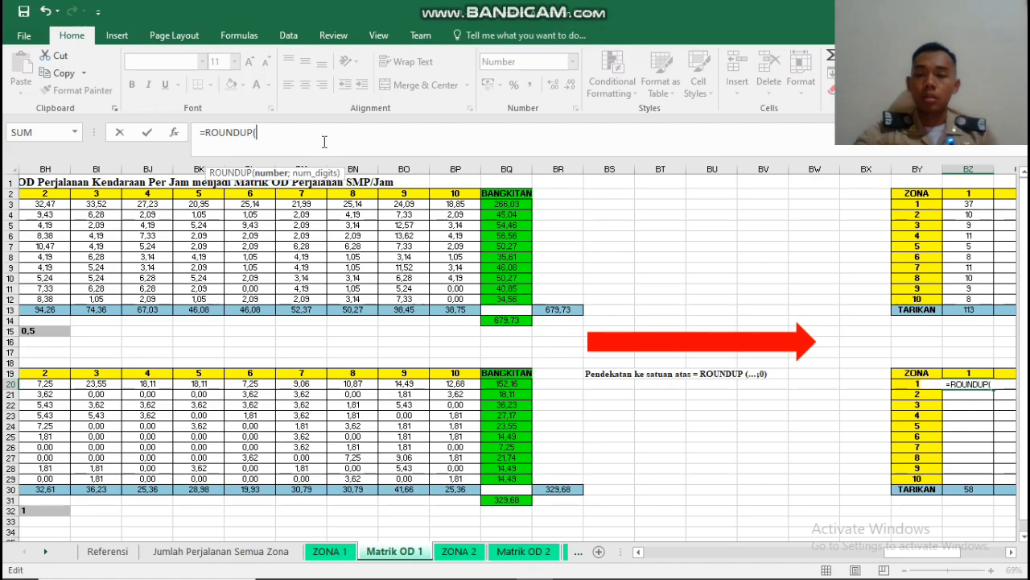
left_click(638, 552)
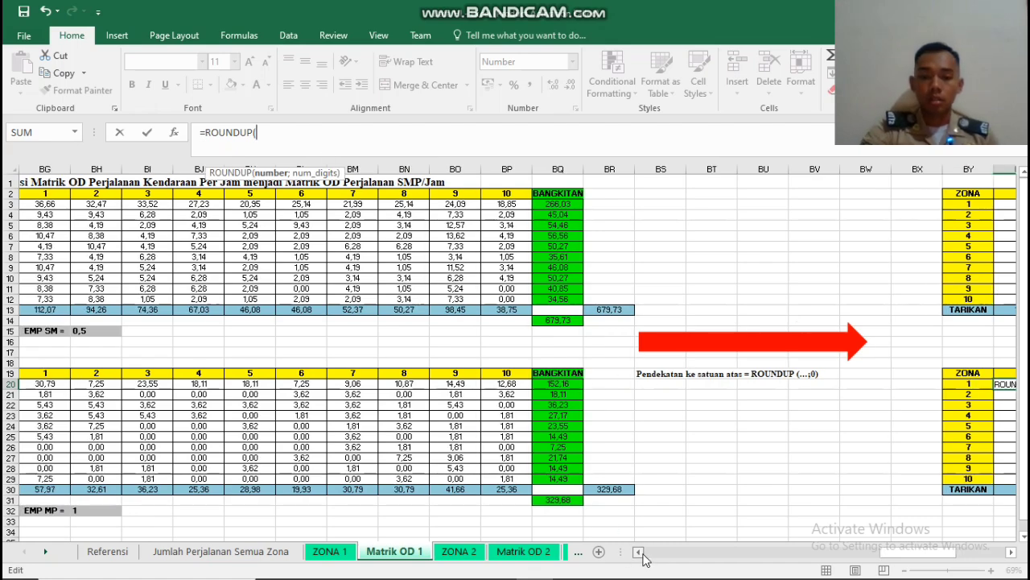
left_click(637, 552)
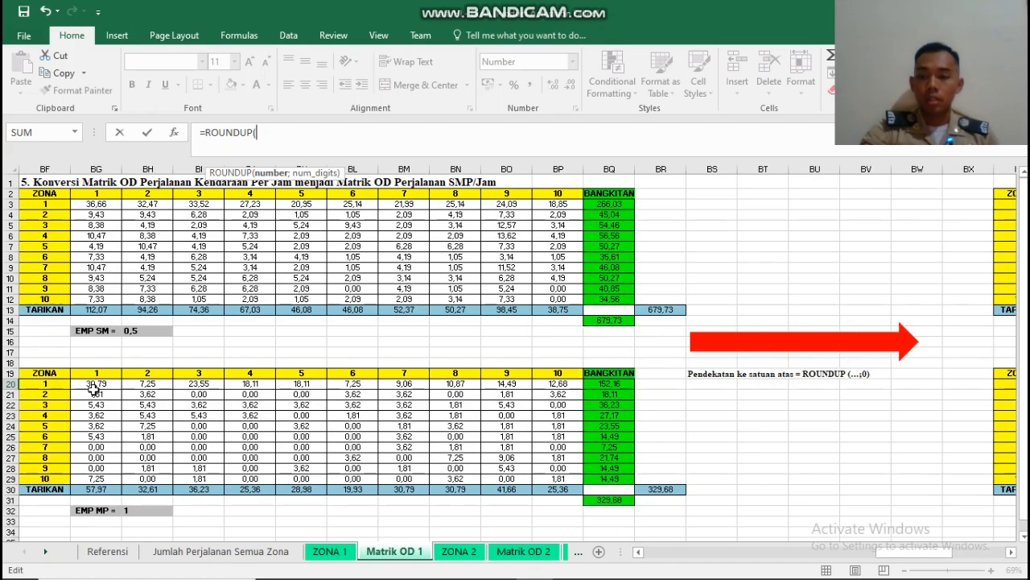
left_click(96, 384)
left_click_drag(900, 554, 936, 549)
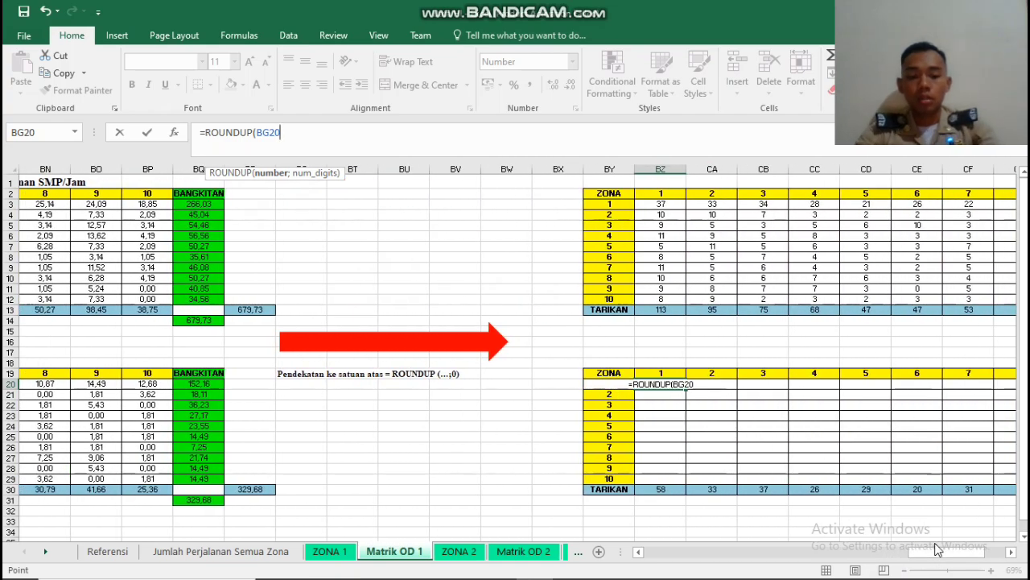
type(";0")
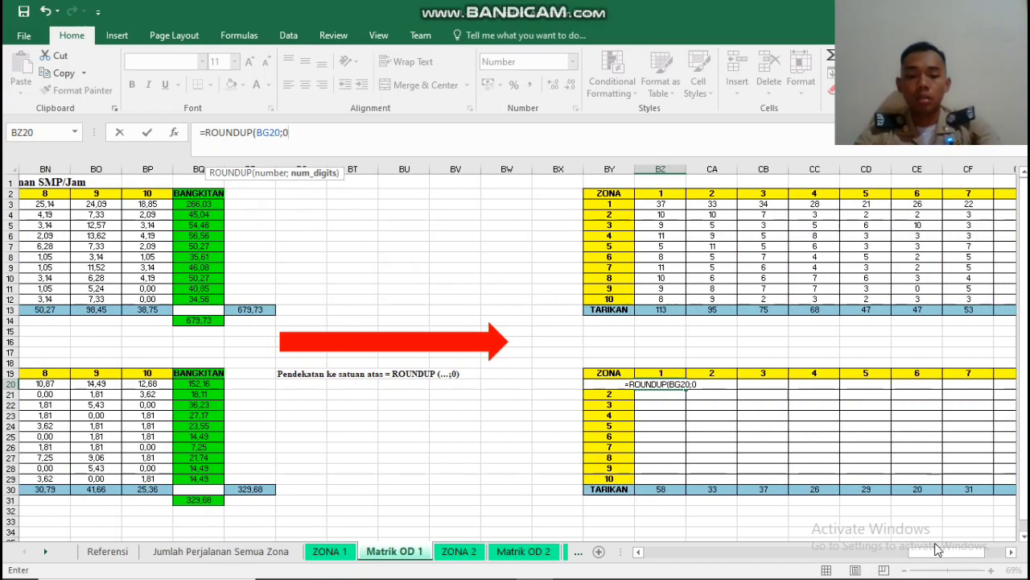
type(")")
key("Return")
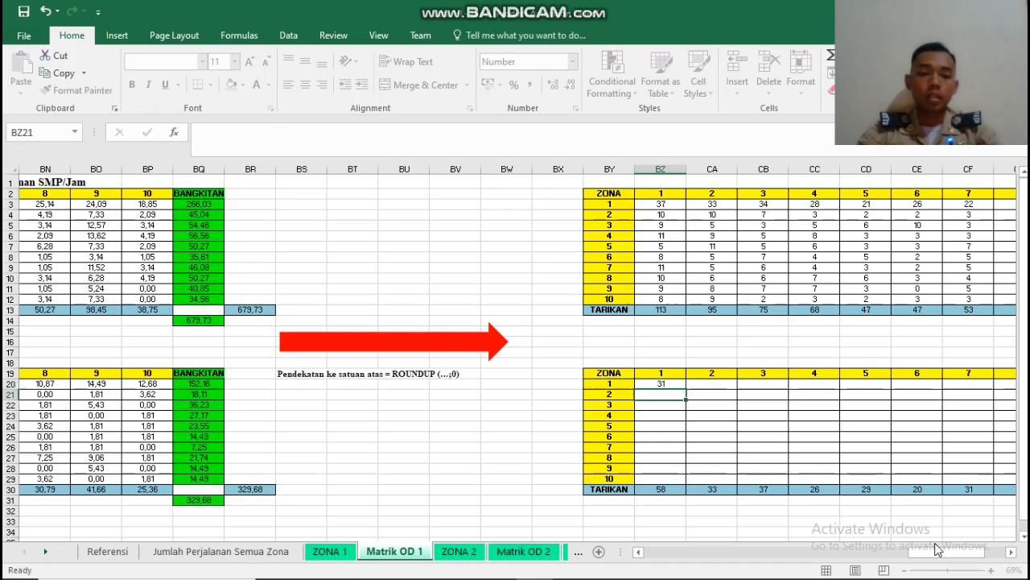
Fill the BZ20 formula =ROUNDUP(BG20;0) across BZ20:CI29 of the lower rounded matrix.
left_click(665, 385)
left_click_drag(685, 389, 1001, 411)
left_click_drag(995, 392, 981, 483)
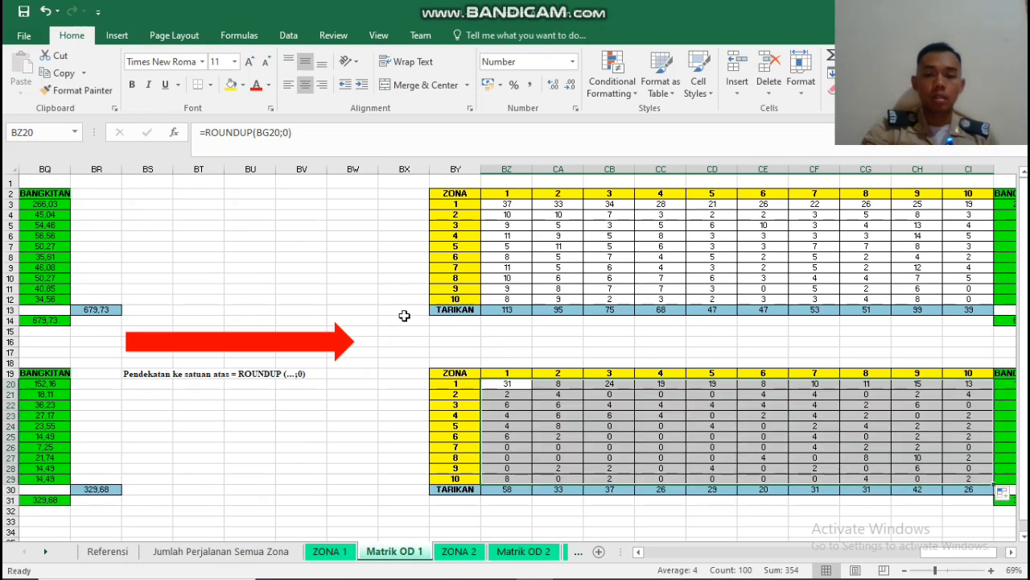
Review both rounded matrices on Matrik OD 1, checking the BANGKITAN formulas in CJ3 and CJ8.
left_click(392, 276)
left_click_drag(966, 553, 974, 552)
left_click(250, 415)
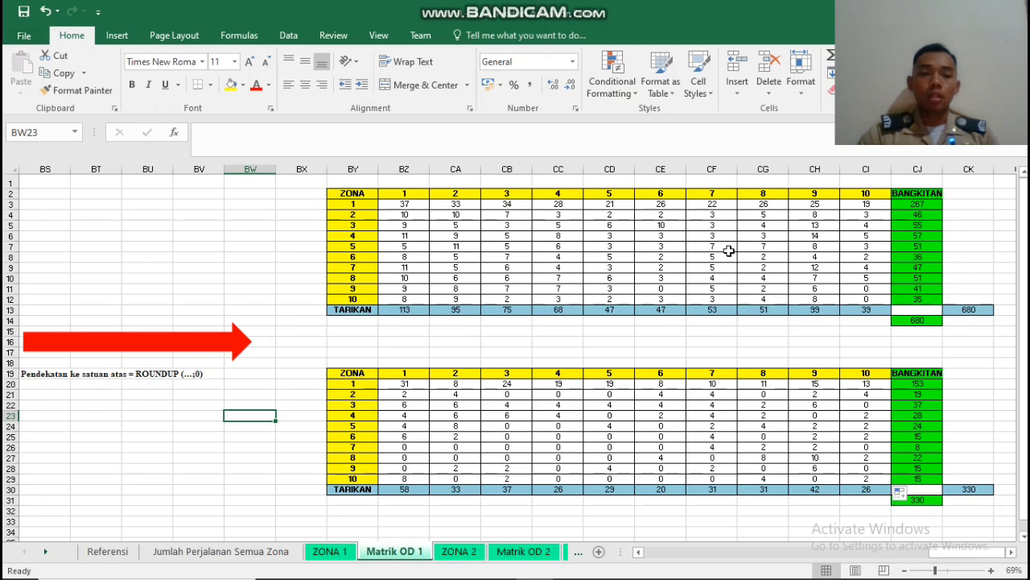
left_click(968, 227)
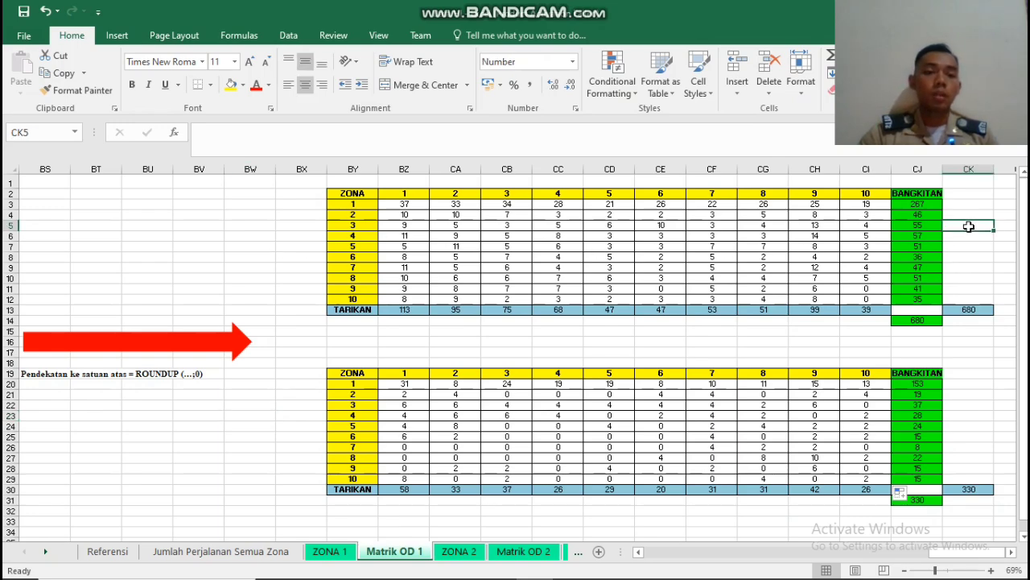
left_click(932, 206)
left_click(926, 256)
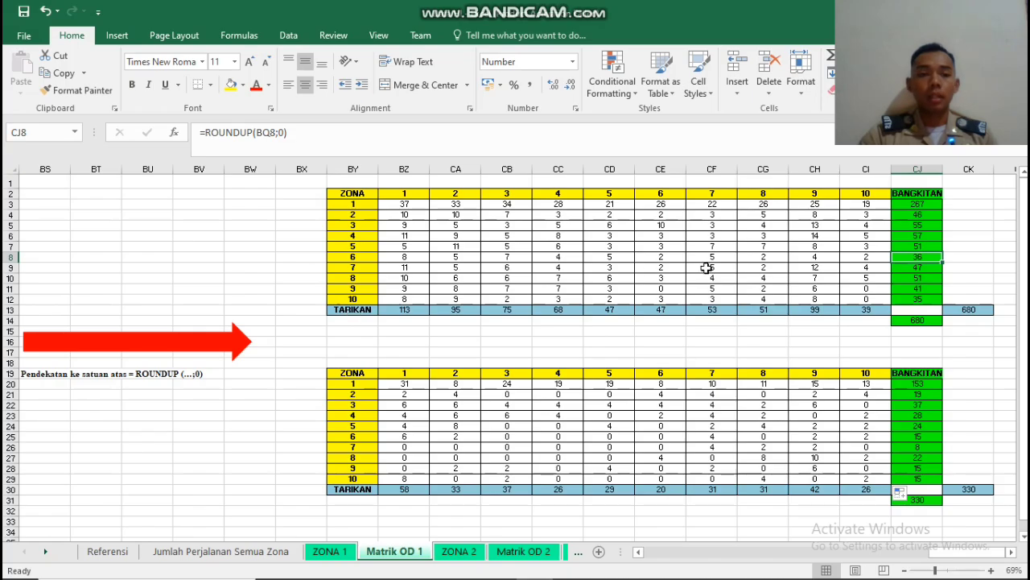
left_click(366, 321)
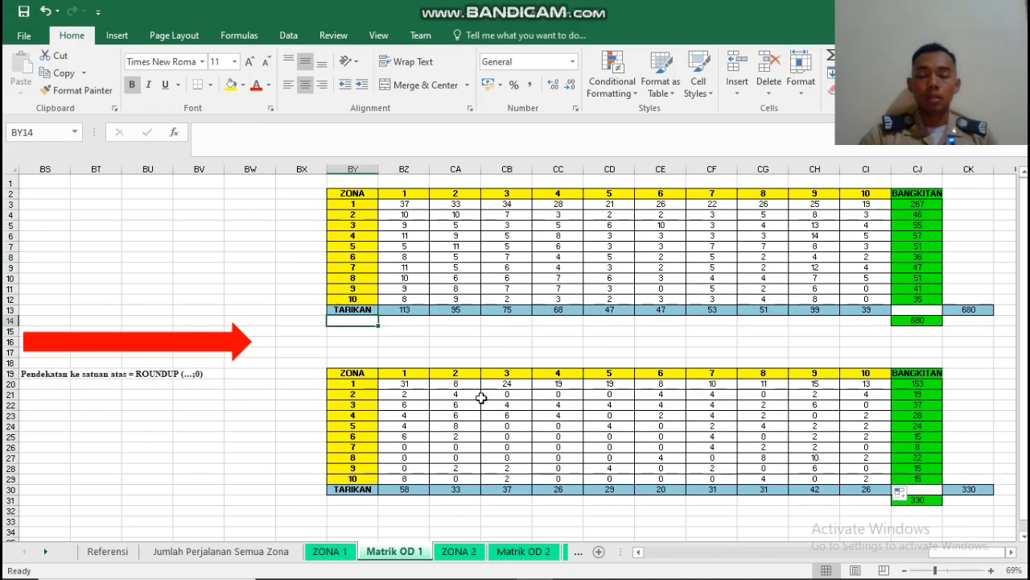
Look through the other zones' survey and Matrik OD sheets, then return to the rounded matrices on Matrik OD 1.
left_click_drag(950, 556, 644, 570)
left_click(524, 554)
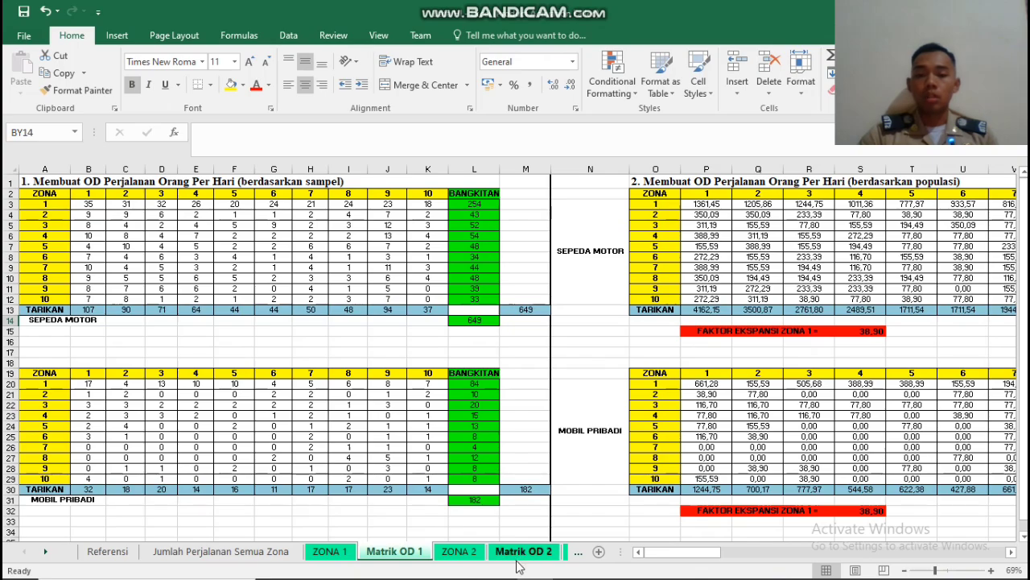
left_click(581, 559)
left_click(582, 559)
left_click(582, 558)
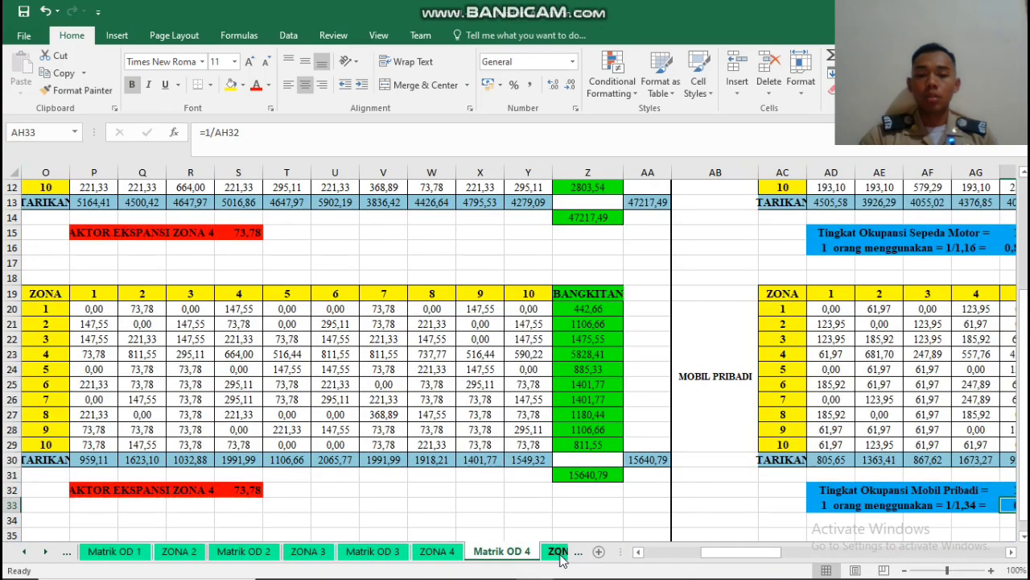
left_click(586, 558)
left_click(584, 558)
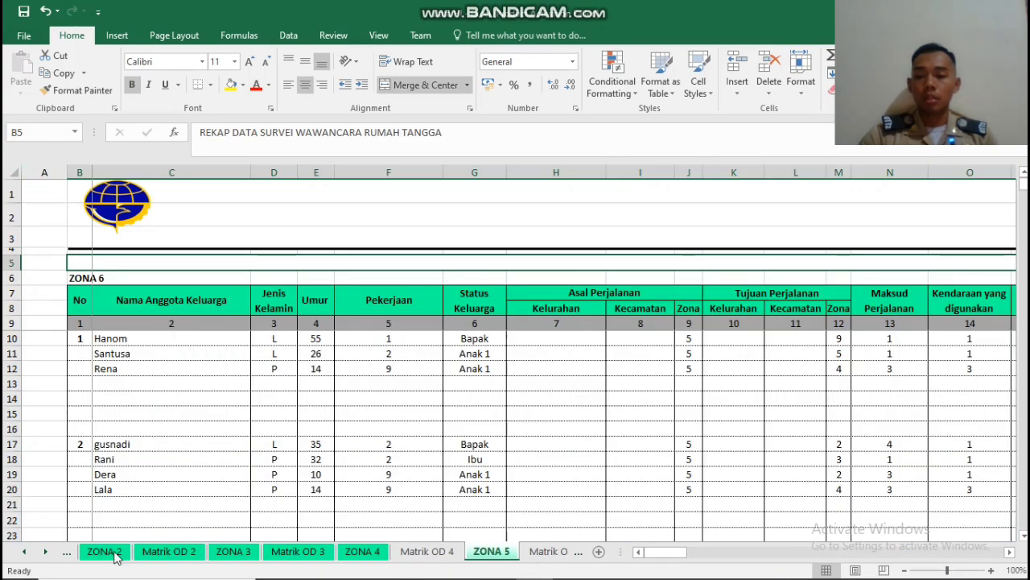
left_click(69, 557)
left_click(70, 557)
left_click(70, 557)
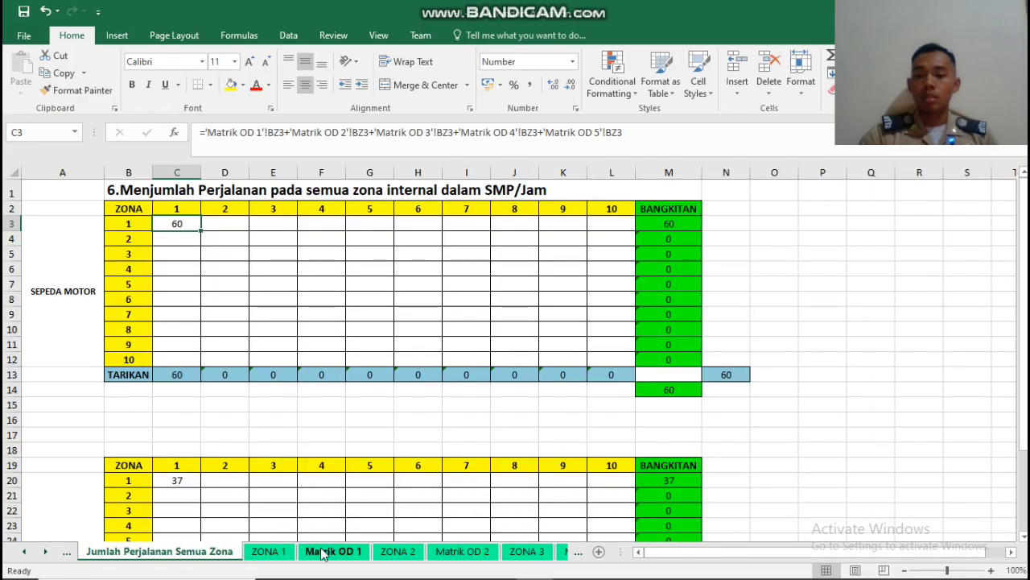
left_click(350, 556)
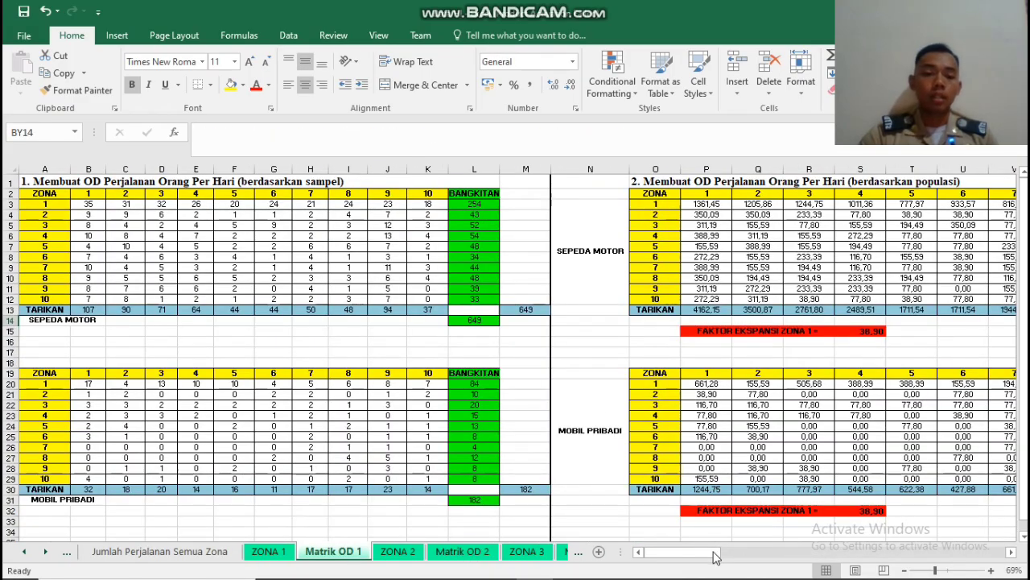
left_click_drag(699, 555, 974, 554)
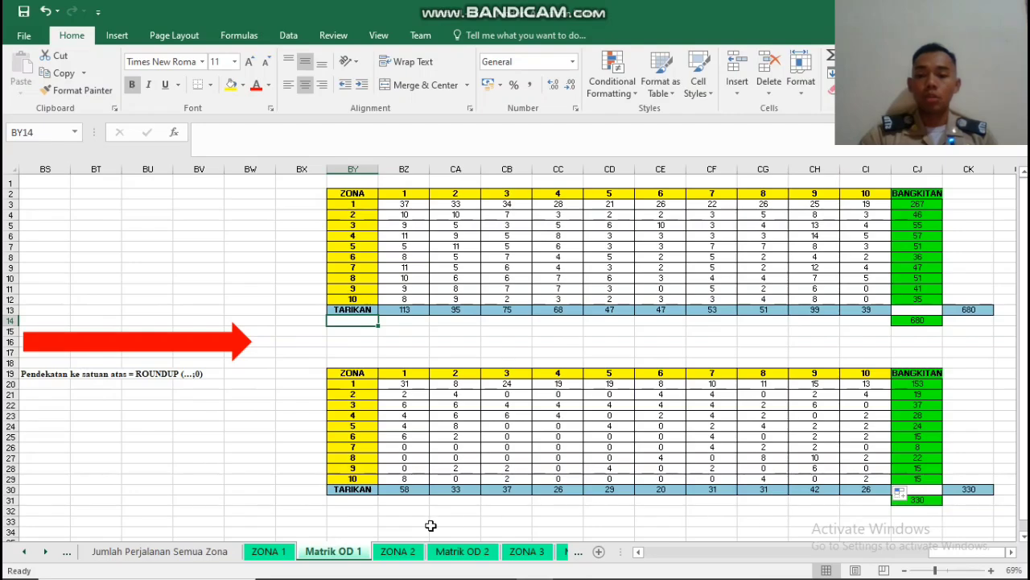
Examine the C3 formula on Jumlah Perjalanan Semua Zona and its BZ3 source cells on the Matrik OD sheets.
left_click(180, 555)
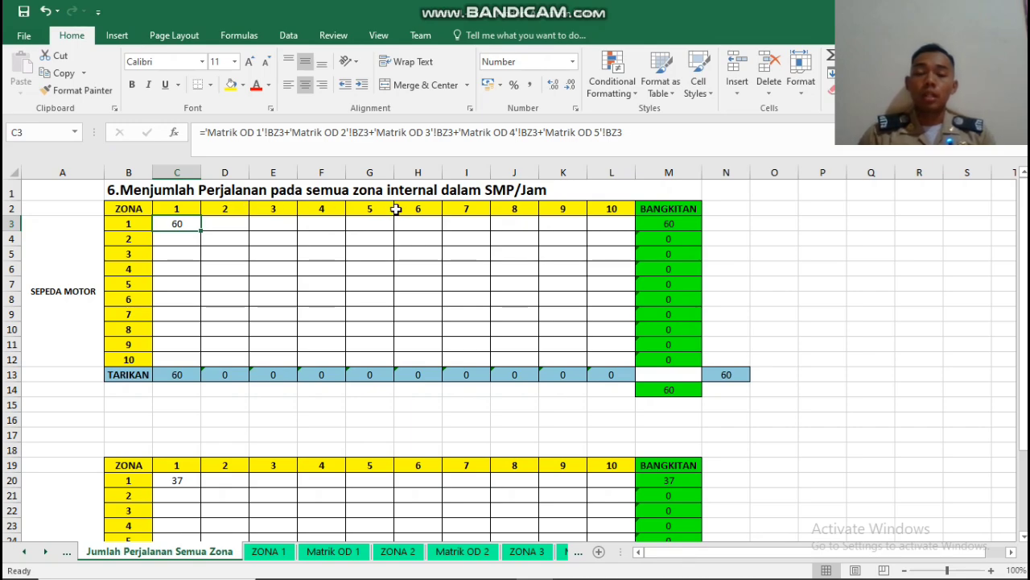
left_click(184, 259)
left_click(178, 225)
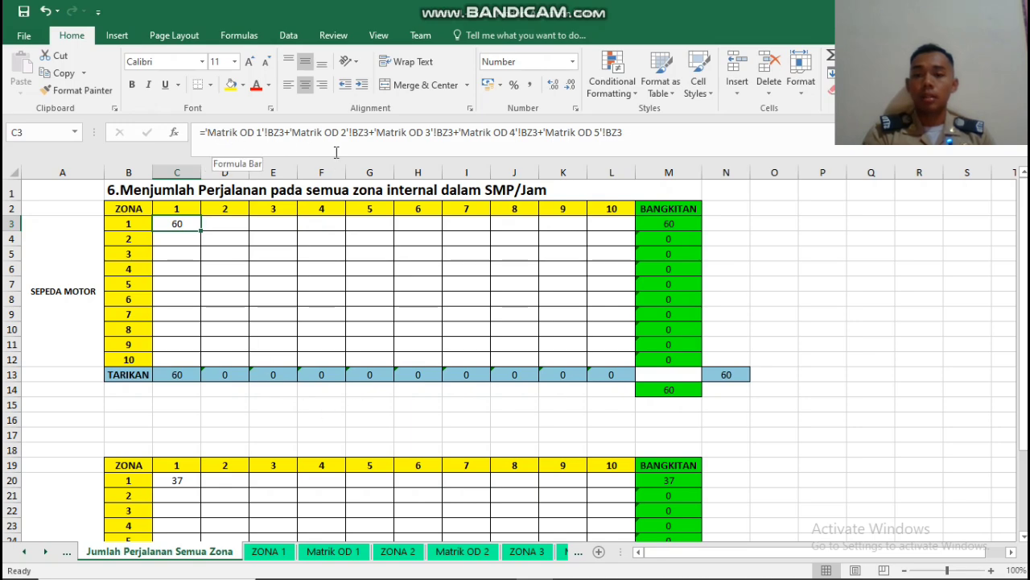
left_click(334, 551)
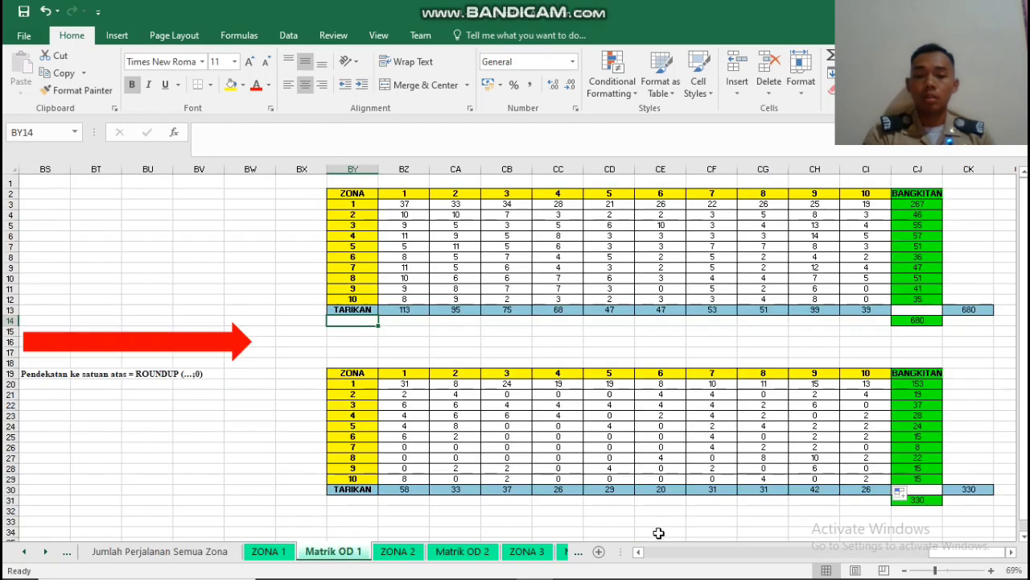
left_click(406, 205)
left_click(213, 554)
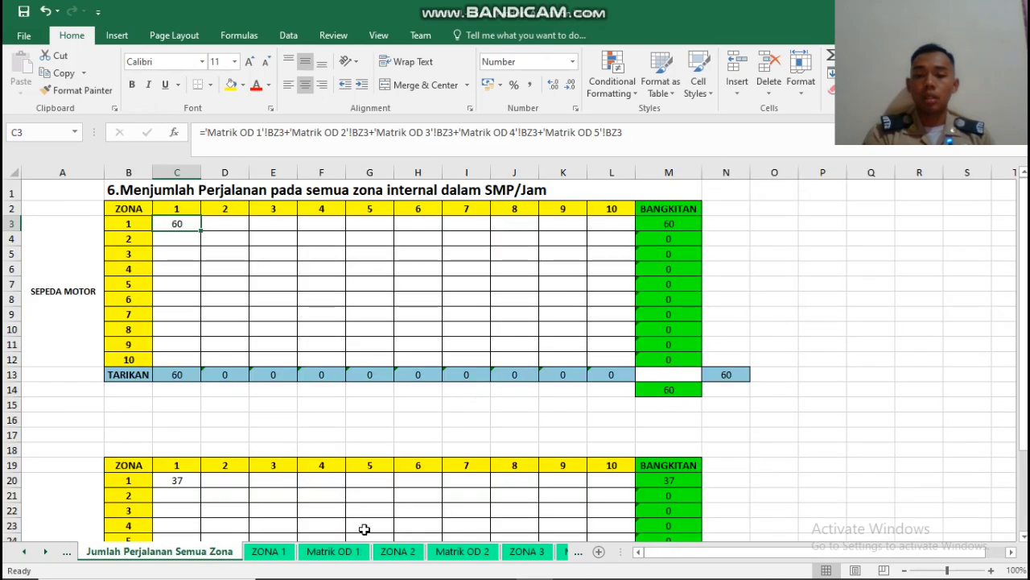
left_click(463, 551)
left_click(172, 553)
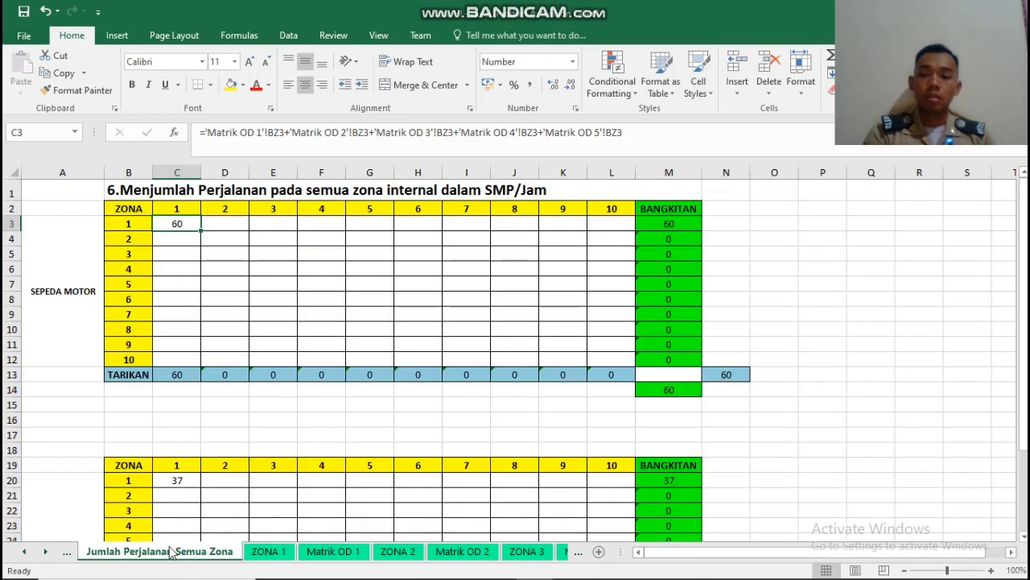
left_click_drag(207, 134, 597, 148)
key("Escape")
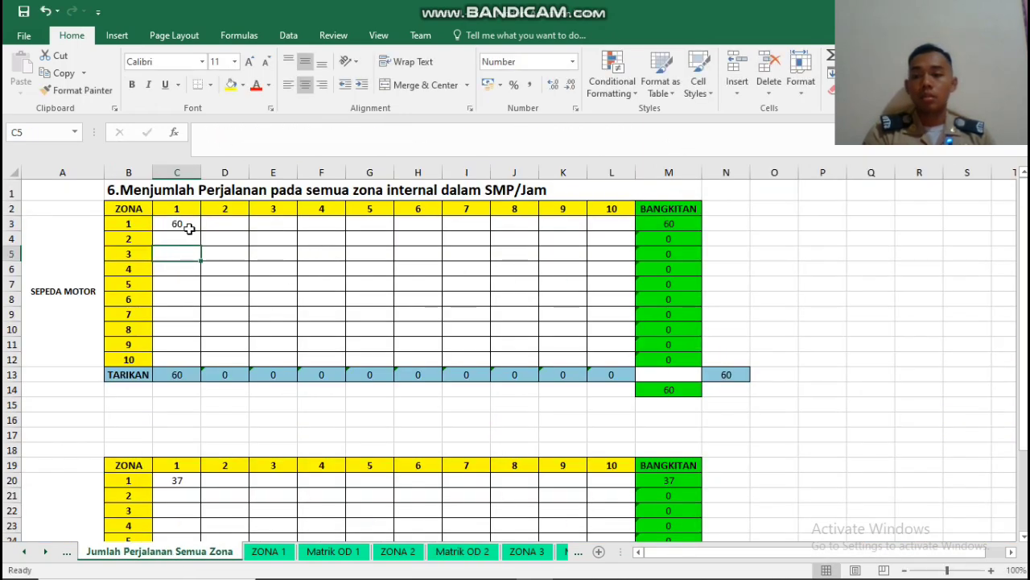
Fill the C3 sum formula across C3:L12 of the SEPEDA MOTOR all-zone table.
left_click_drag(202, 231, 616, 354)
left_click(773, 299)
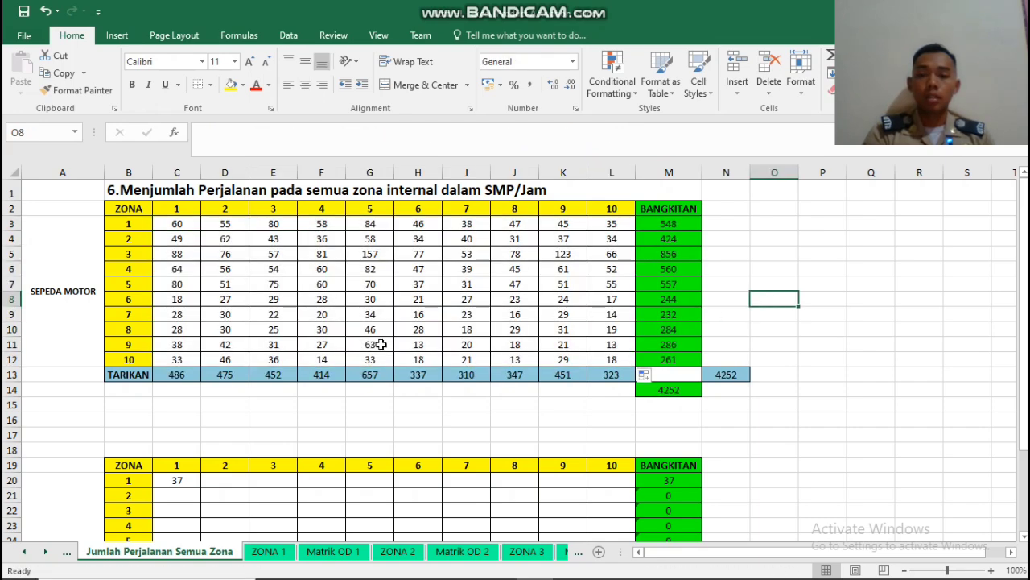
Restart the MOBIL PRIBADI formula in C20 of Jumlah Perjalanan Semua Zona with a reference to BZ20 on Matrik OD 1.
scroll(265, 384, "down", 3)
left_click(179, 324)
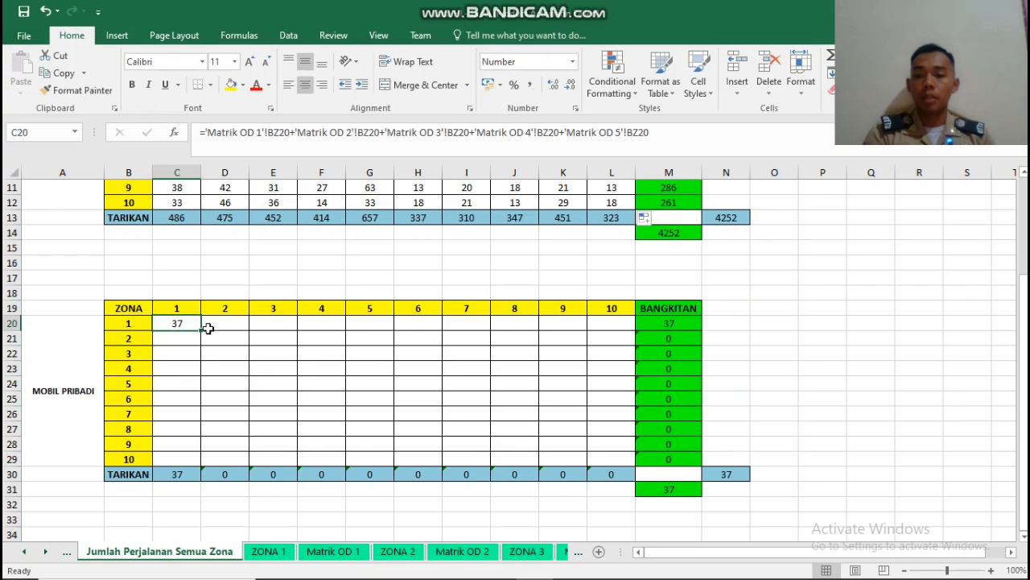
left_click(694, 133)
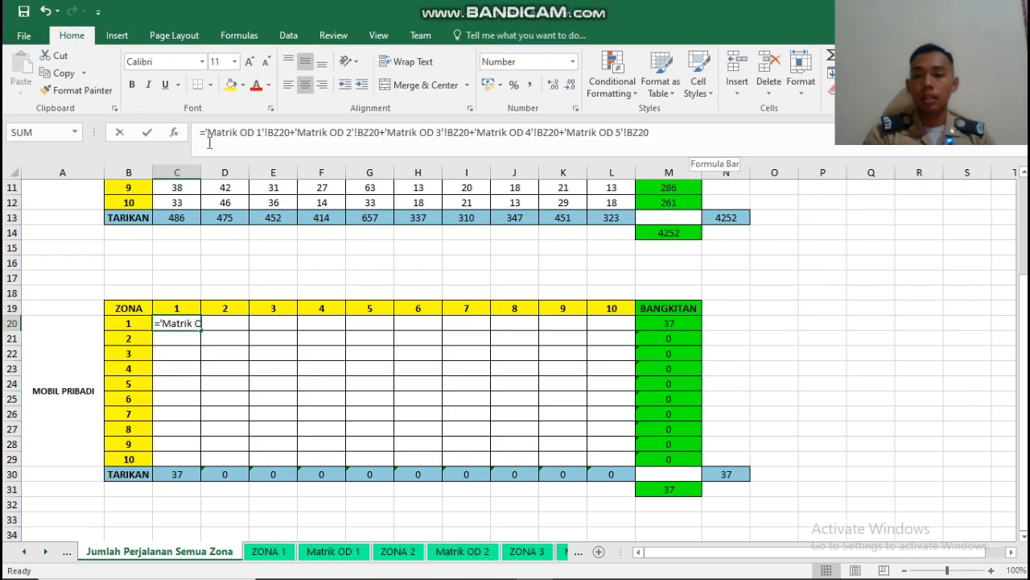
left_click_drag(678, 138, 176, 133)
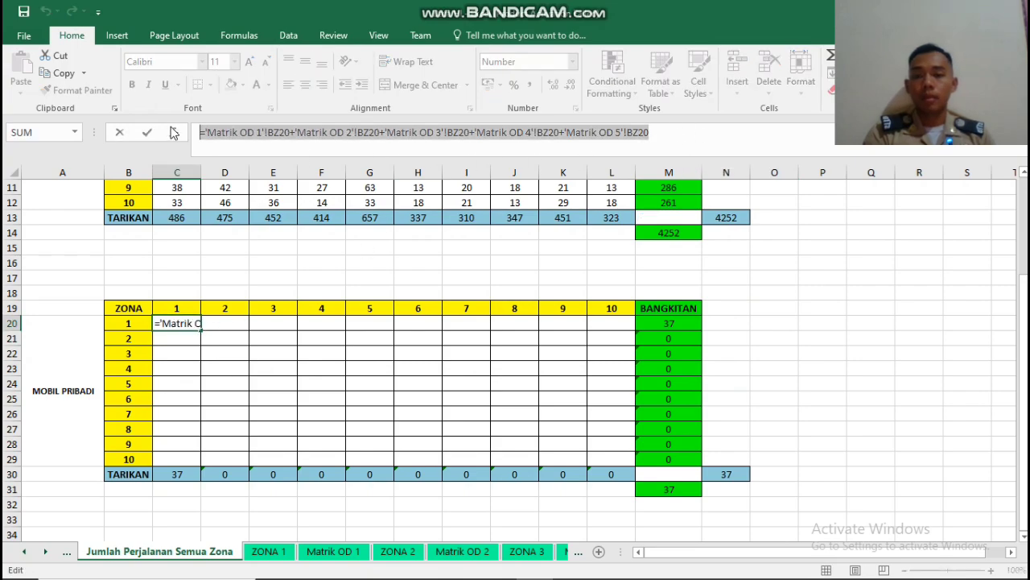
type("=")
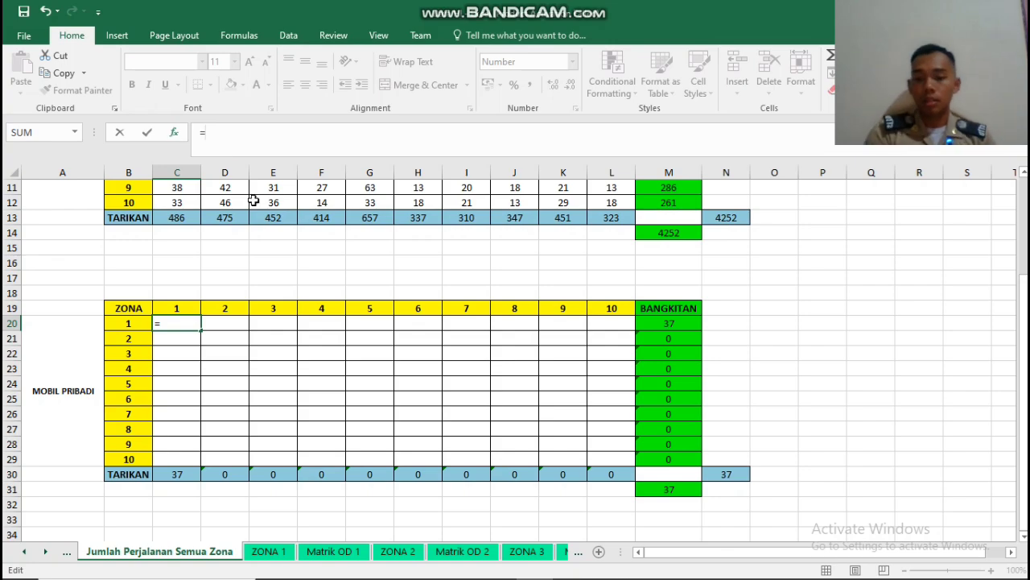
left_click(339, 552)
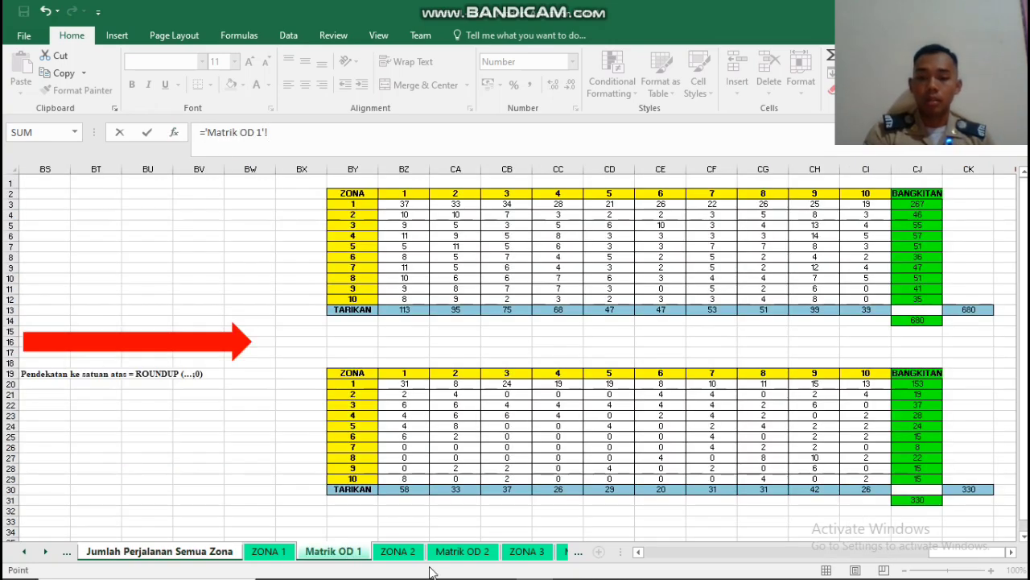
left_click(411, 387)
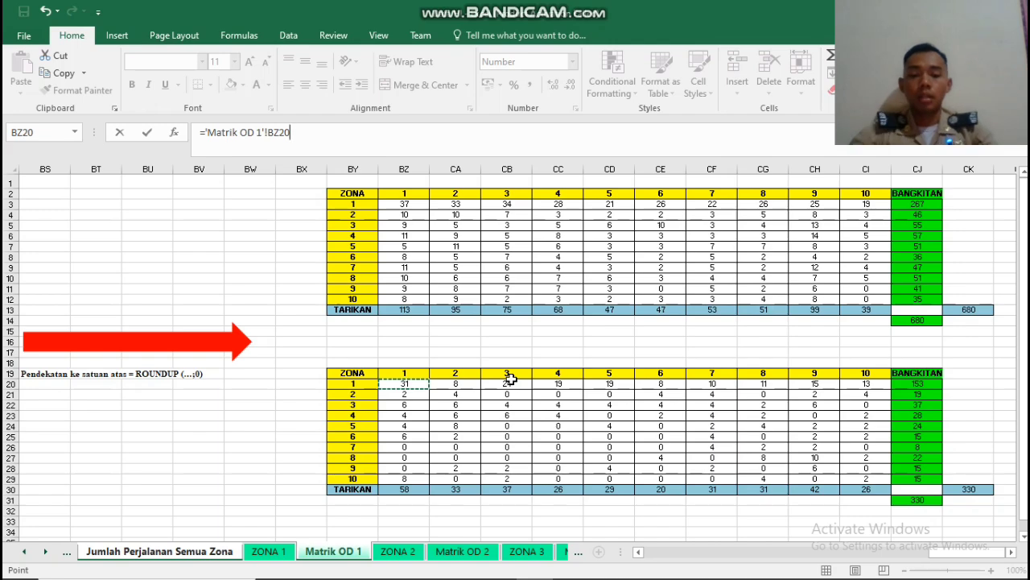
Add BZ20 from Matrik OD 2 and BZ20 from Matrik OD 3 to the sum formula.
type("+")
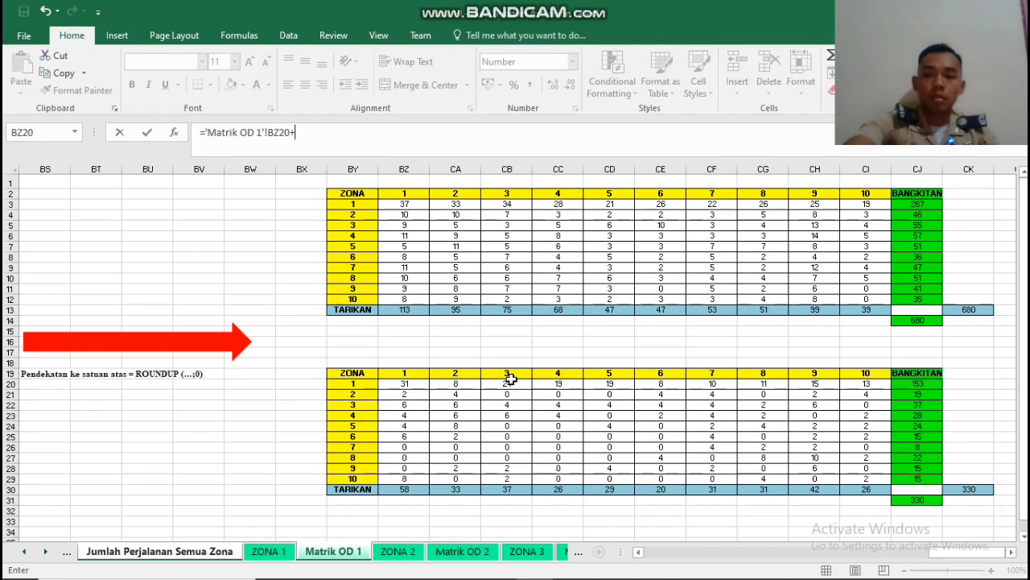
left_click(465, 553)
left_click_drag(683, 554, 924, 547)
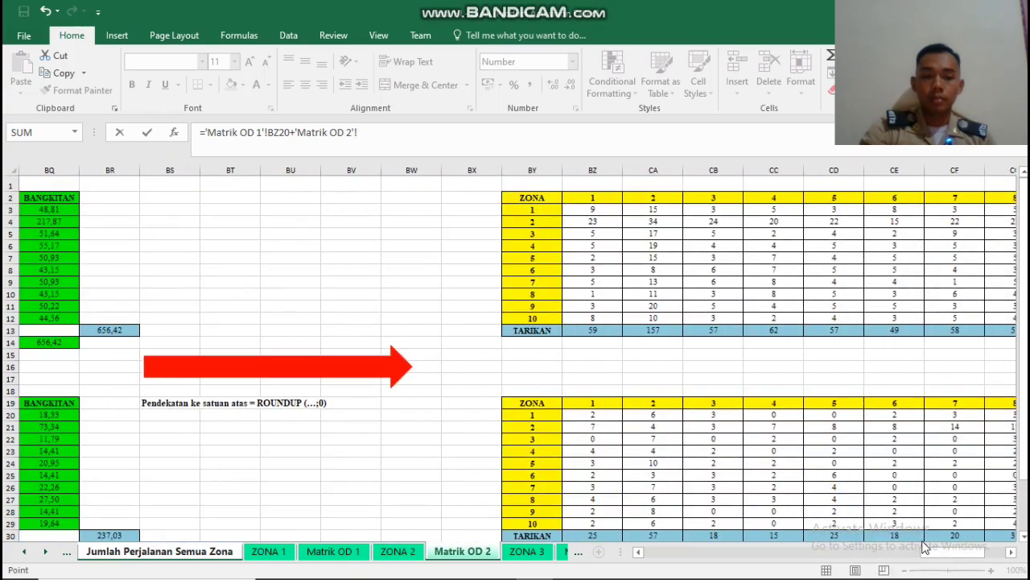
left_click(582, 417)
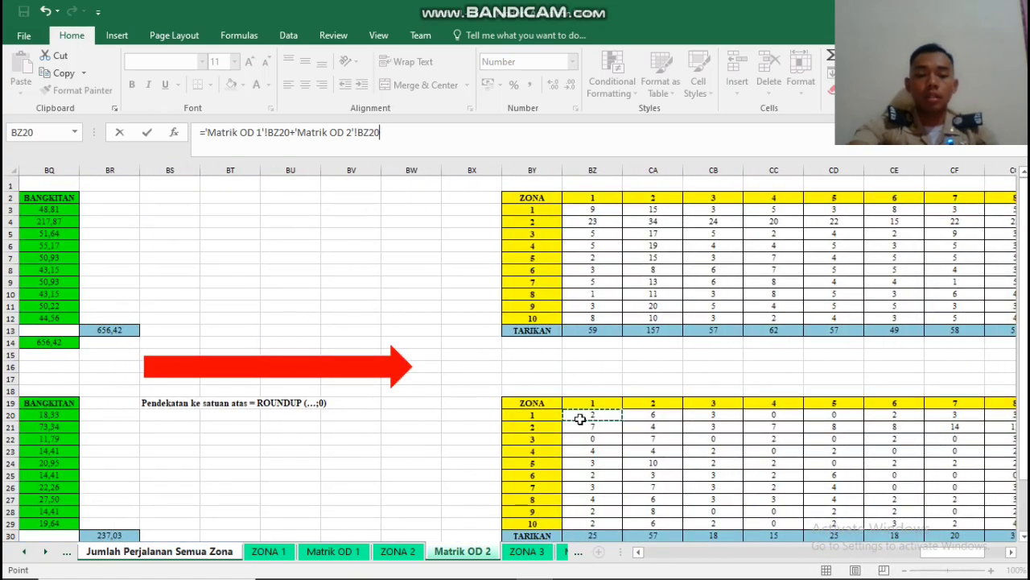
type("+")
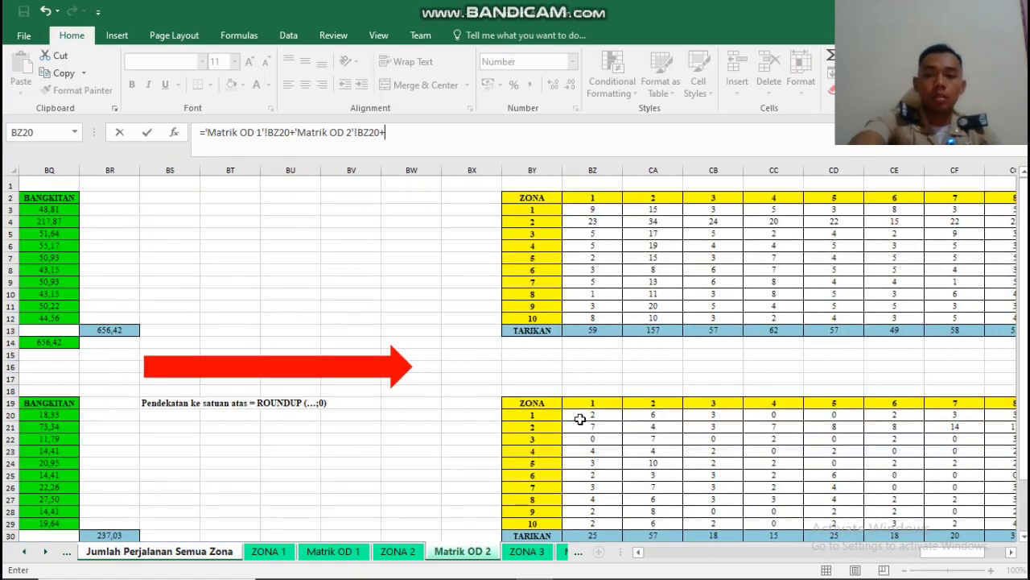
left_click(566, 554)
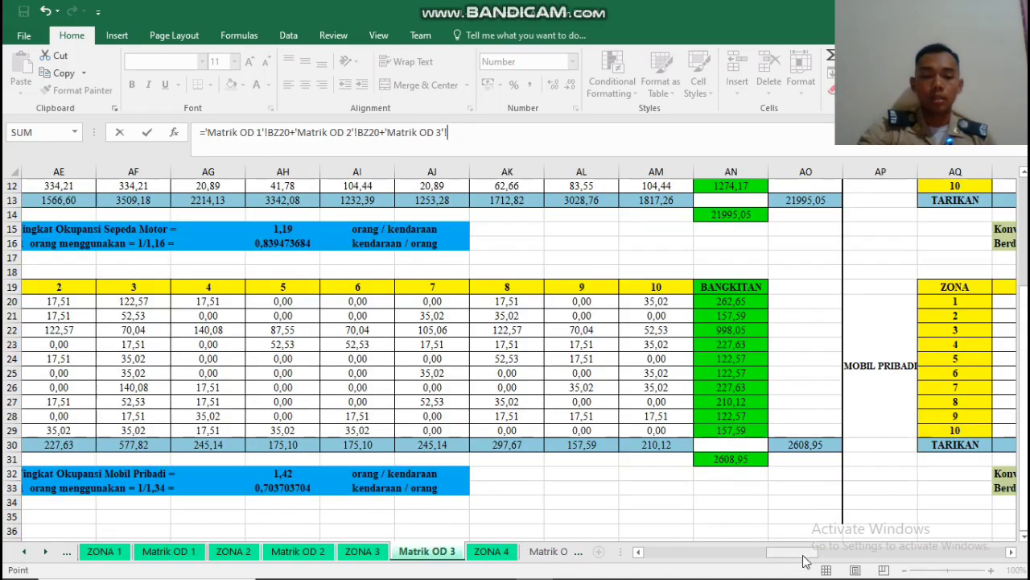
left_click_drag(810, 557, 986, 569)
left_click(514, 303)
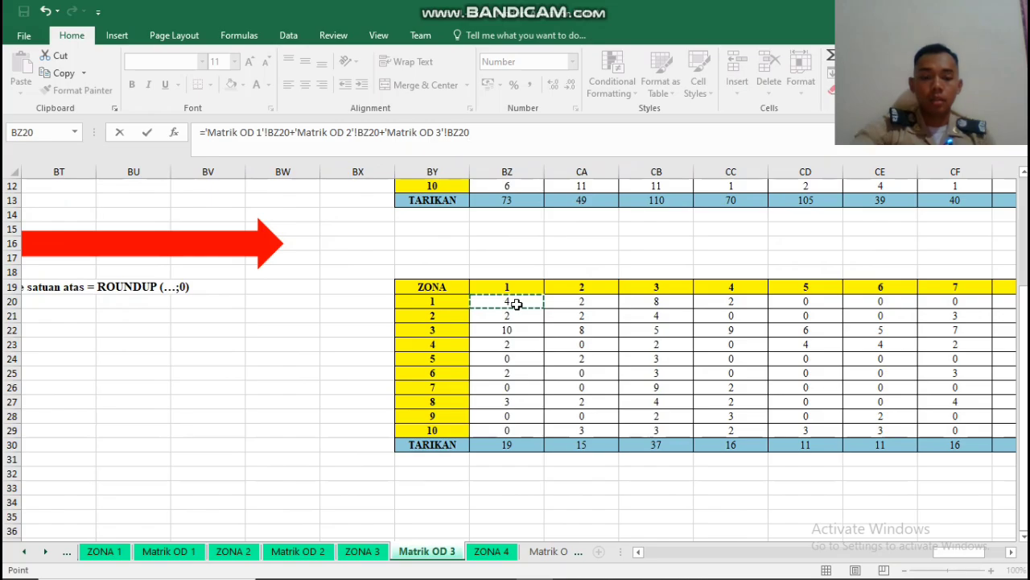
Add BZ20 from Matrik OD 4 and BZ20 from Matrik OD 5 to the sum formula and commit it in C20.
type("+")
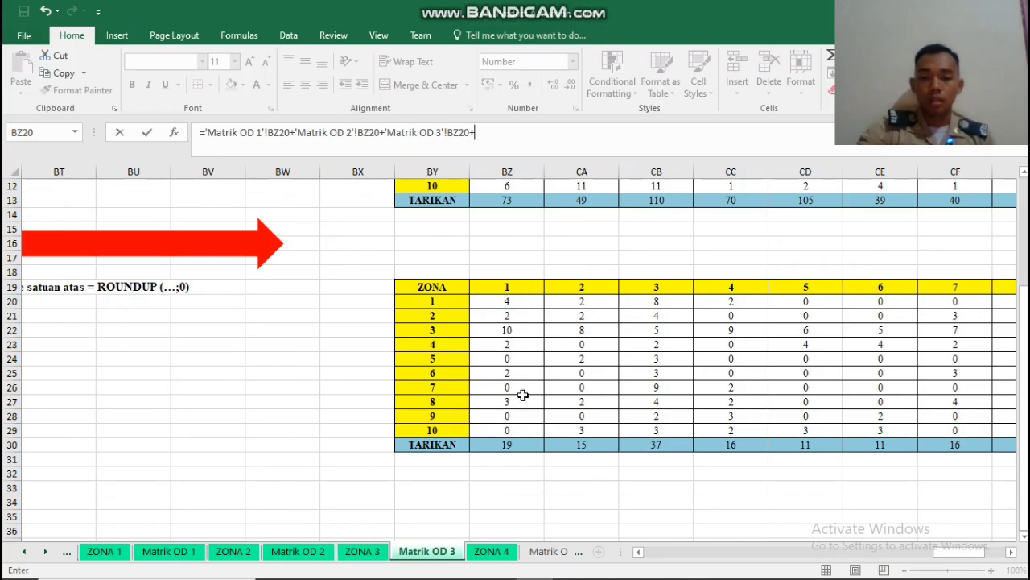
left_click(552, 552)
left_click_drag(742, 557, 944, 557)
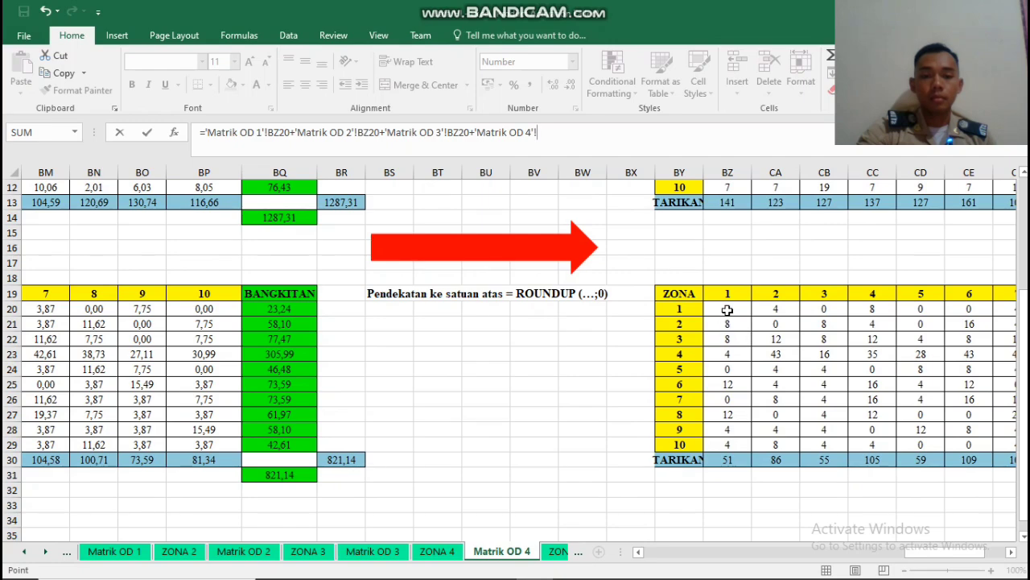
left_click(727, 310)
type("+")
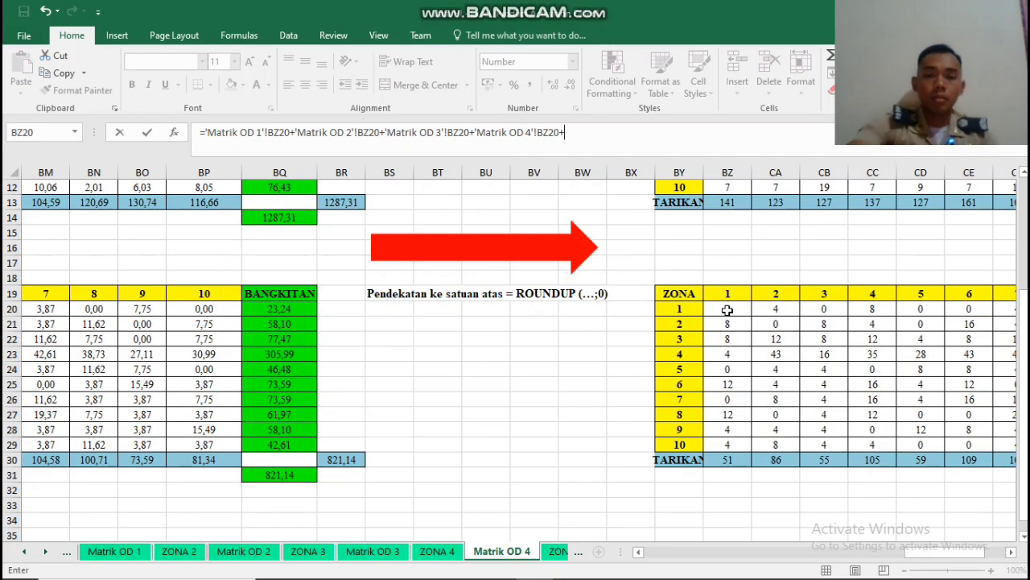
left_click(579, 552)
left_click(549, 551)
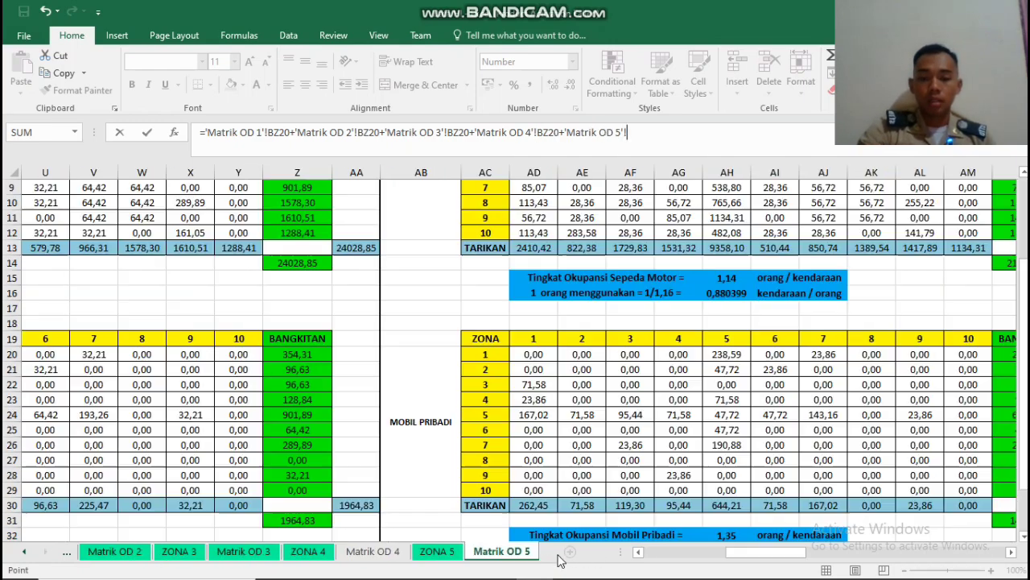
left_click_drag(761, 553, 933, 554)
left_click(793, 355)
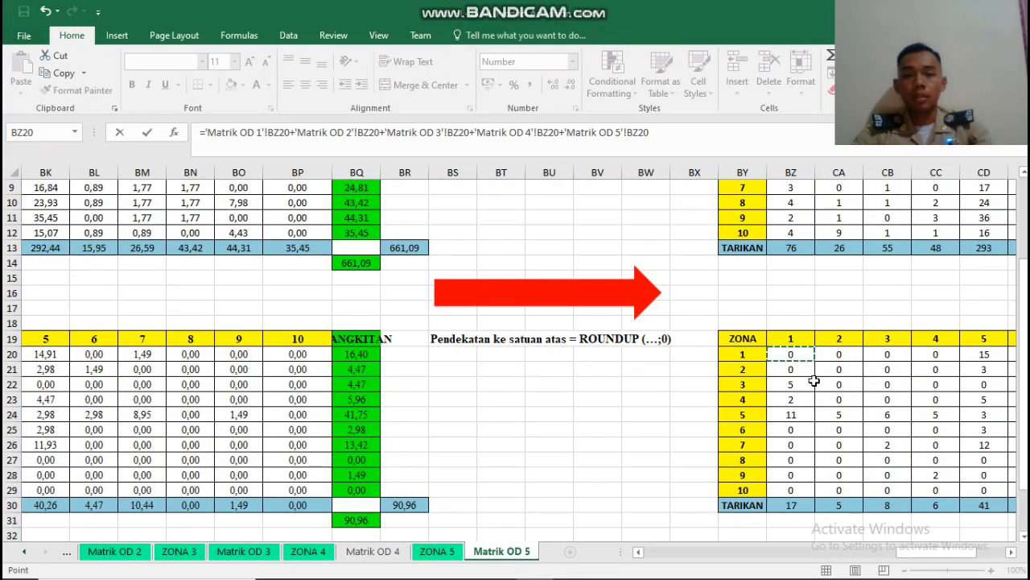
key("Return")
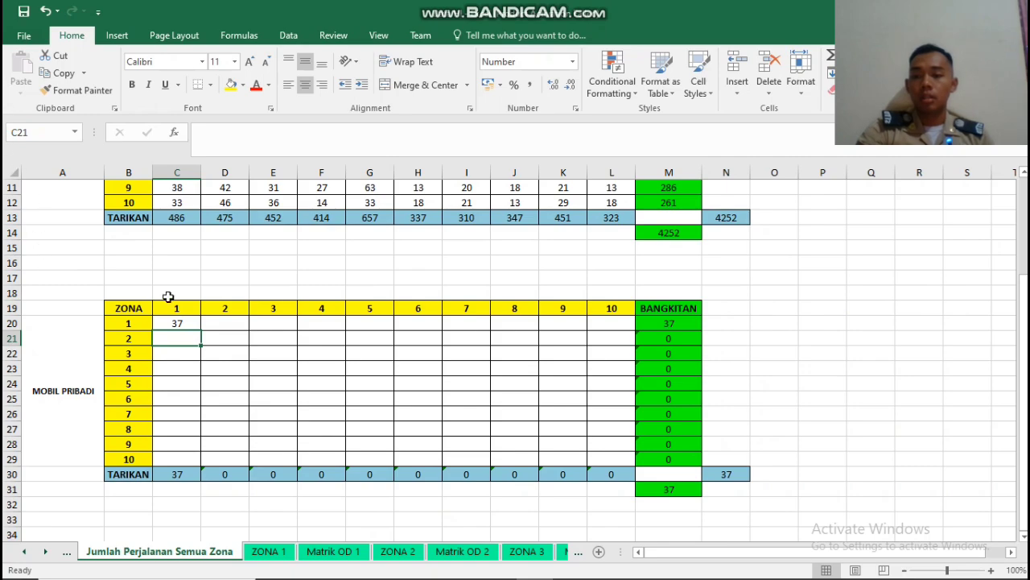
Fill the C20 sum formula across C20:L29 of the MOBIL PRIBADI table and check both all-zone tables.
left_click(180, 324)
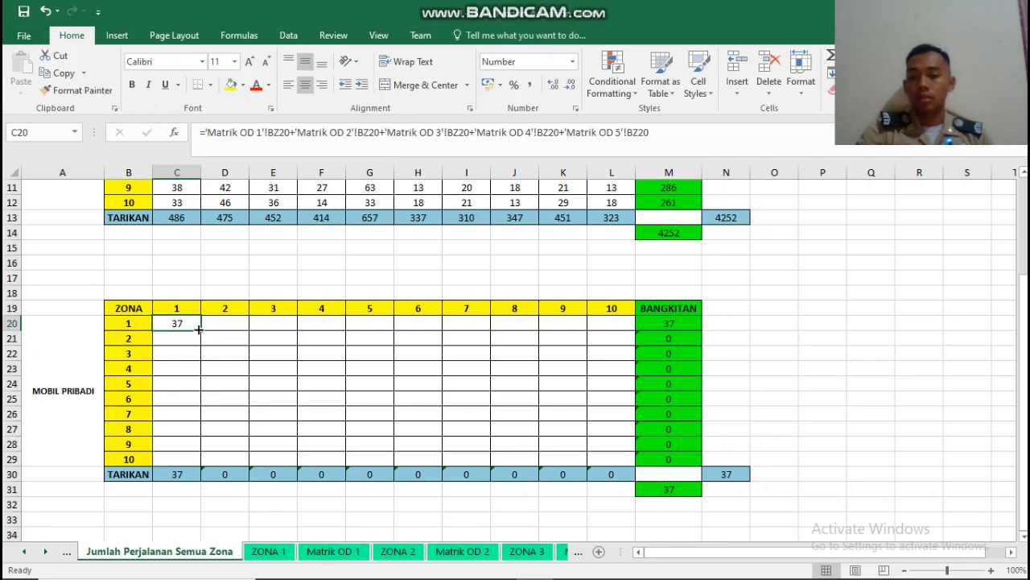
left_click_drag(198, 329, 634, 460)
left_click(821, 384)
scroll(155, 445, "up", 4)
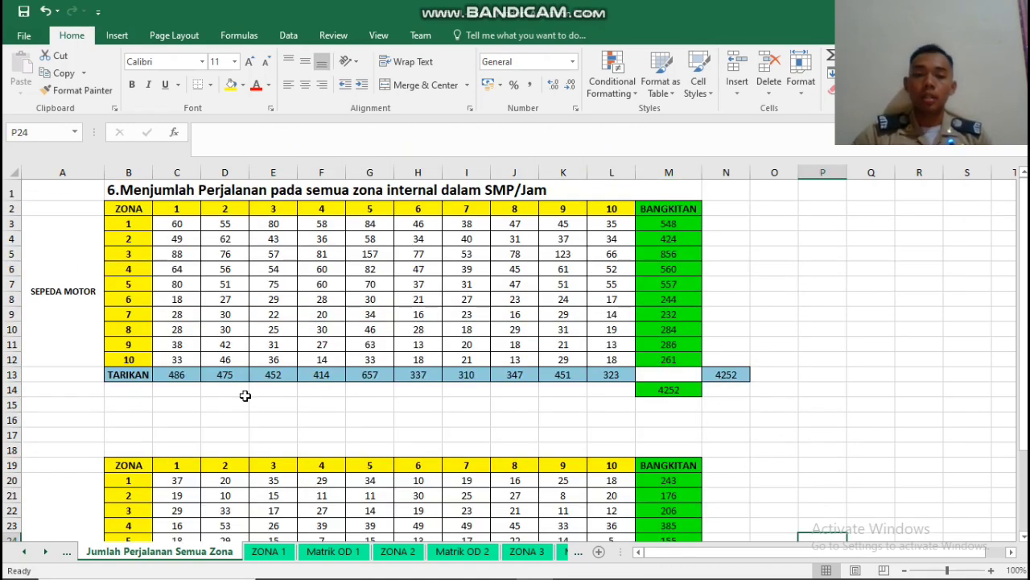
scroll(74, 419, "down", 3)
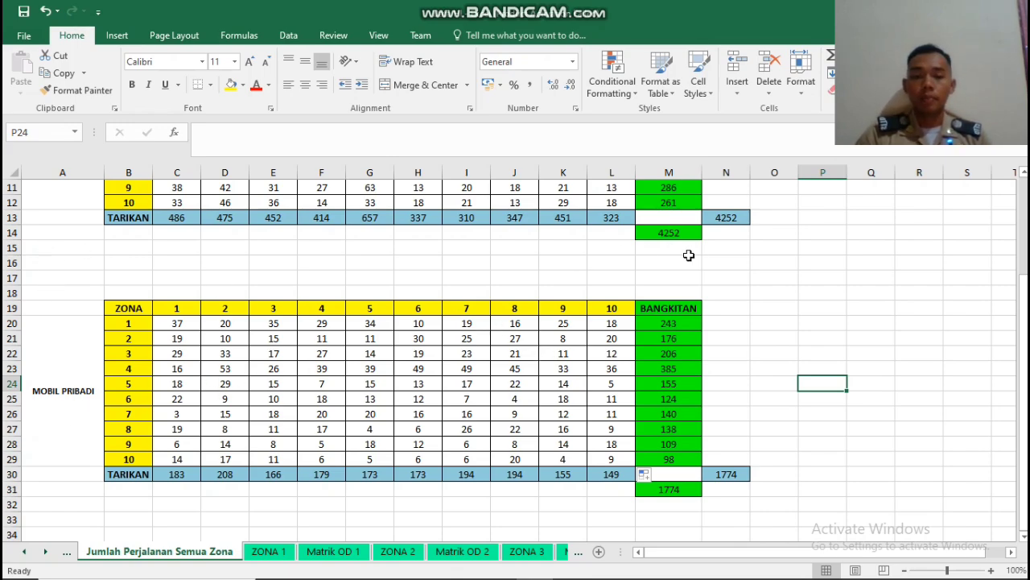
left_click(710, 279)
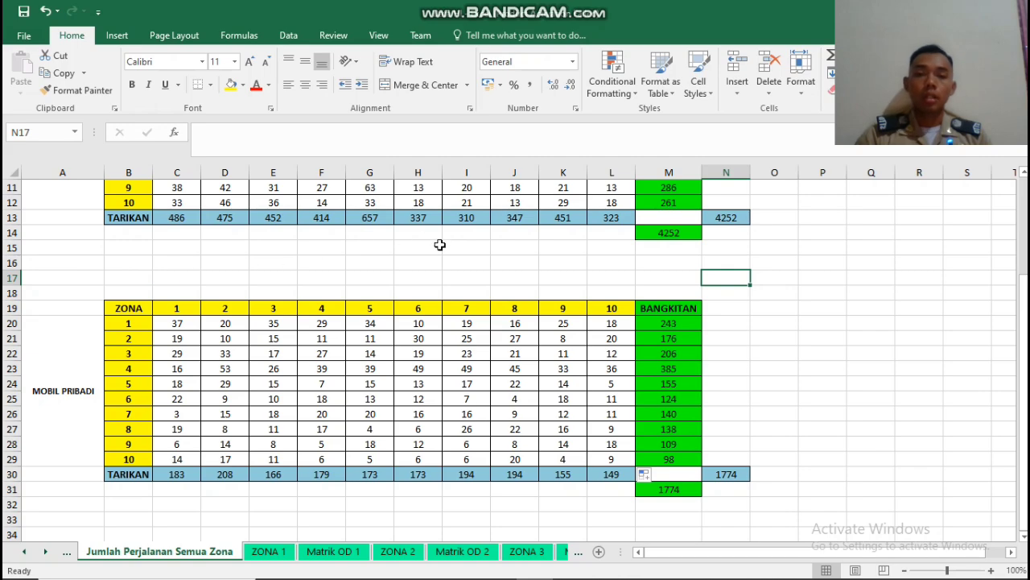
scroll(321, 397, "up", 3)
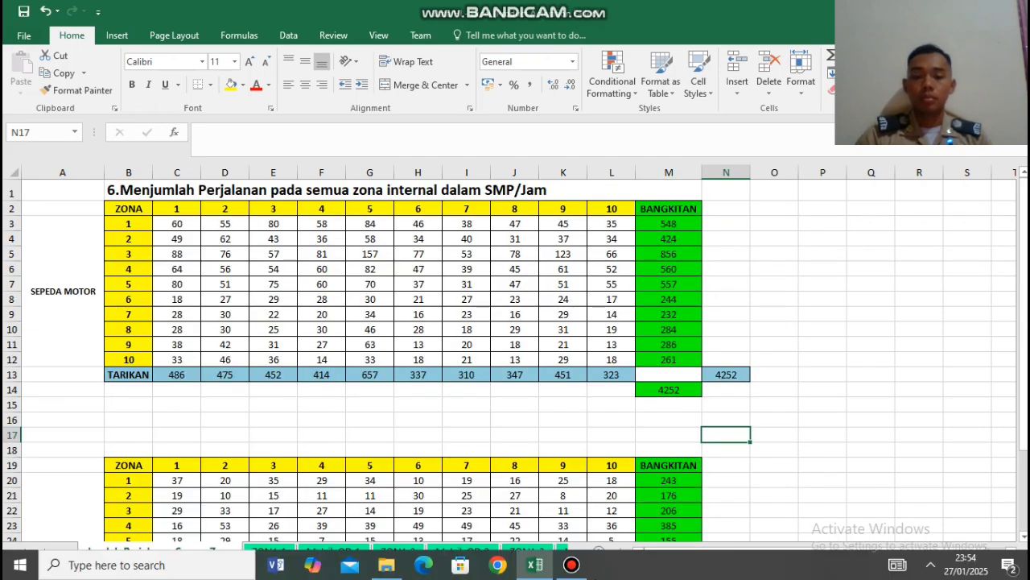
left_click(580, 570)
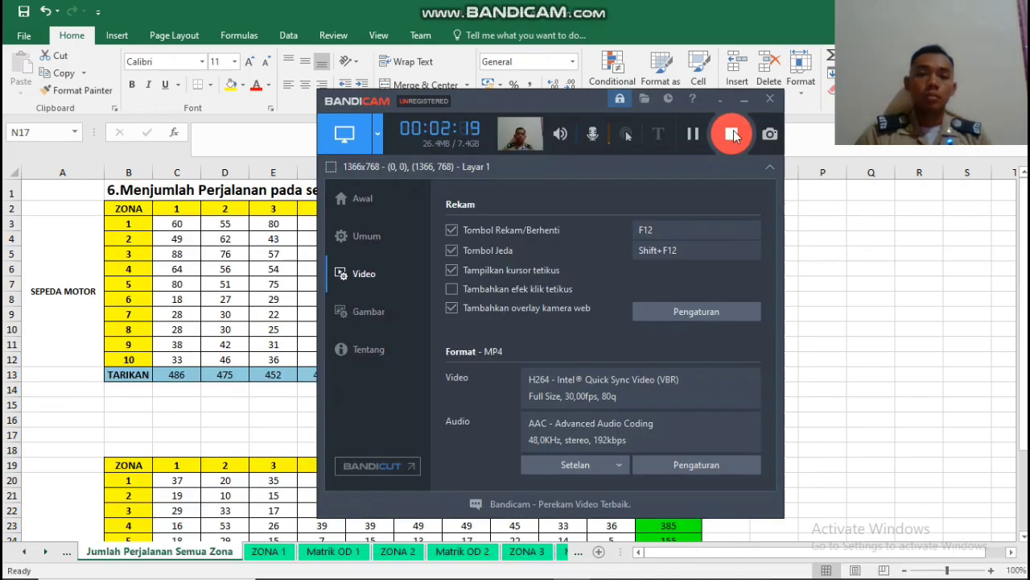
left_click(747, 106)
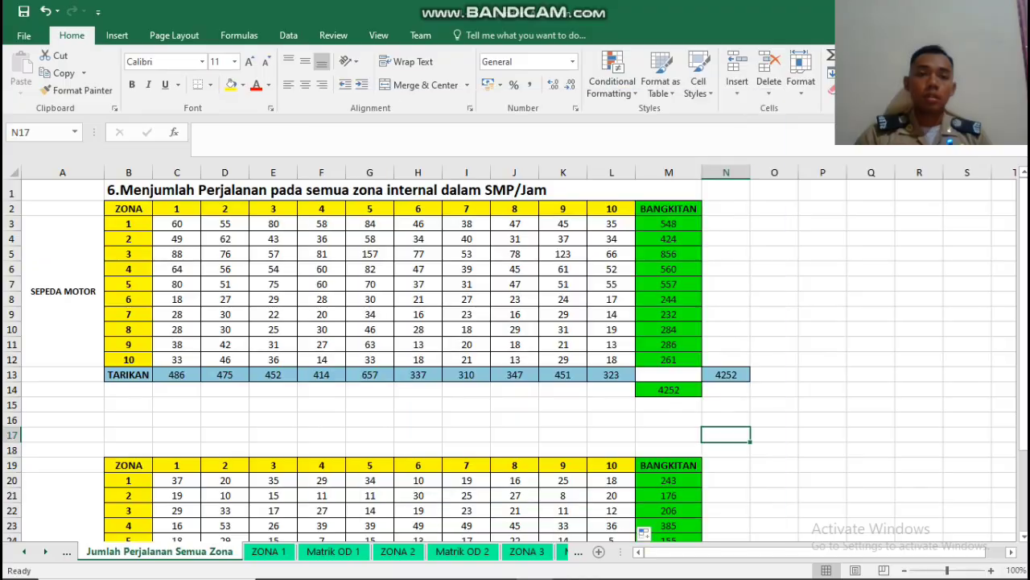
Switch to PTV Visum 2025 from the desktop and open the recently used file UAS 4.ver.
left_click(942, 12)
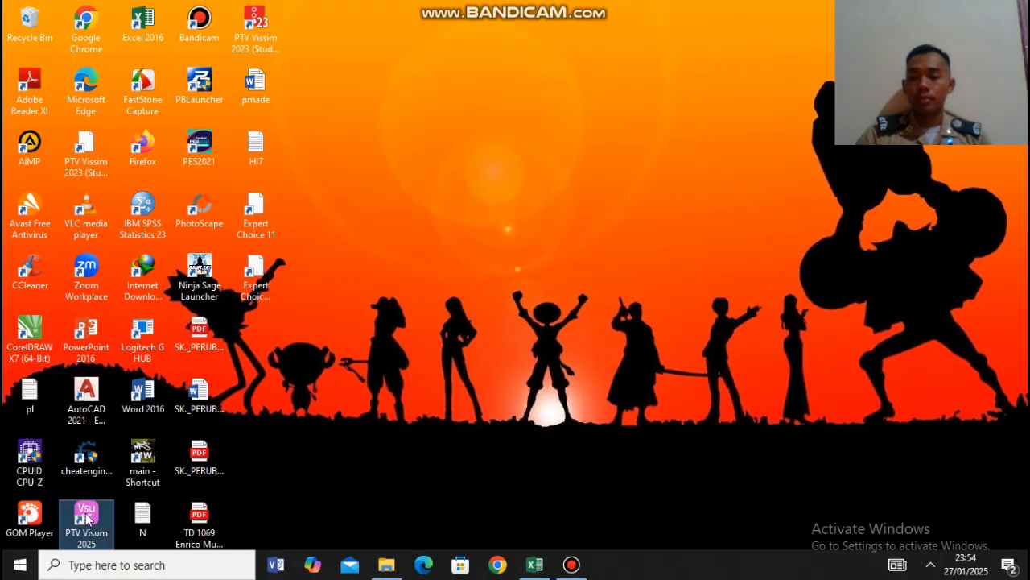
double_click(91, 515)
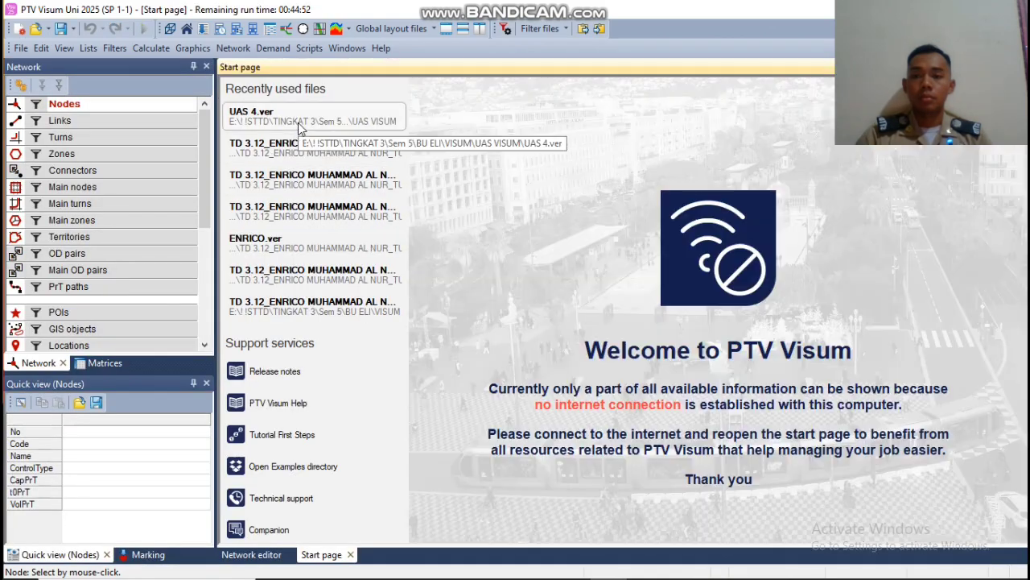
left_click(300, 119)
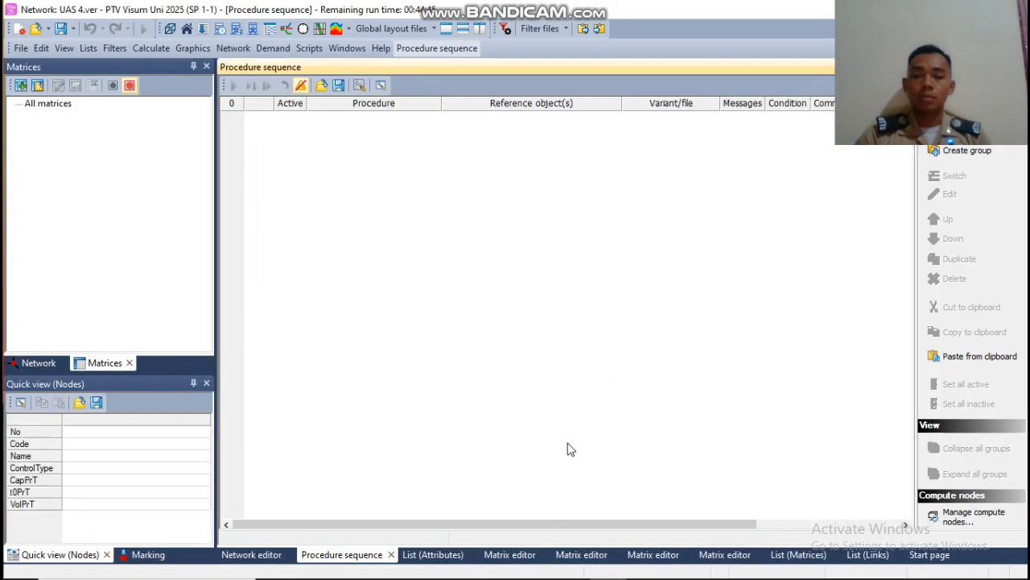
Close the procedure sequence, attribute, matrix and link lists, matrix editors and start page, leaving only the network editor open.
left_click(391, 555)
left_click(370, 556)
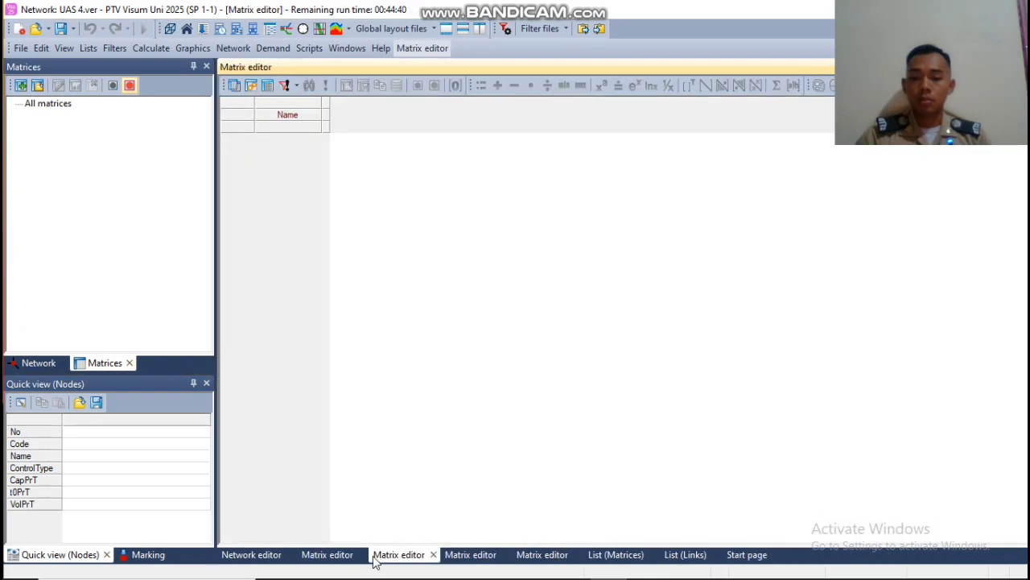
left_click(362, 555)
left_click(362, 554)
left_click(362, 555)
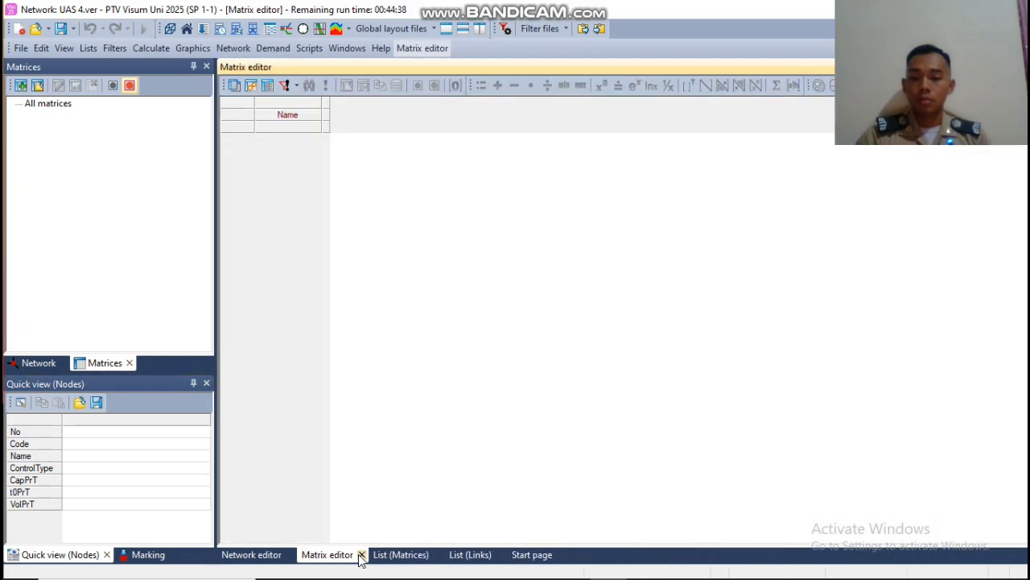
left_click(361, 554)
left_click(367, 555)
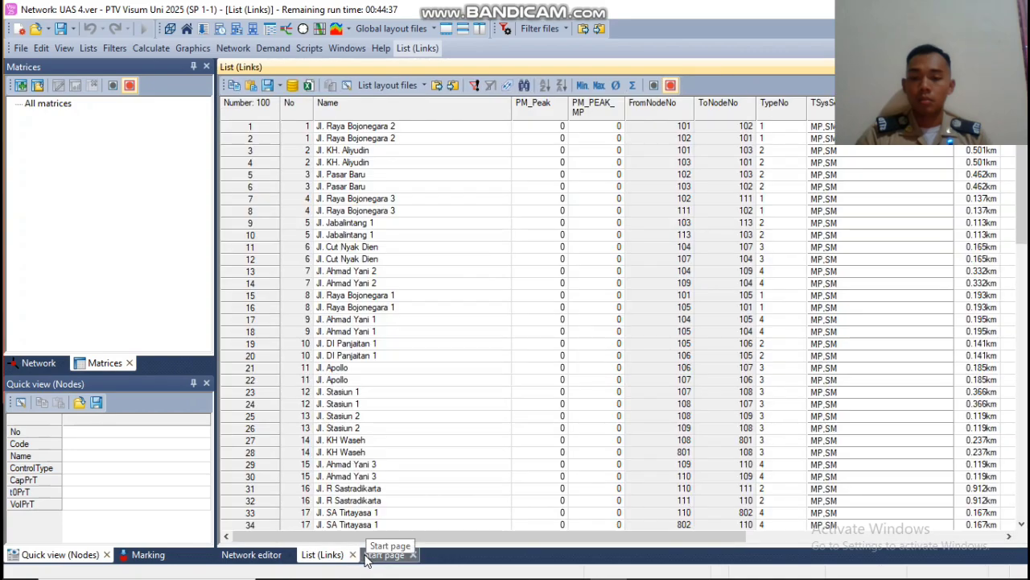
left_click(352, 555)
left_click(352, 555)
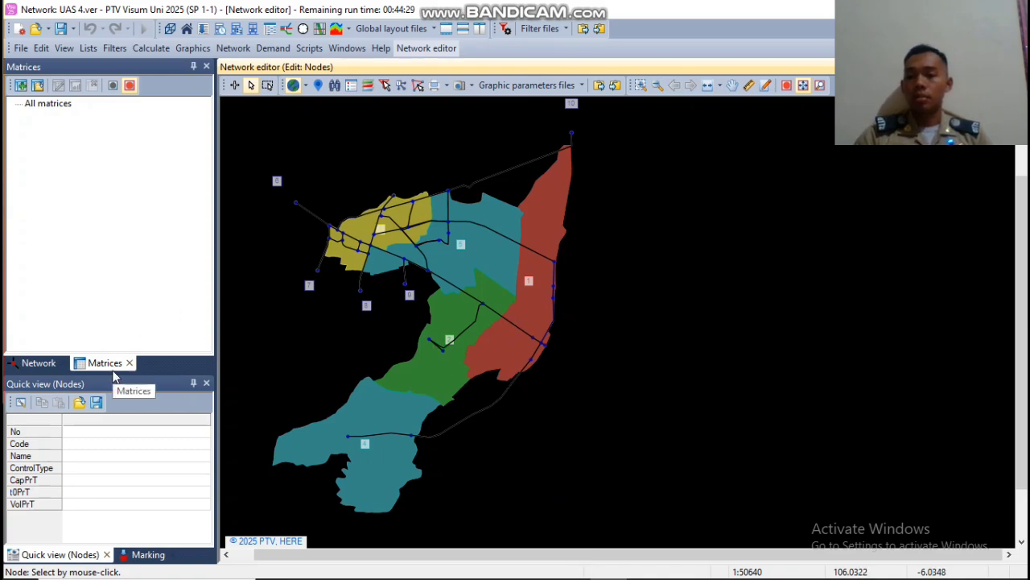
Create demand data matrix 1 with zone dimension, code SM and name Sepeda Motor.
left_click(113, 262)
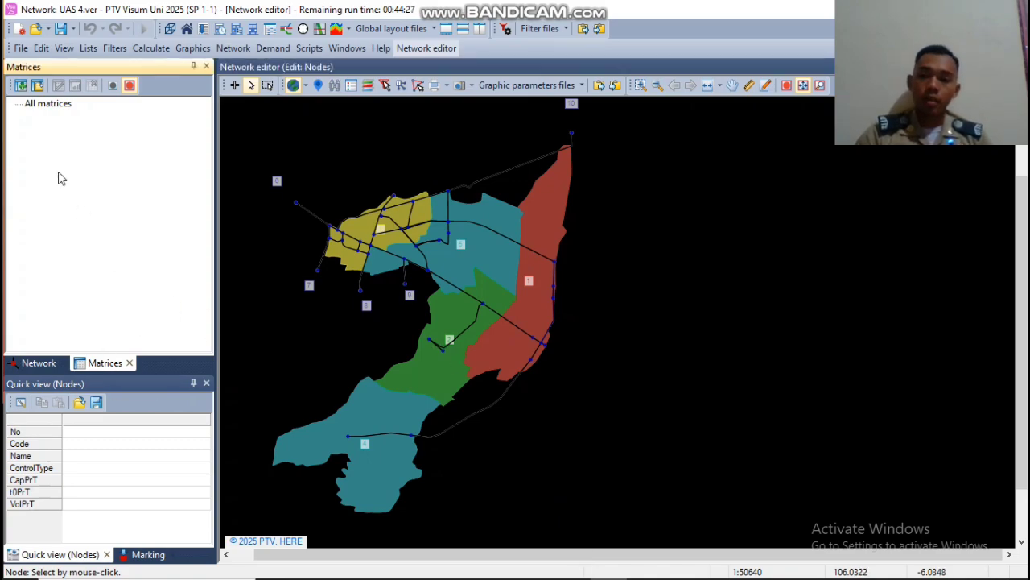
left_click(21, 85)
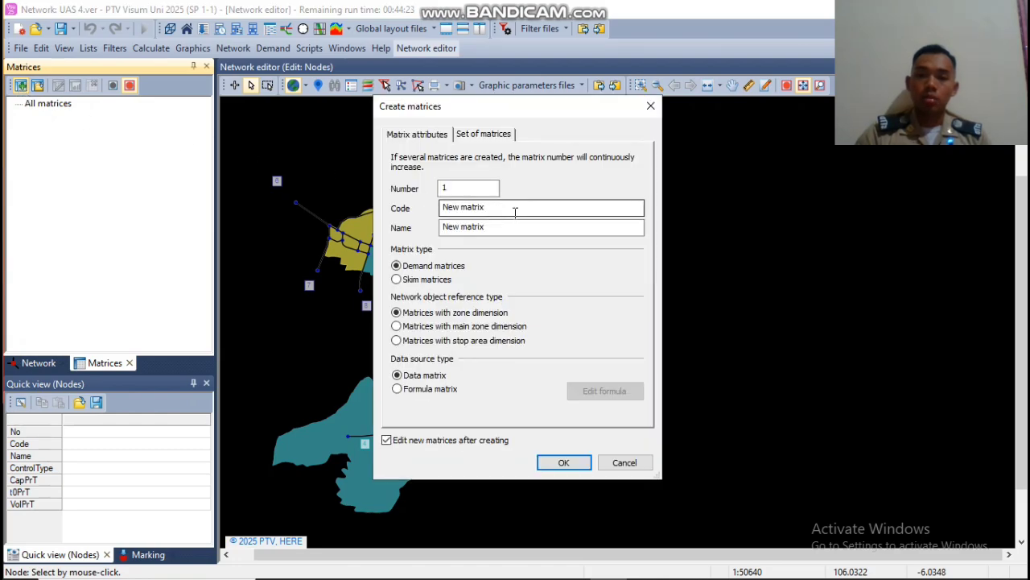
left_click_drag(513, 209, 387, 206)
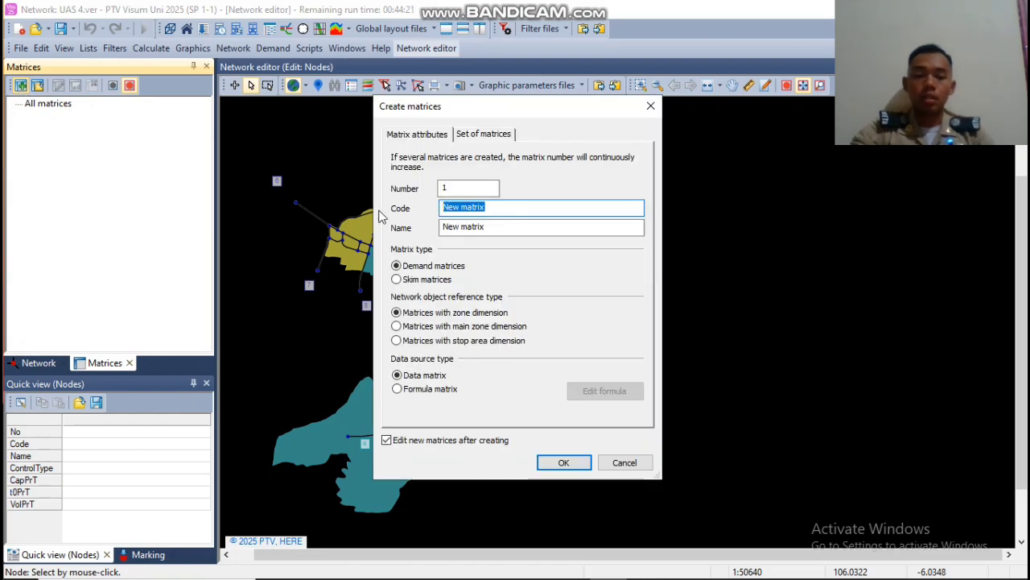
key("BackSpace")
type("smp")
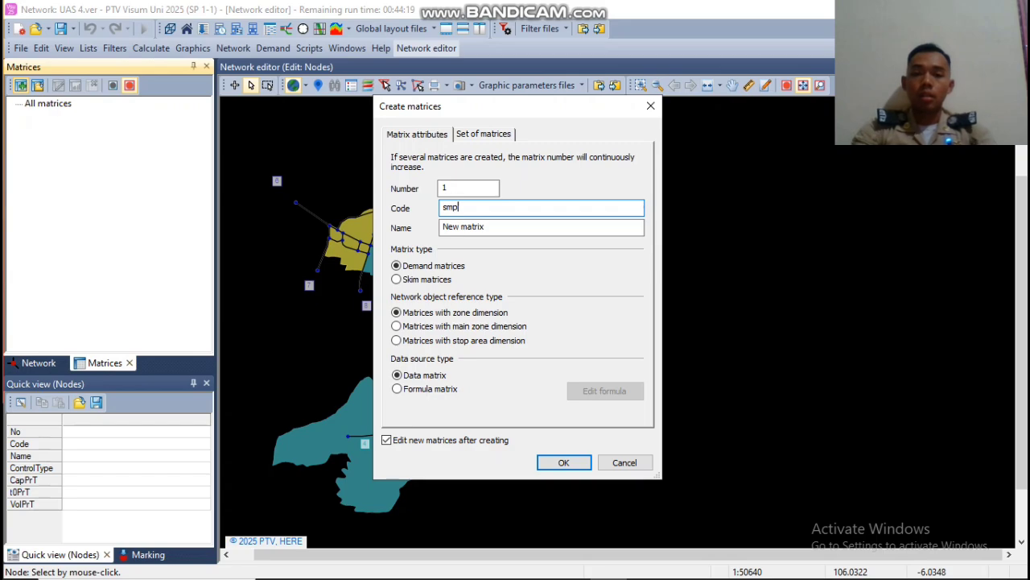
key("Tab")
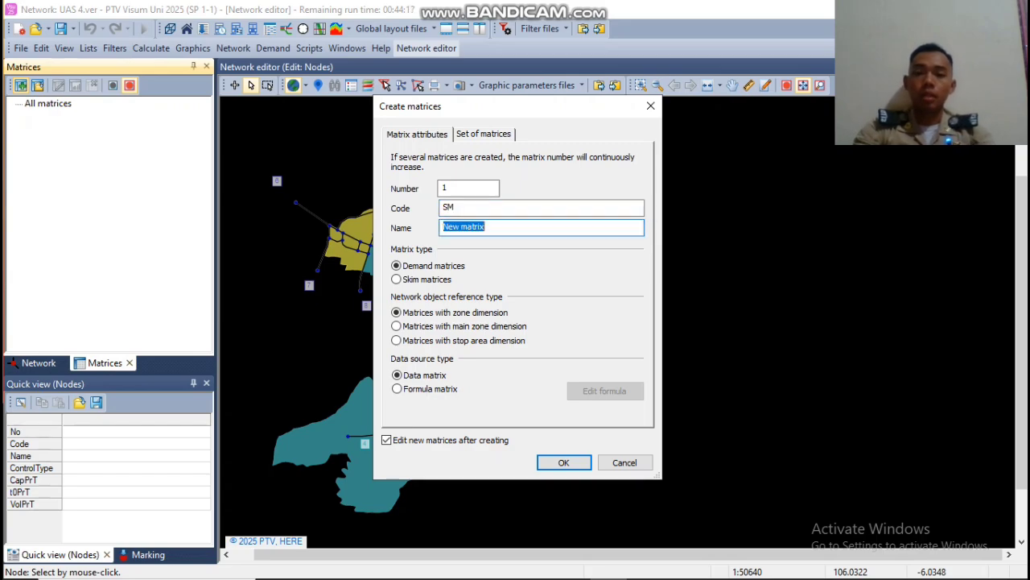
type("Sepeda Motor")
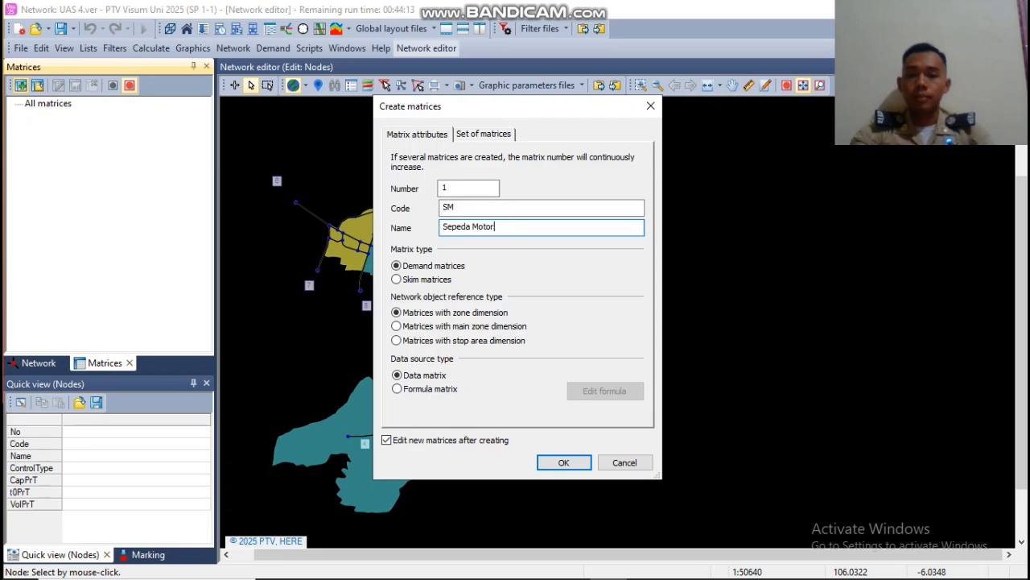
left_click(563, 463)
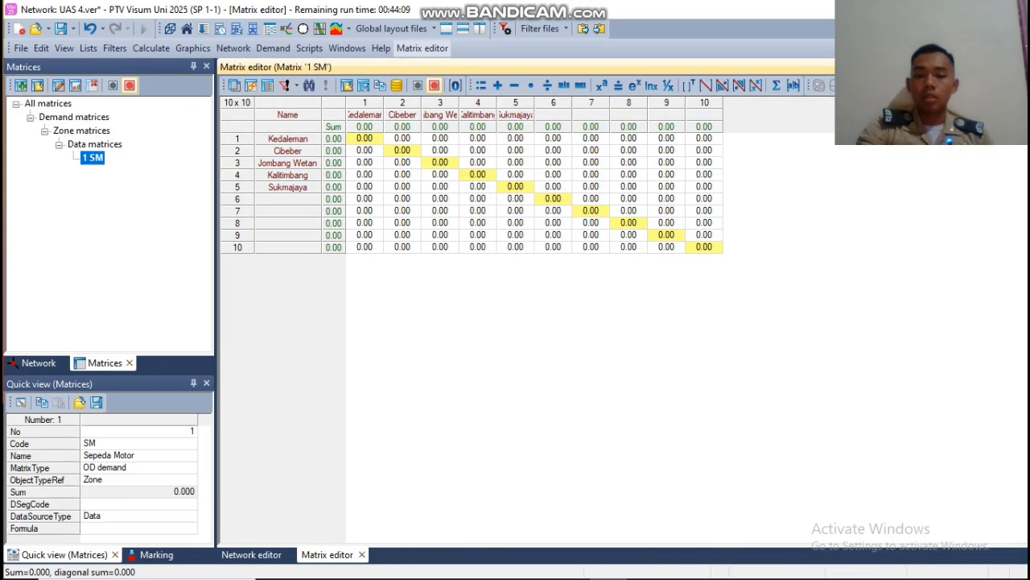
Switch to Excel and copy the SEPEDA MOTOR trip values in C3:L12 of Jumlah Perjalanan Semua Zona.
left_click(536, 568)
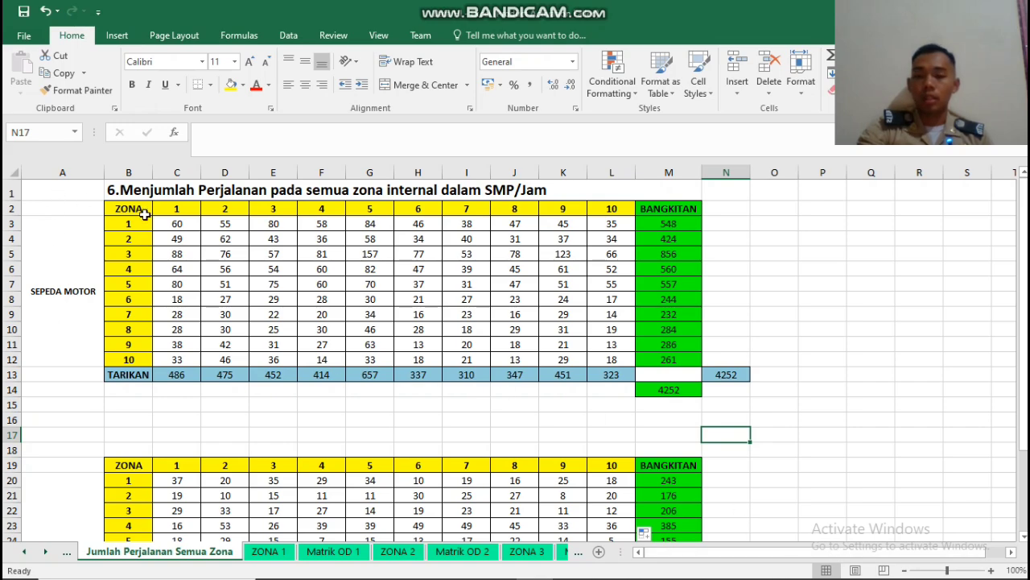
left_click(57, 305)
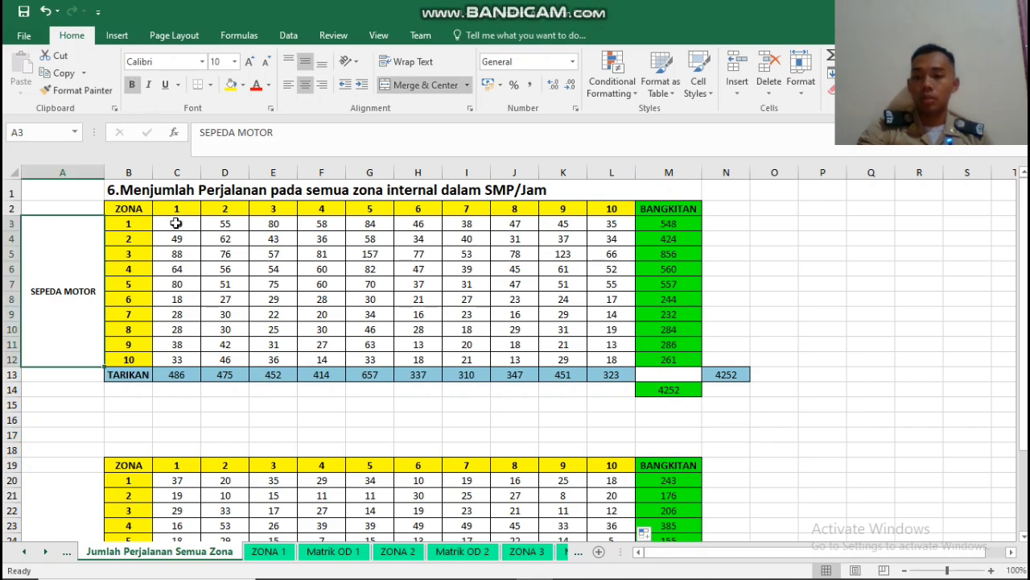
left_click_drag(177, 223, 626, 355)
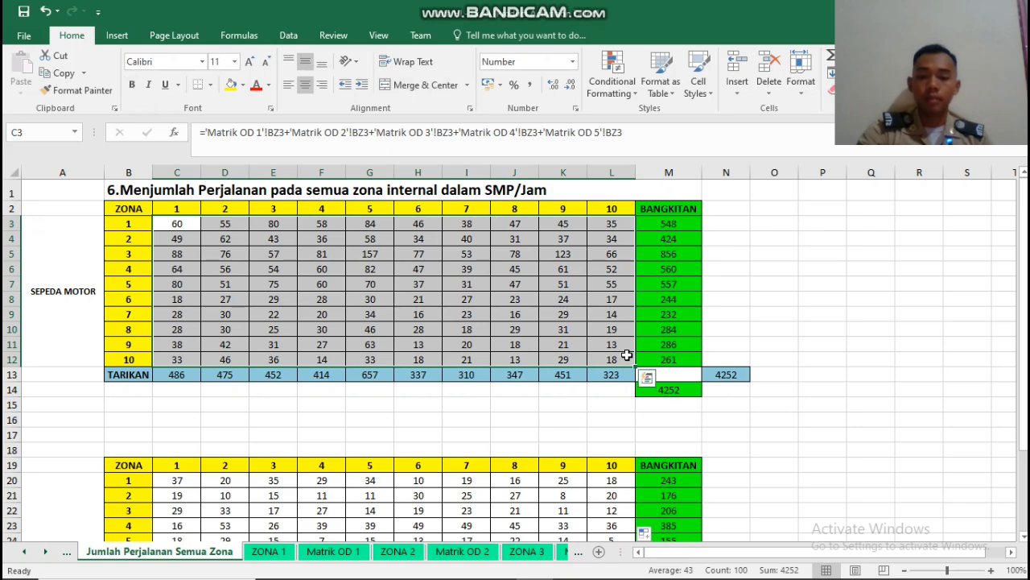
key("ctrl+c")
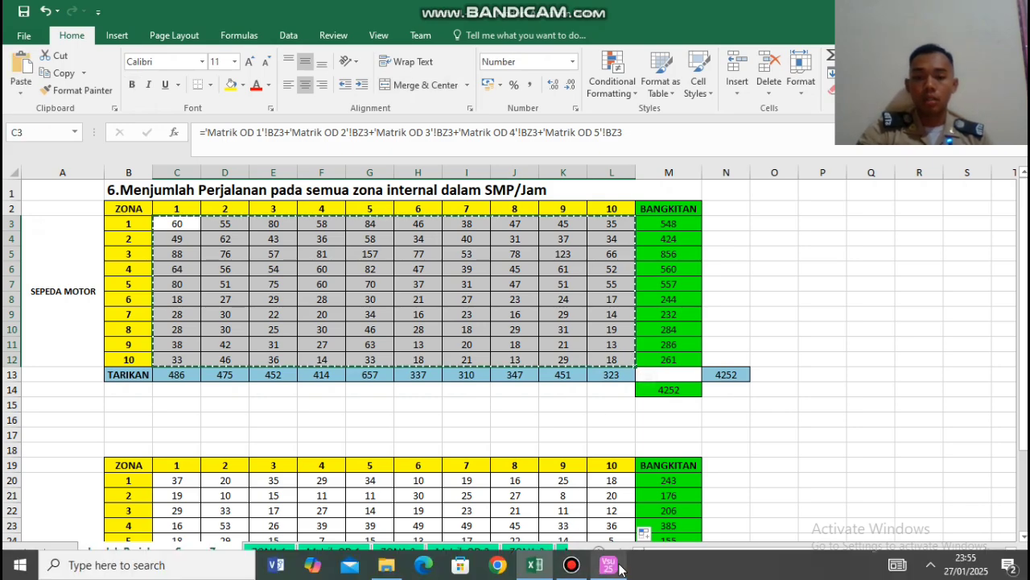
Switch back to PTV Visum and paste the copied trips into matrix 1 SM, starting at the zone 1 to zone 1 cell.
left_click(603, 566)
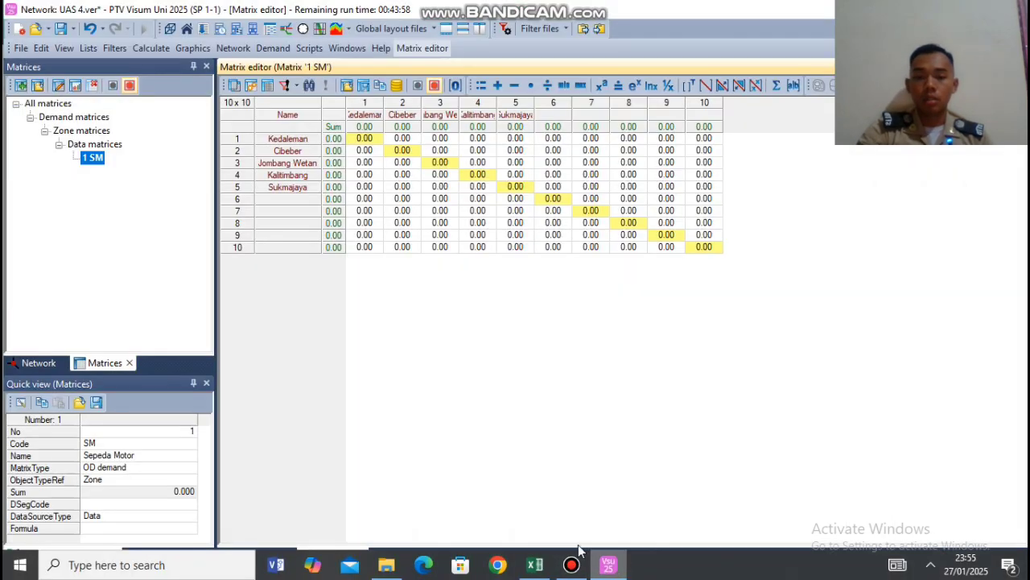
left_click(365, 143)
key("ctrl+v")
left_click(492, 352)
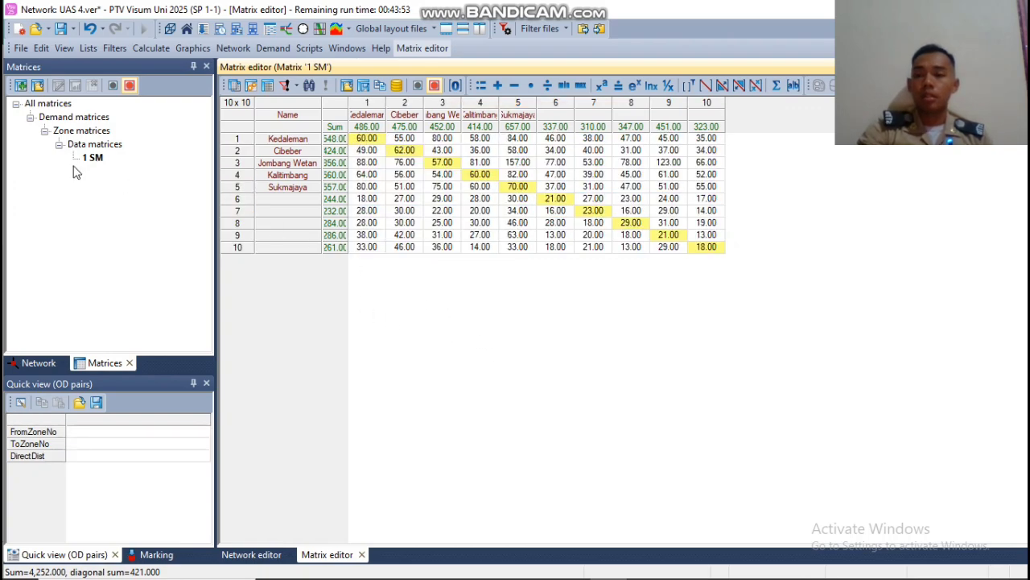
Create demand data matrix 2 with zone dimension, code MP and name Mobil Pribadi.
left_click(21, 86)
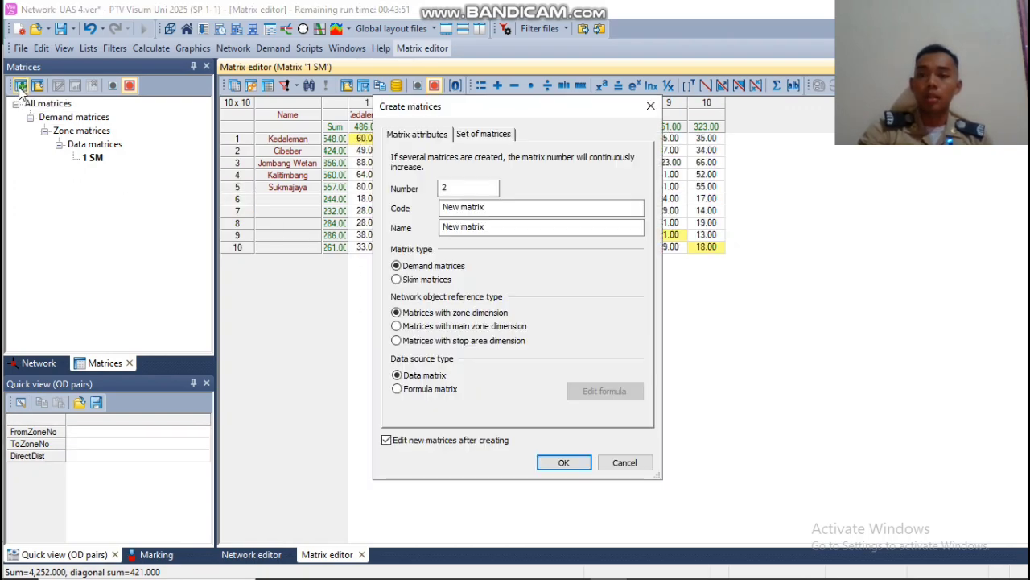
left_click_drag(506, 207, 376, 174)
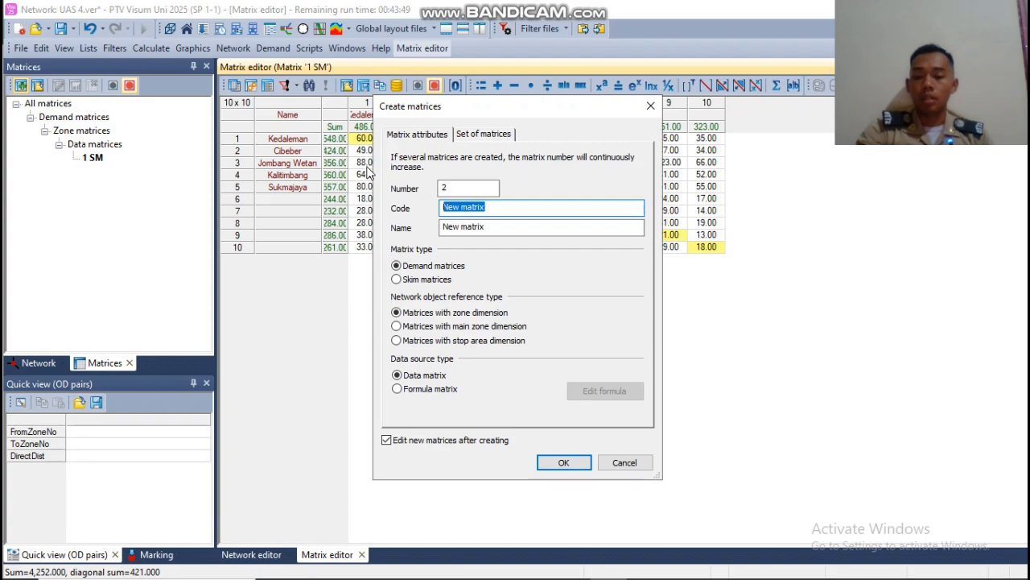
key("BackSpace")
type("MP")
key("Tab")
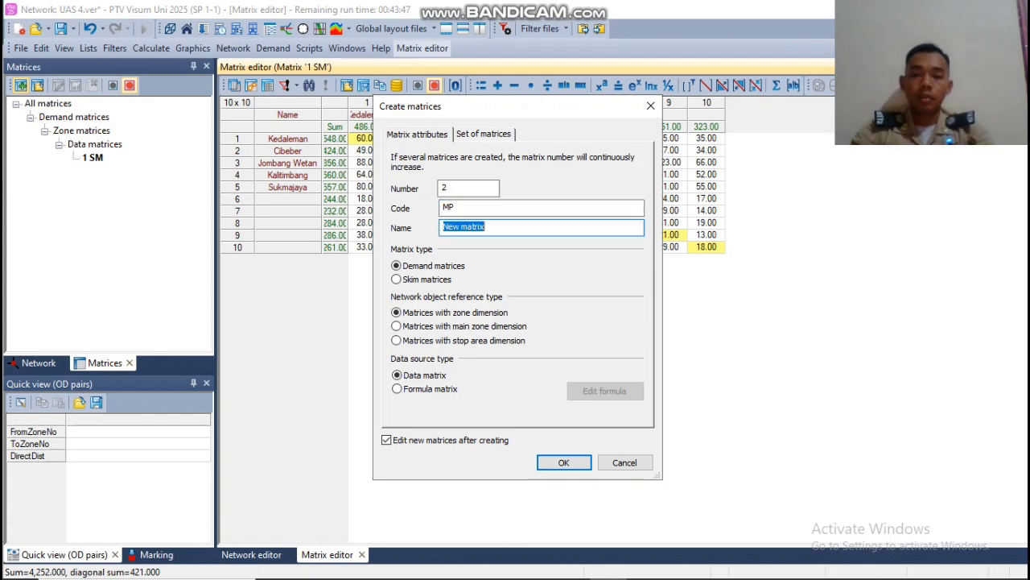
type("Mobil Pribadi")
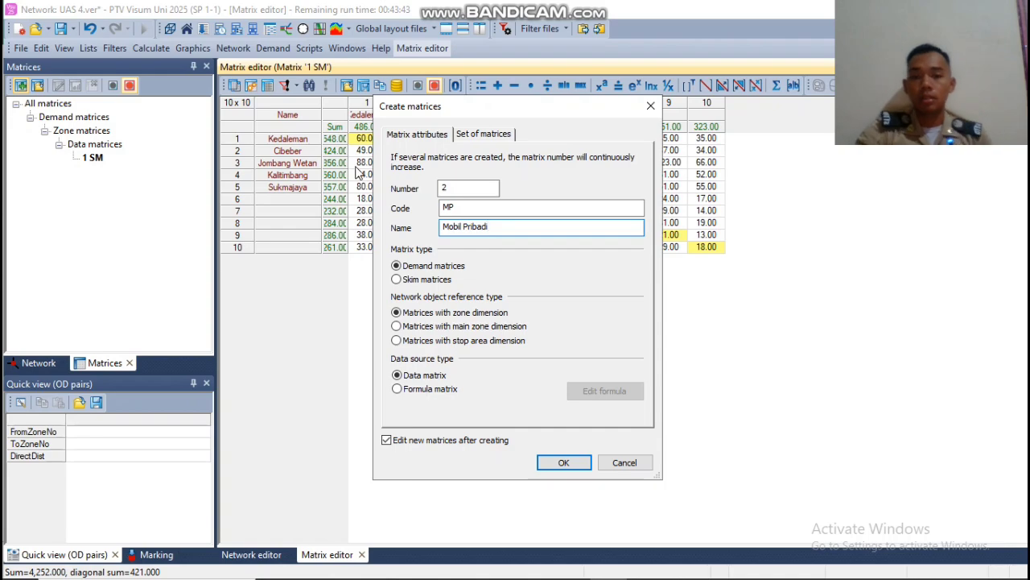
left_click(564, 462)
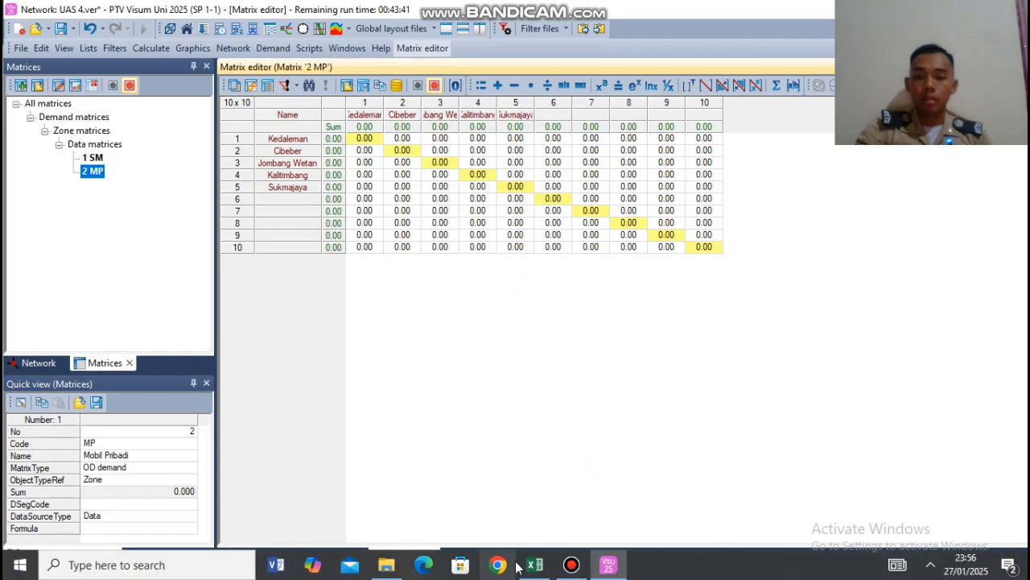
Switch to Excel and copy the MOBIL PRIBADI trip values in C20:L29 of Jumlah Perjalanan Semua Zona.
left_click(519, 566)
scroll(104, 435, "down", 3)
left_click_drag(65, 313, 70, 298)
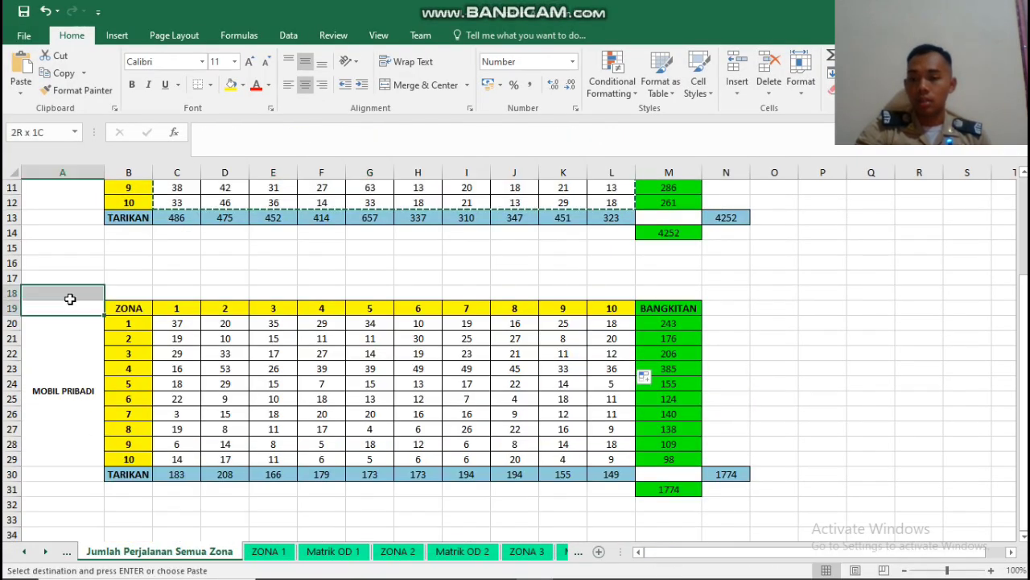
left_click_drag(172, 322, 614, 455)
key("ctrl+c")
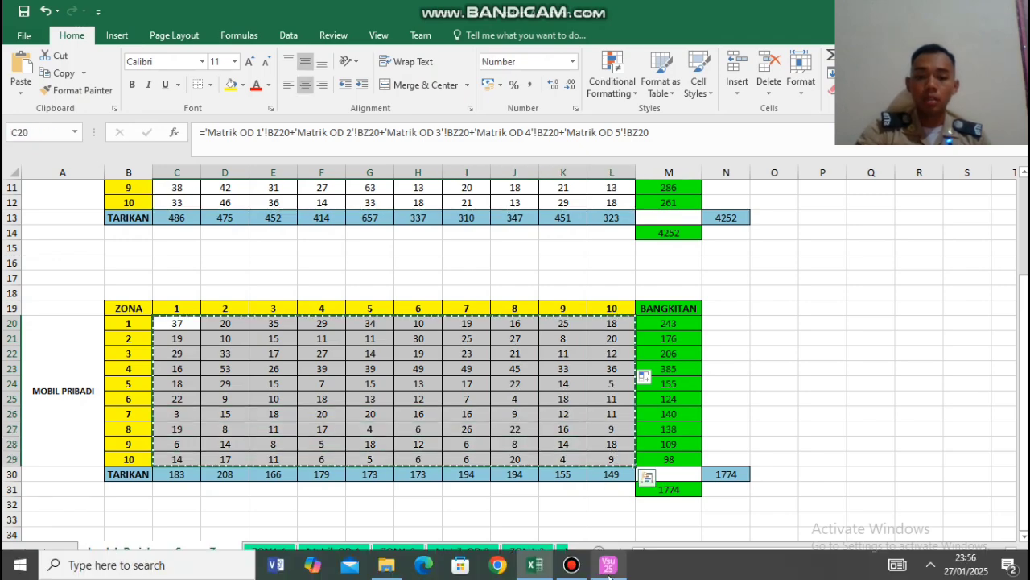
Switch back to PTV Visum and paste the copied trips into matrix 2 MP, starting at the zone 1 to zone 1 cell.
left_click(609, 567)
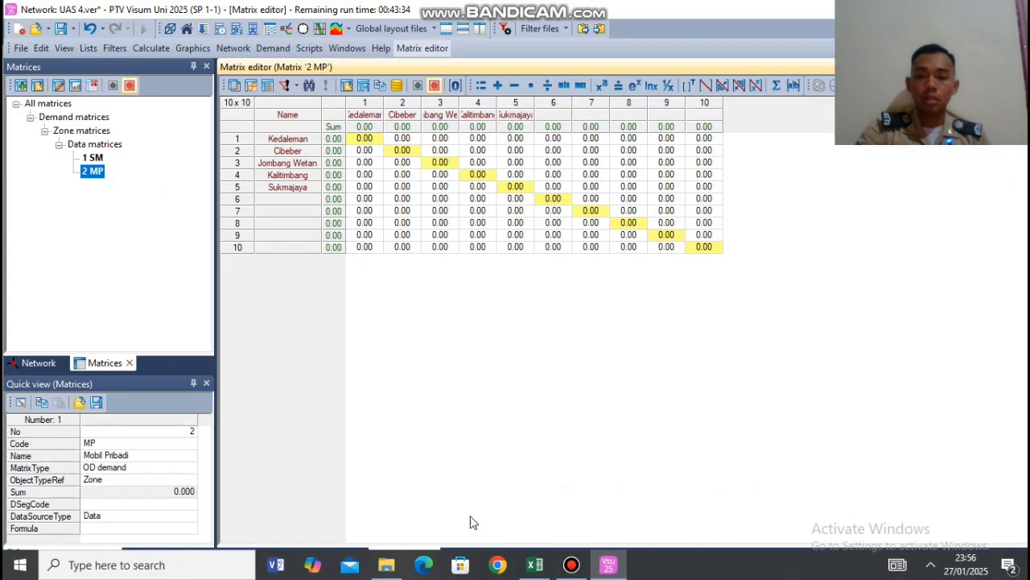
left_click(367, 142)
key("ctrl+v")
left_click(445, 377)
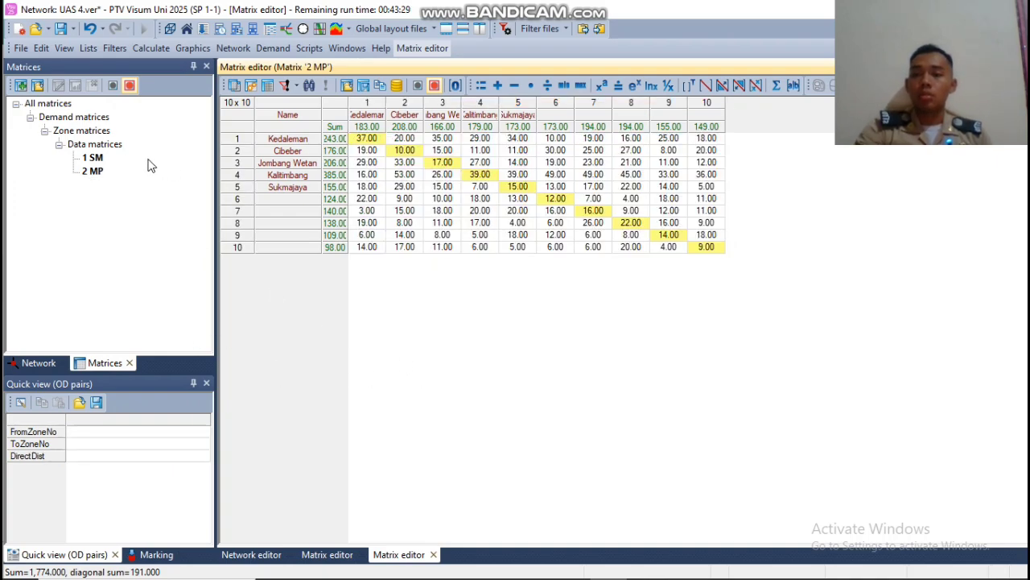
left_click(99, 159)
left_click(95, 172)
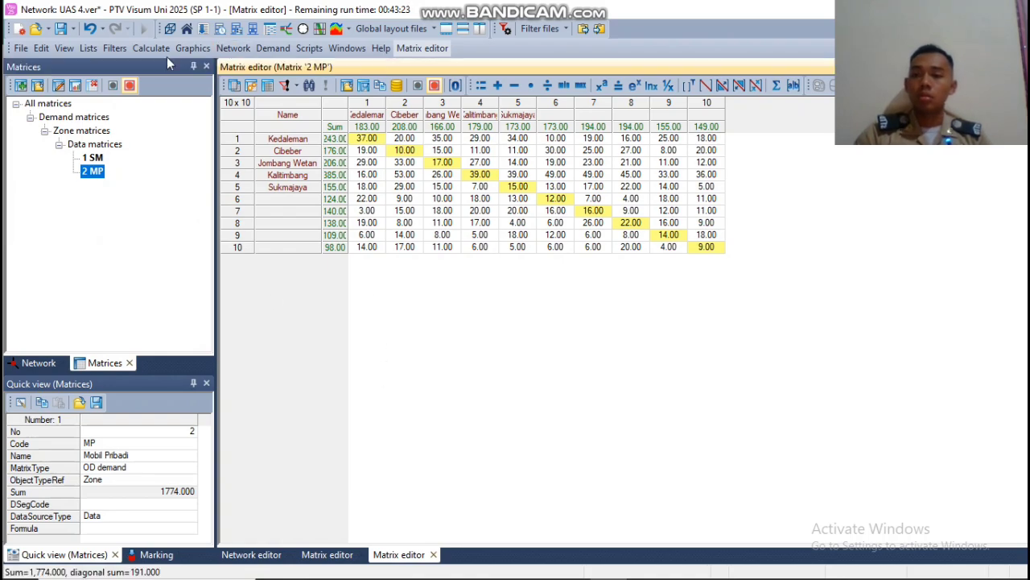
Check the unit system and direction of traffic in the network settings.
left_click(231, 49)
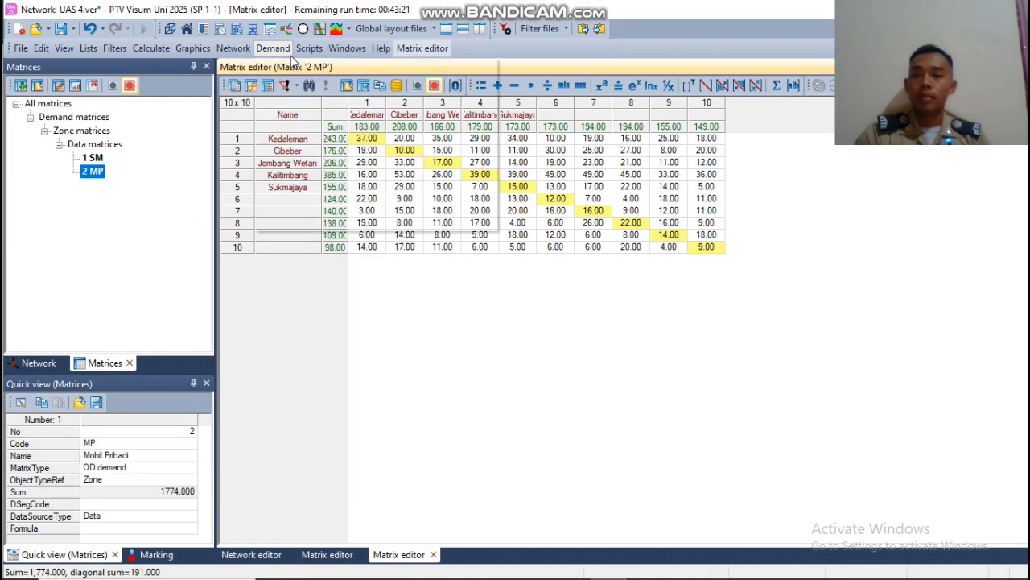
left_click(274, 67)
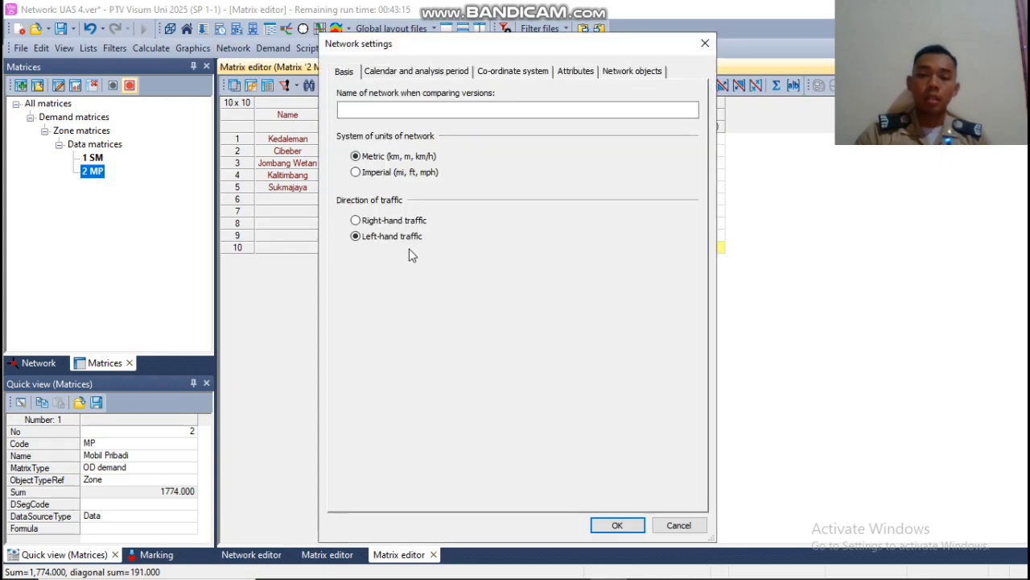
left_click(617, 525)
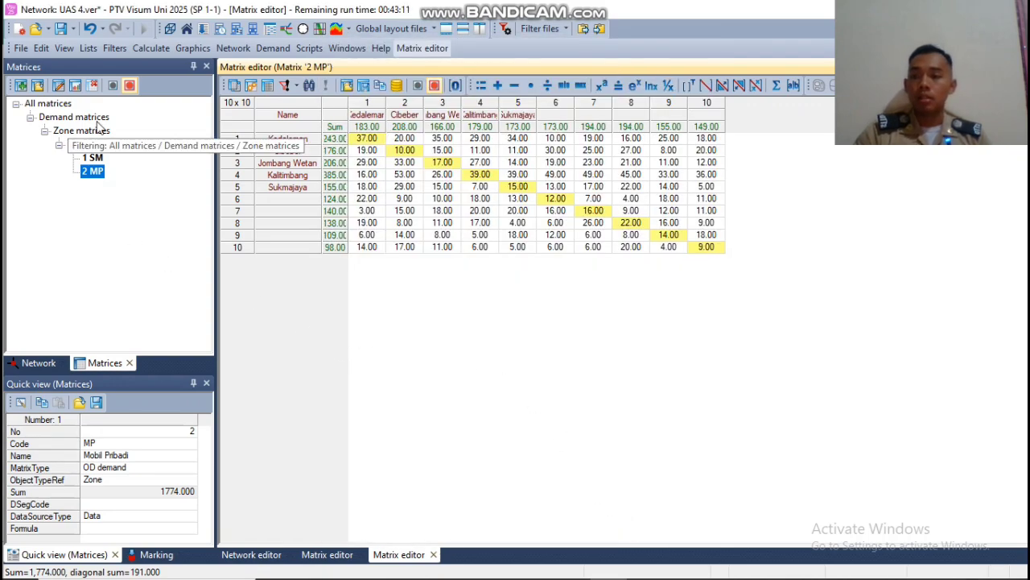
In the OD demand data, assign matrix 2 MP to the MP Mobil Pribadi demand segment.
left_click(273, 49)
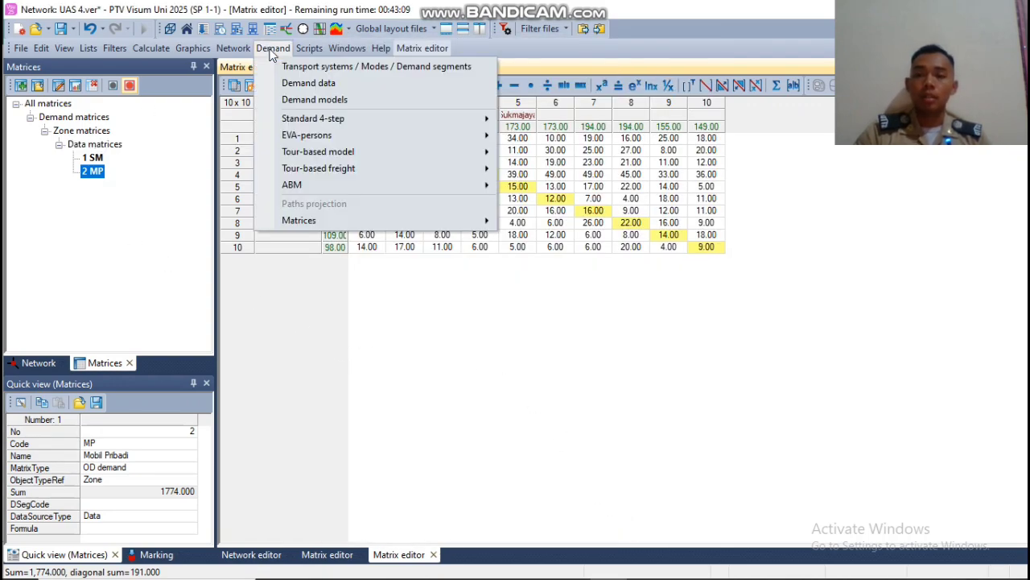
left_click(310, 83)
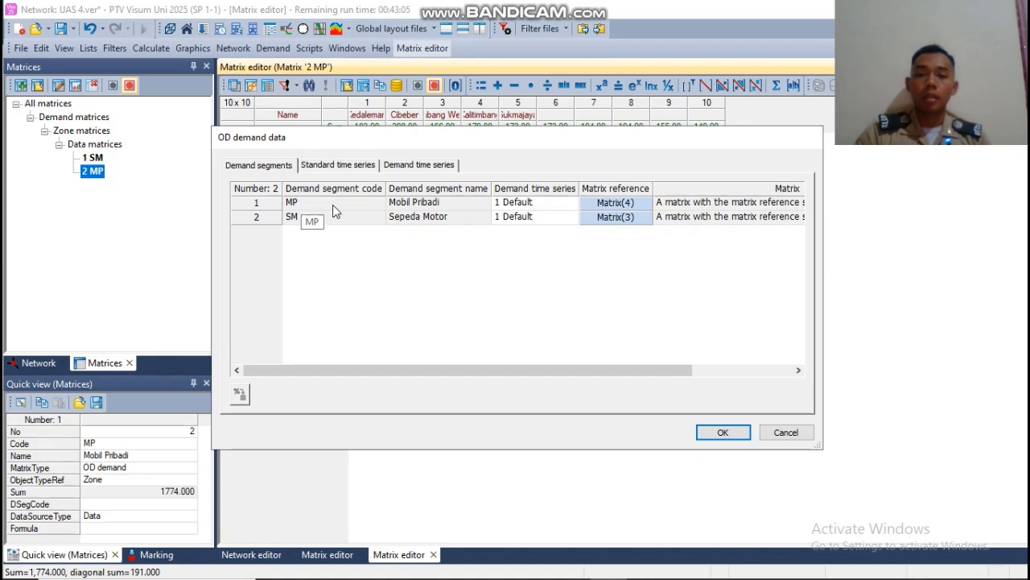
double_click(612, 208)
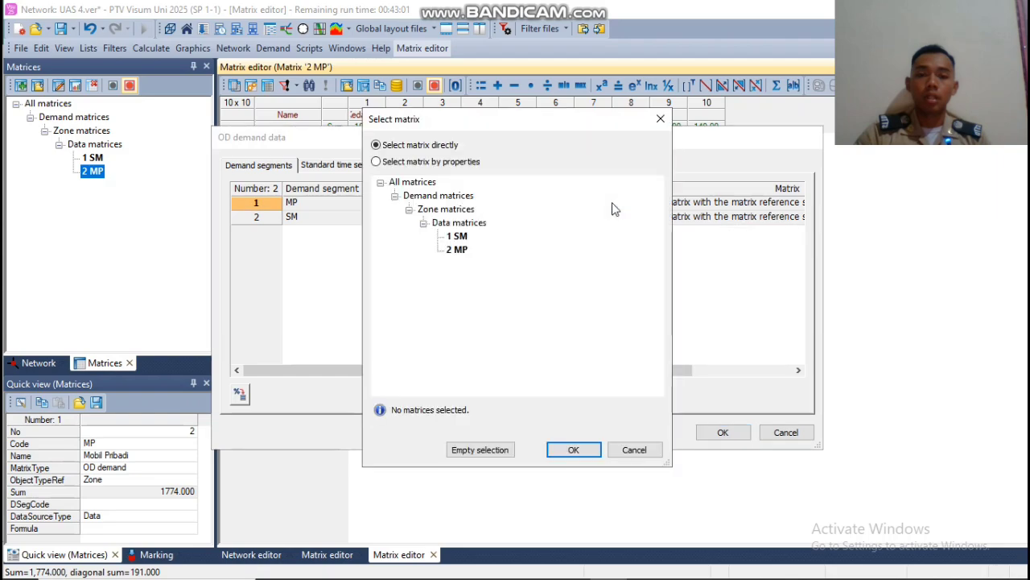
left_click(457, 251)
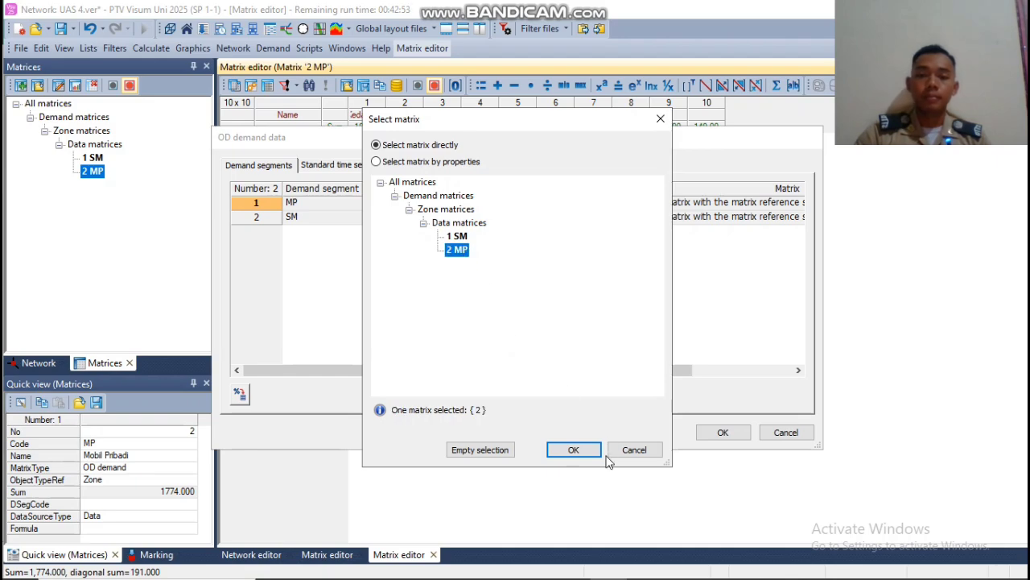
left_click(577, 450)
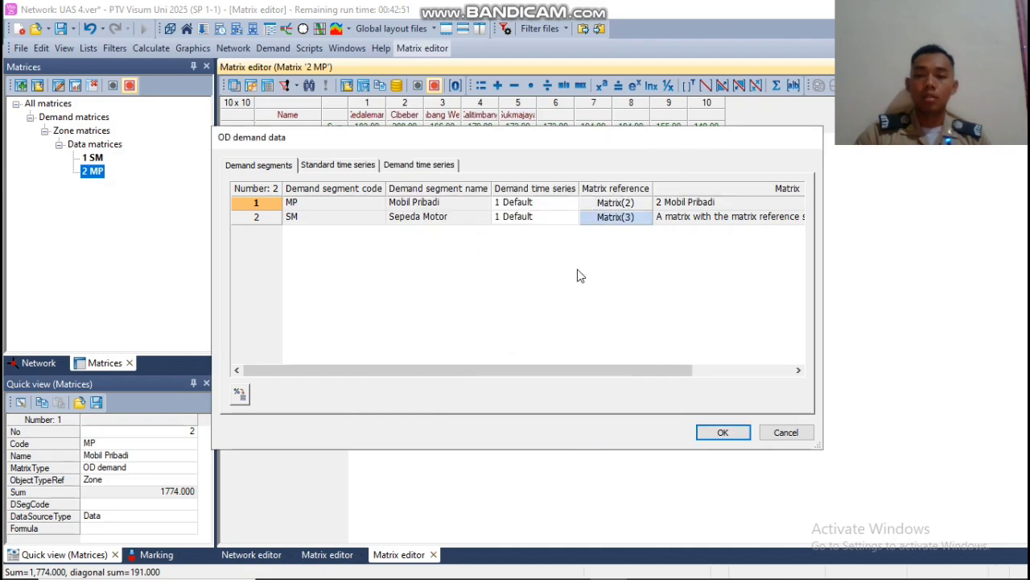
Assign matrix 1 SM to the SM Sepeda Motor demand segment and accept the OD demand data.
left_click(614, 219)
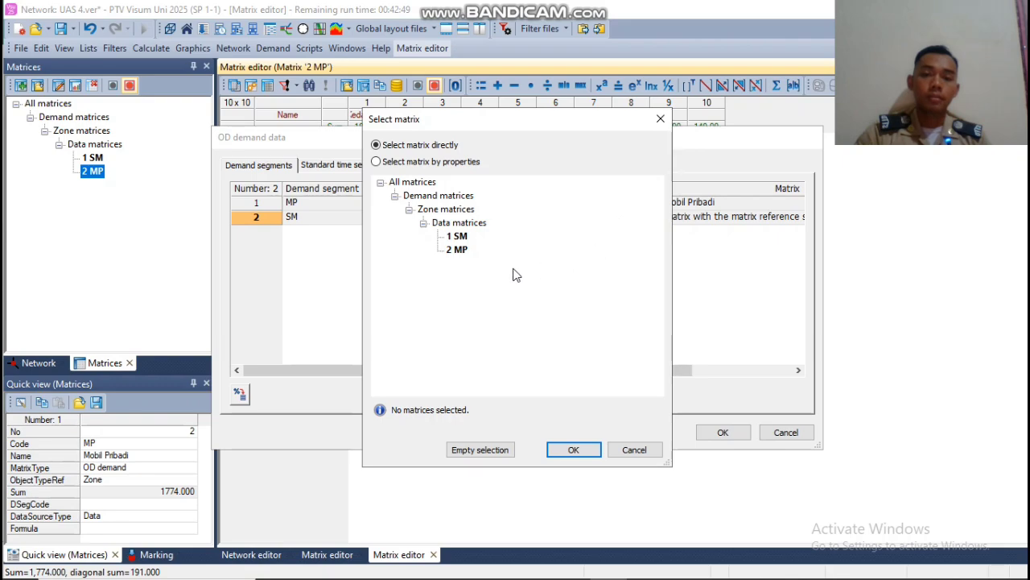
left_click(459, 237)
left_click(570, 449)
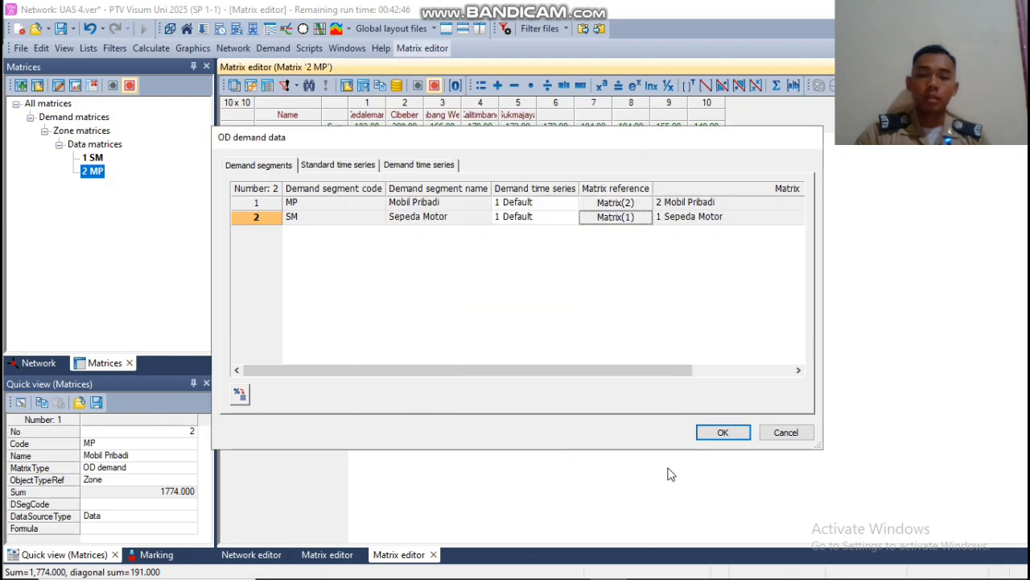
left_click(716, 439)
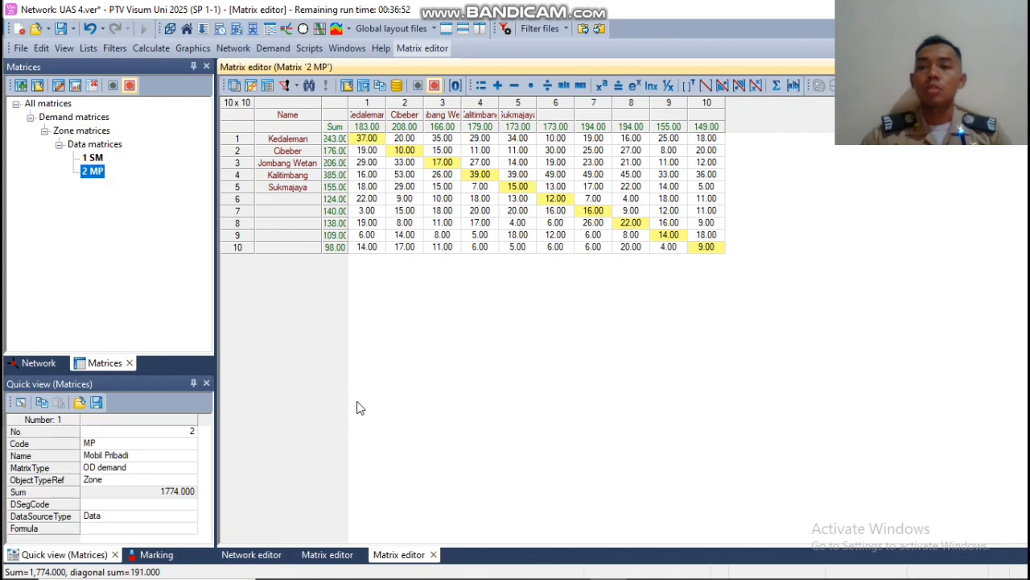
Open the procedure sequence and add a PrT assignment procedure.
left_click(152, 48)
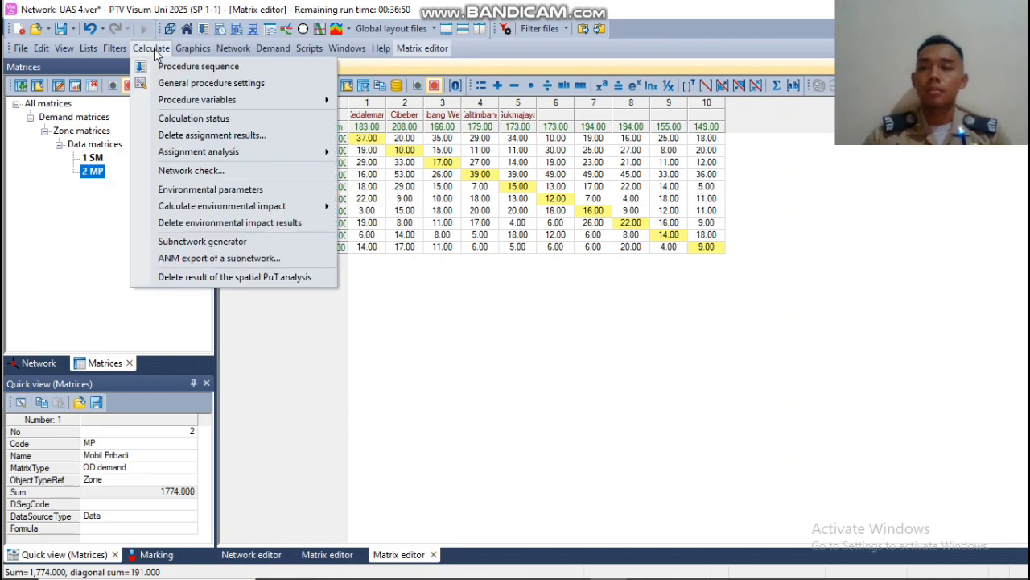
mouse_move(192, 49)
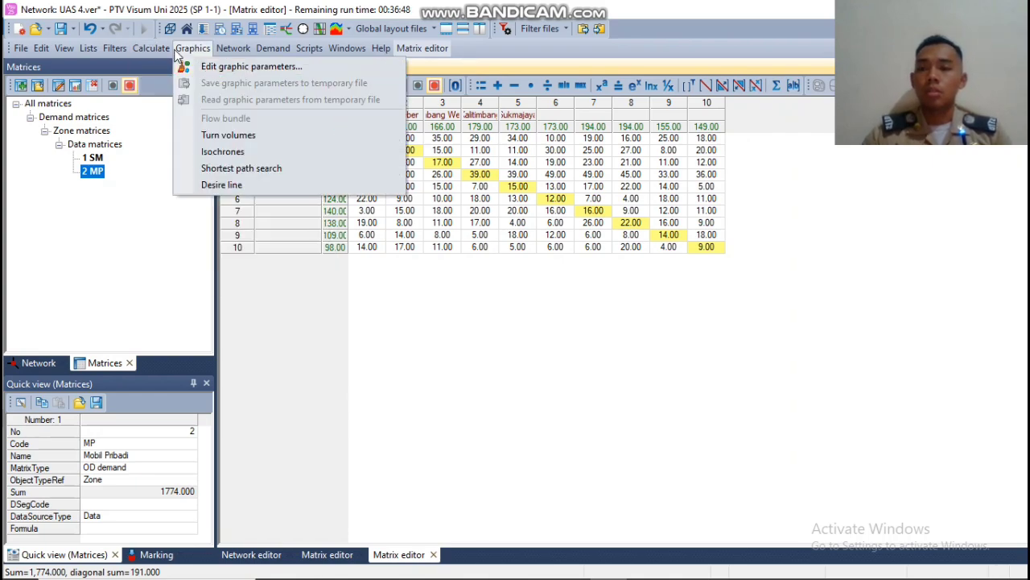
left_click(172, 68)
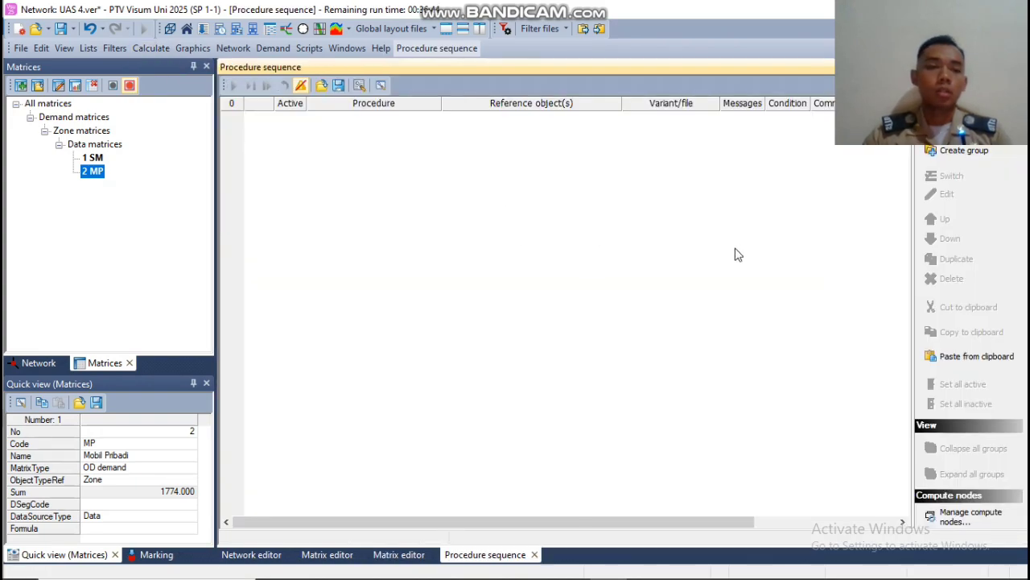
left_click(953, 130)
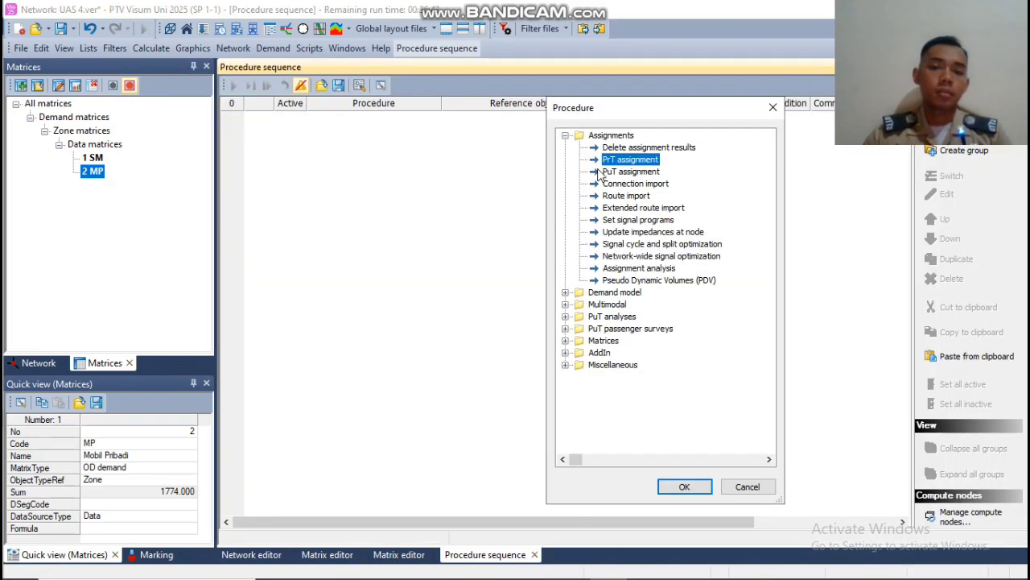
left_click(682, 487)
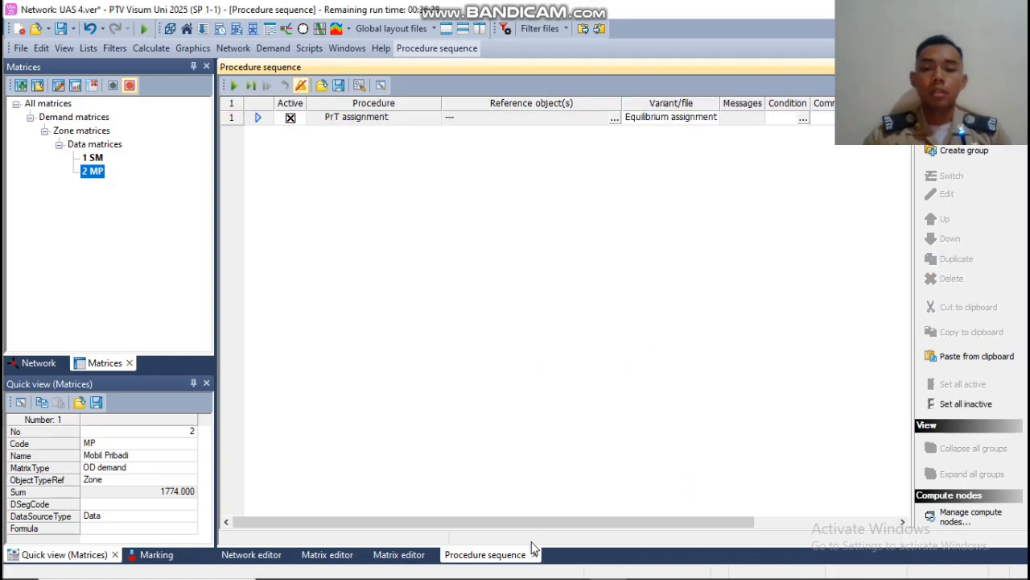
Set the PrT assignment's reference object to the SM Sepeda Motor demand segment.
left_click_drag(516, 519, 563, 519)
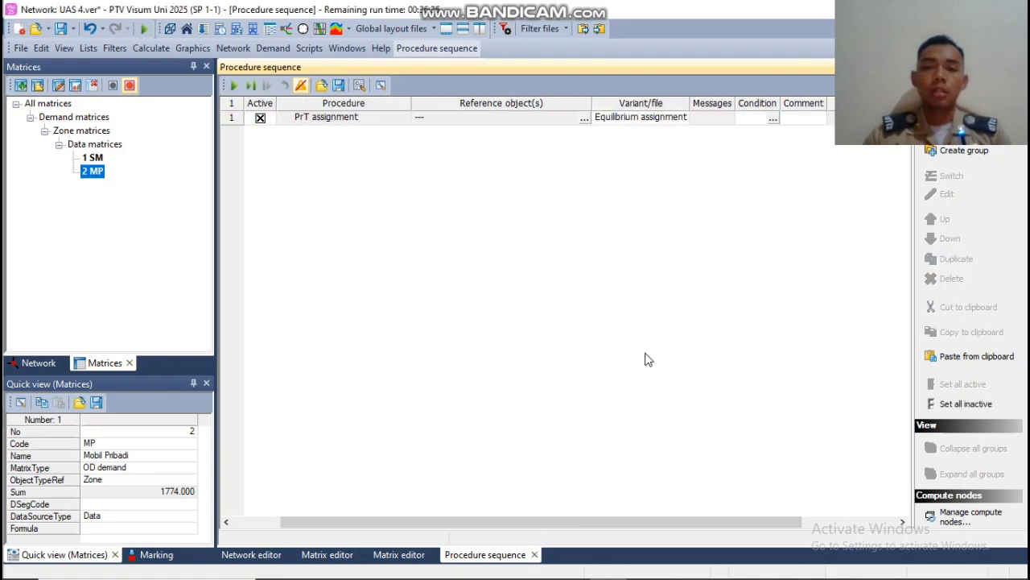
left_click(585, 119)
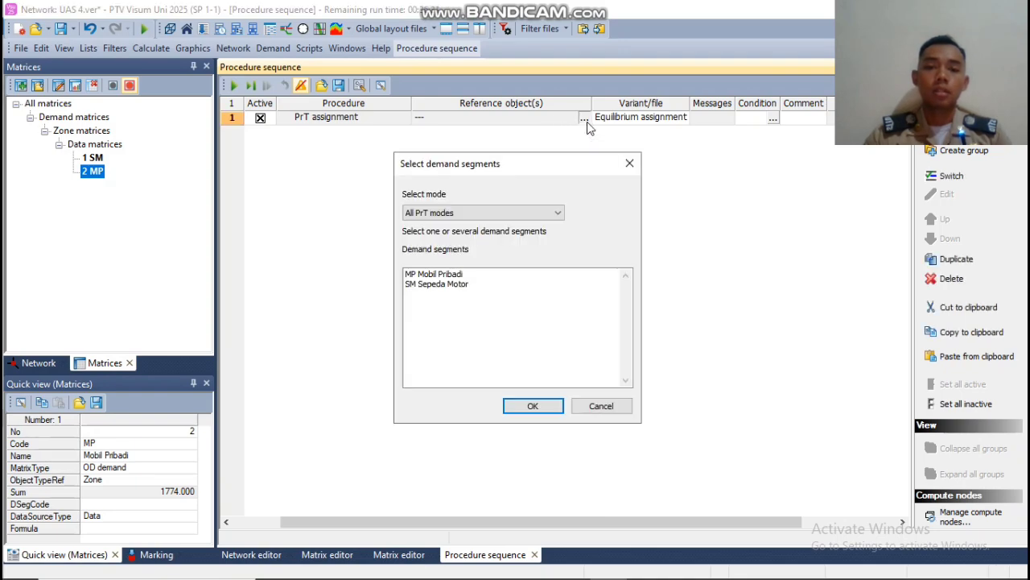
left_click(440, 285)
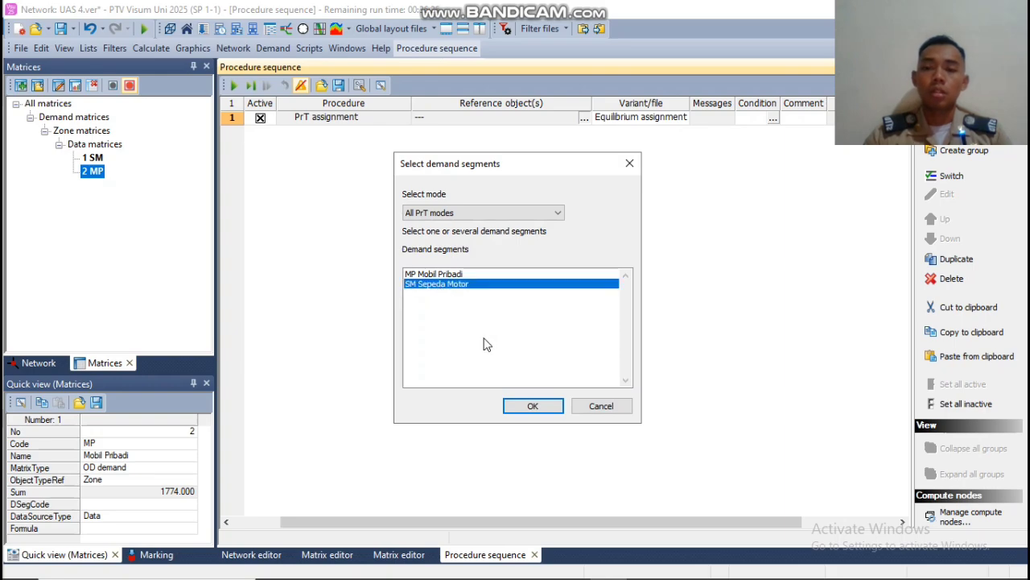
left_click(533, 407)
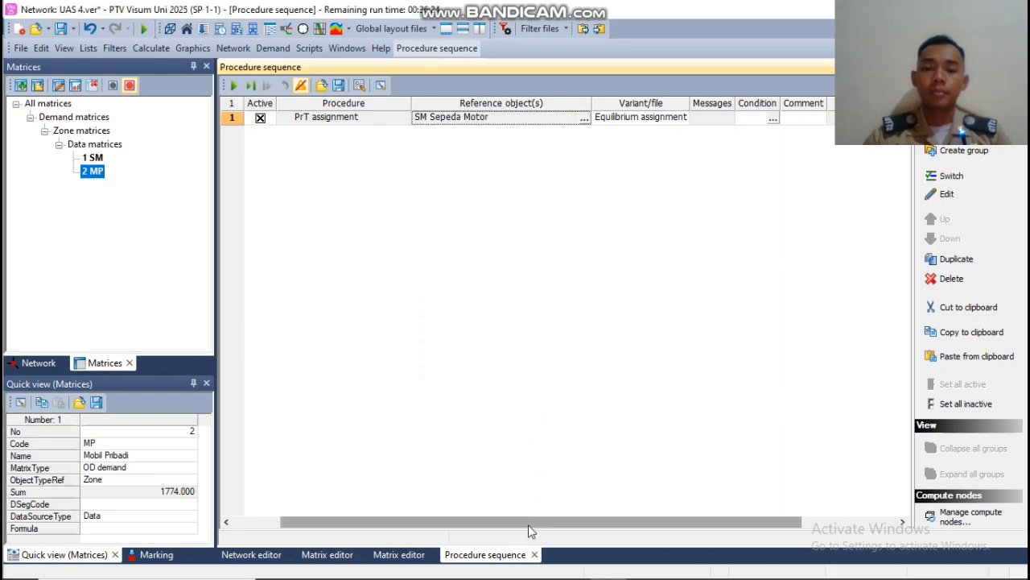
Run the active PrT assignment for SM Sepeda Motor and view its start time, duration and result message.
left_click_drag(529, 523, 470, 522)
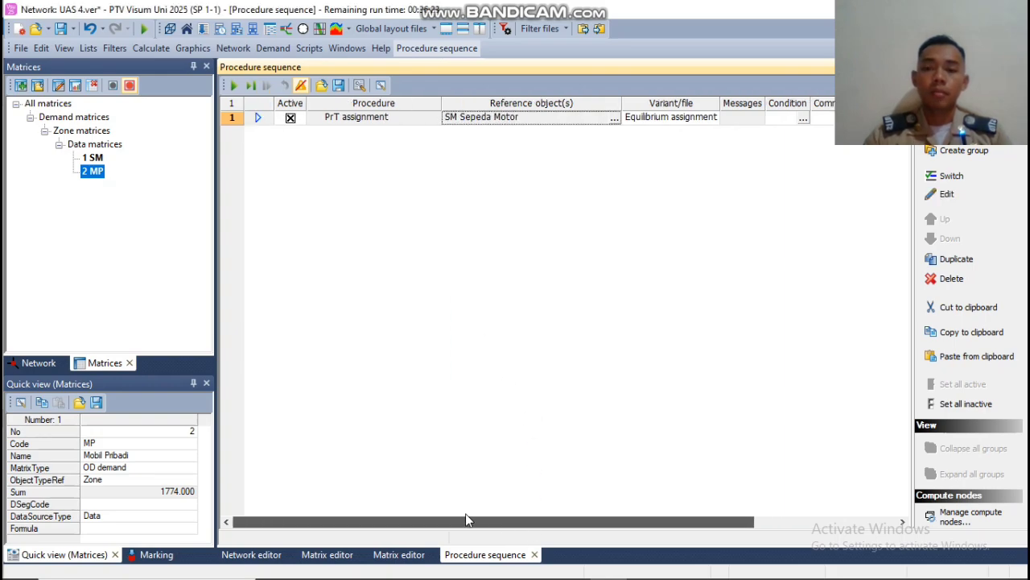
left_click(291, 117)
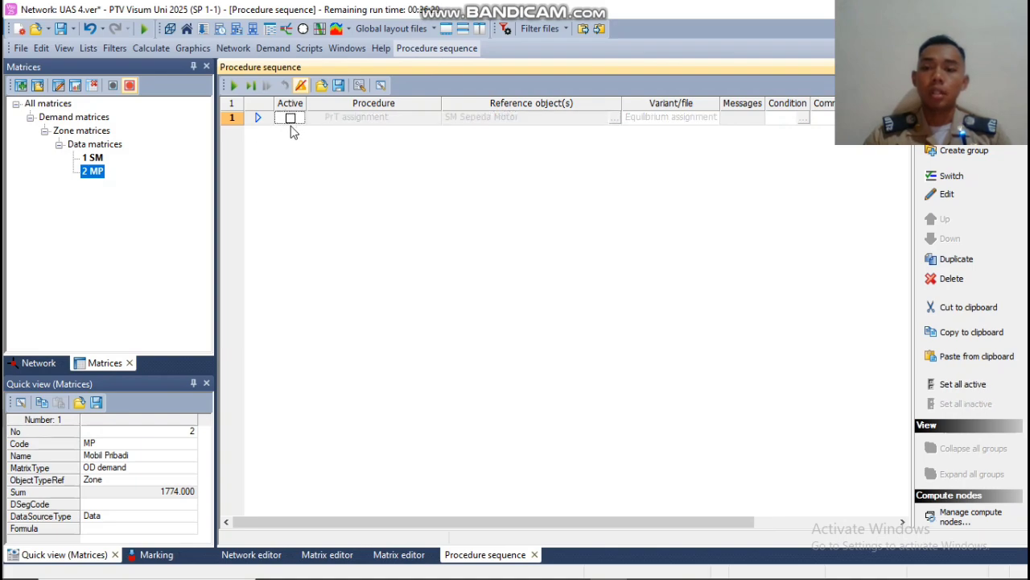
mouse_move(428, 521)
left_mouse_down()
mouse_move(563, 534)
mouse_move(429, 530)
left_mouse_up()
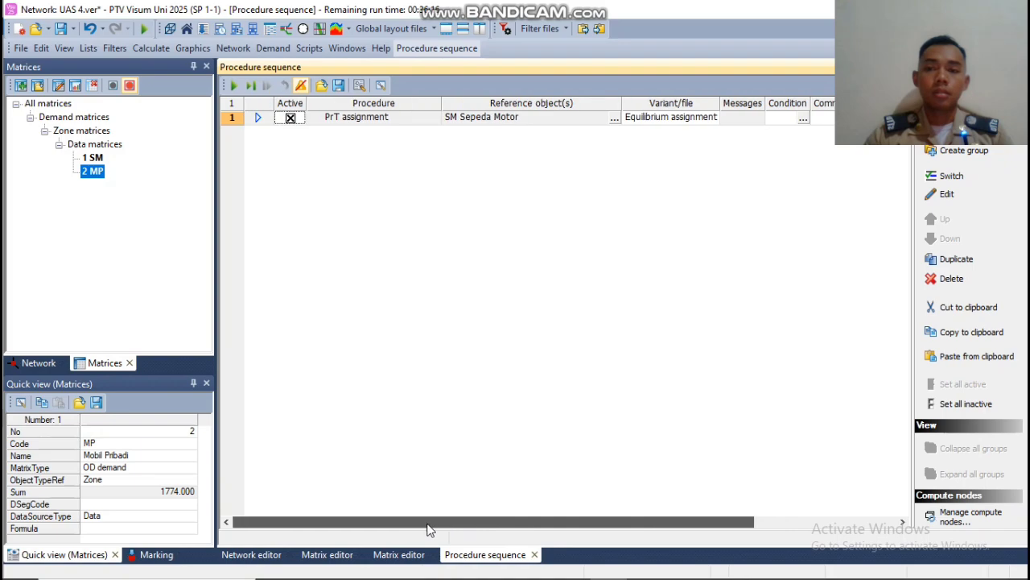
left_click(233, 85)
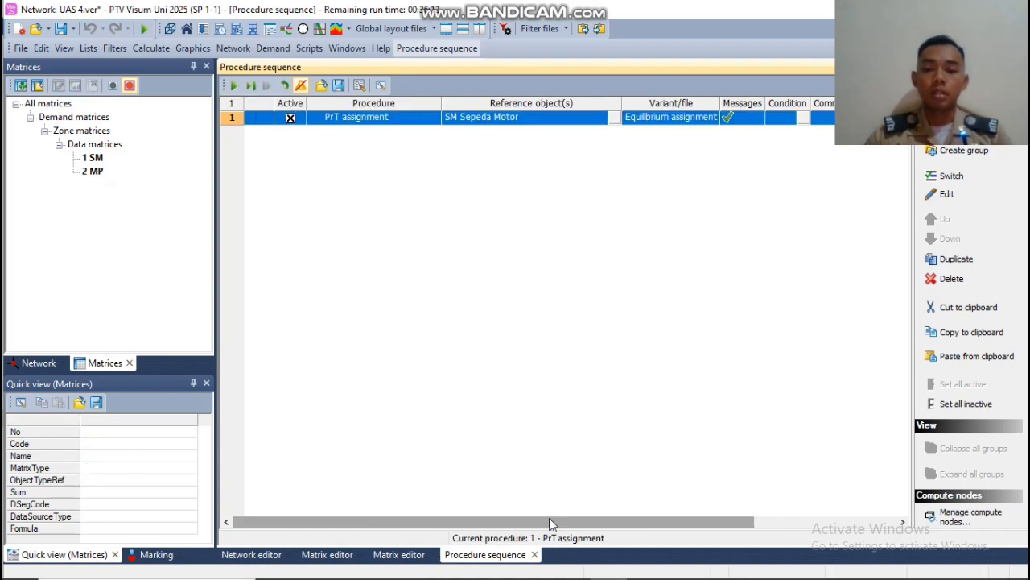
left_click_drag(549, 518, 654, 521)
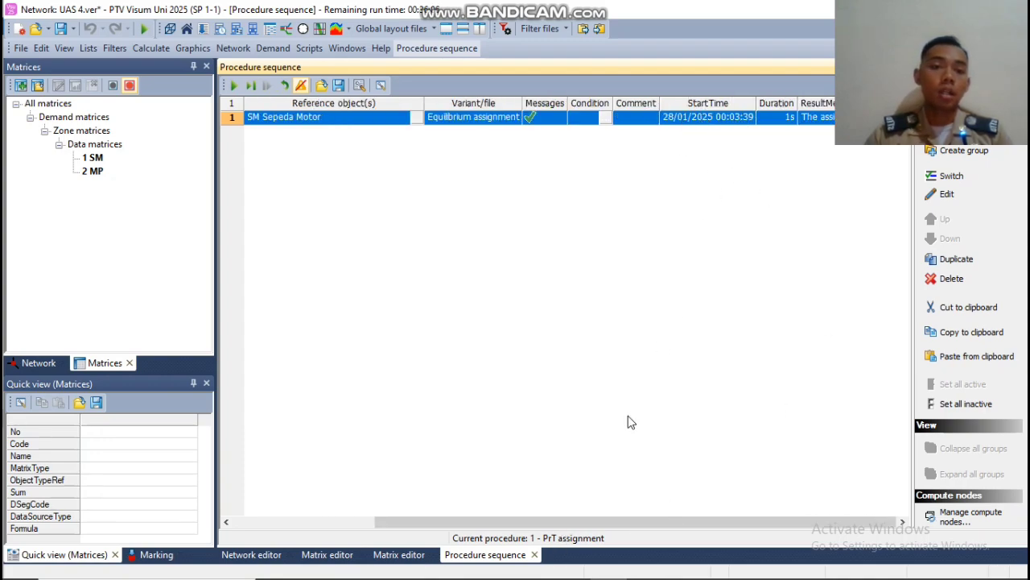
View the SM Sepeda Motor assignment's link volumes on the network map.
left_click_drag(595, 527, 455, 525)
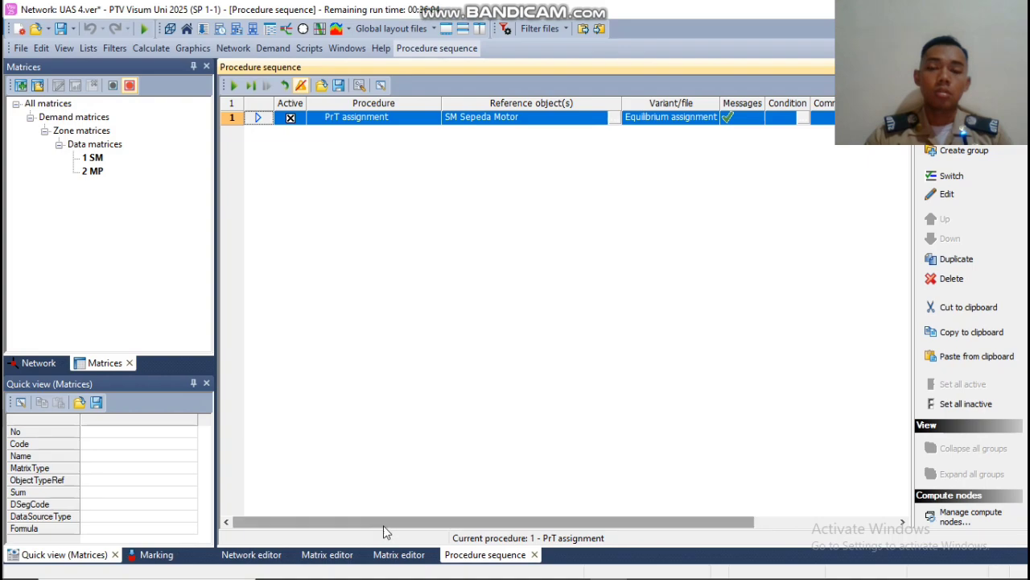
left_click(339, 309)
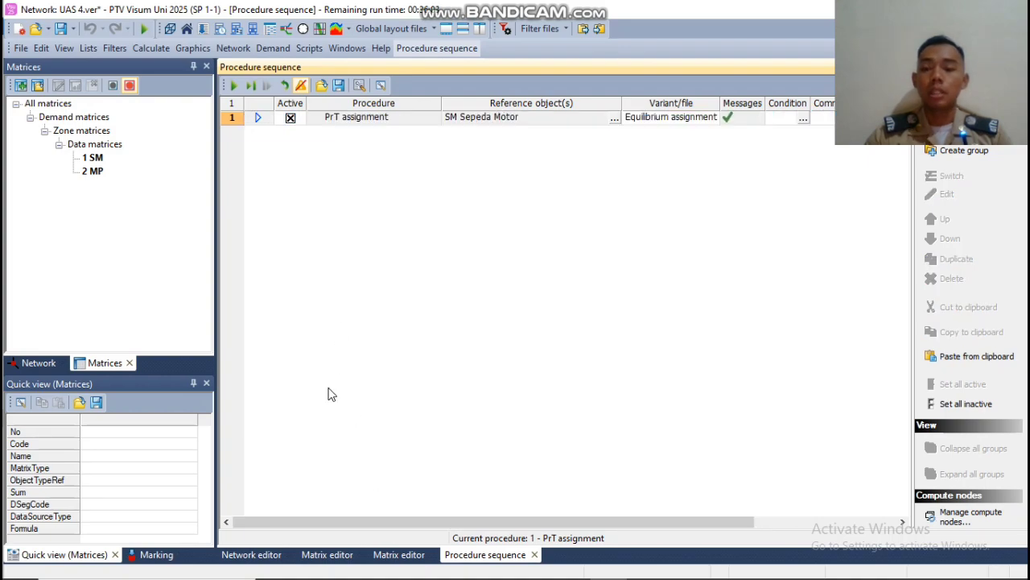
left_click(252, 554)
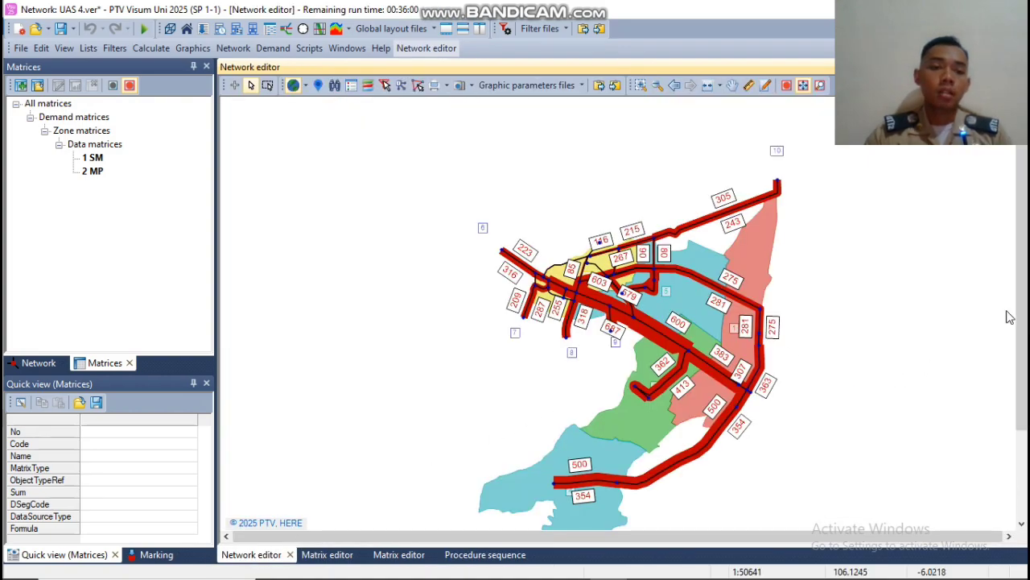
left_click_drag(1020, 305, 1018, 315)
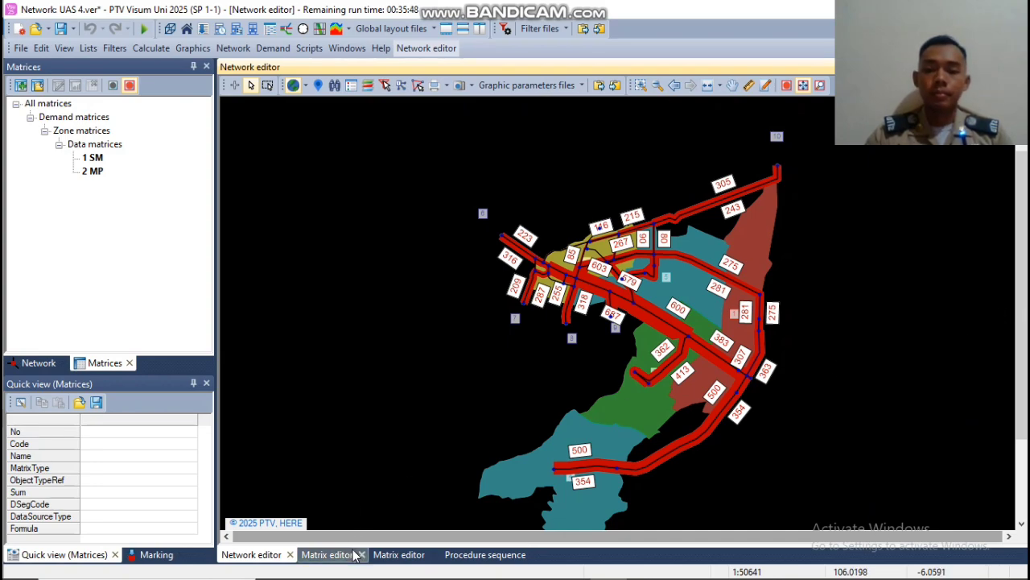
Deactivate the SM Sepeda Motor assignment in the procedure sequence and add a second PrT assignment procedure.
left_click(464, 555)
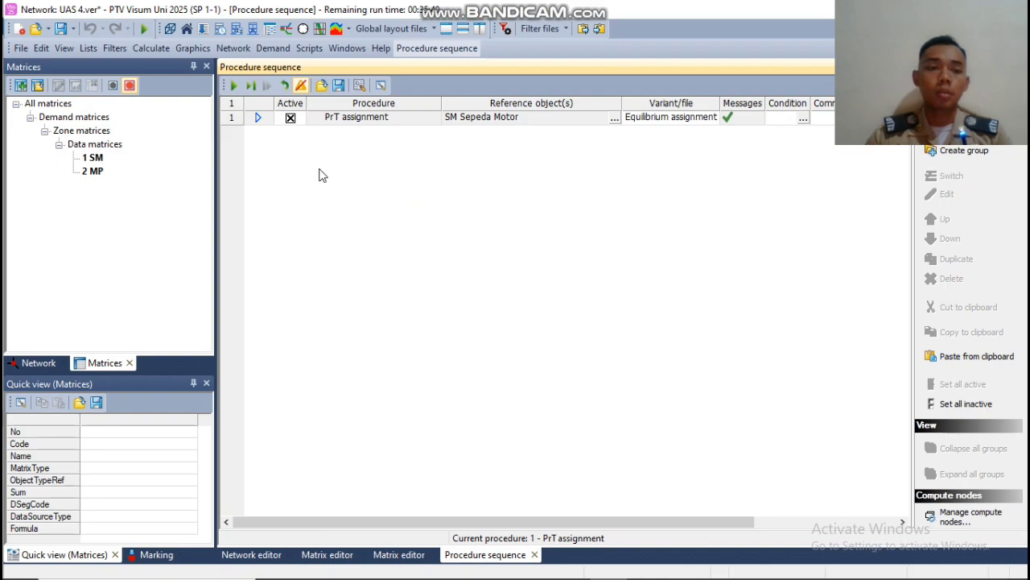
left_click(291, 118)
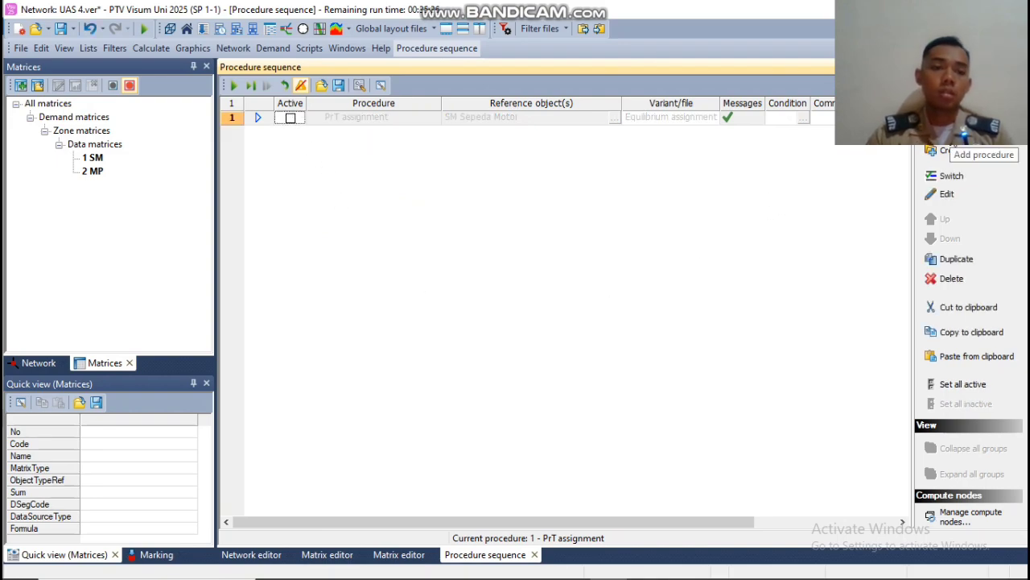
left_click(946, 150)
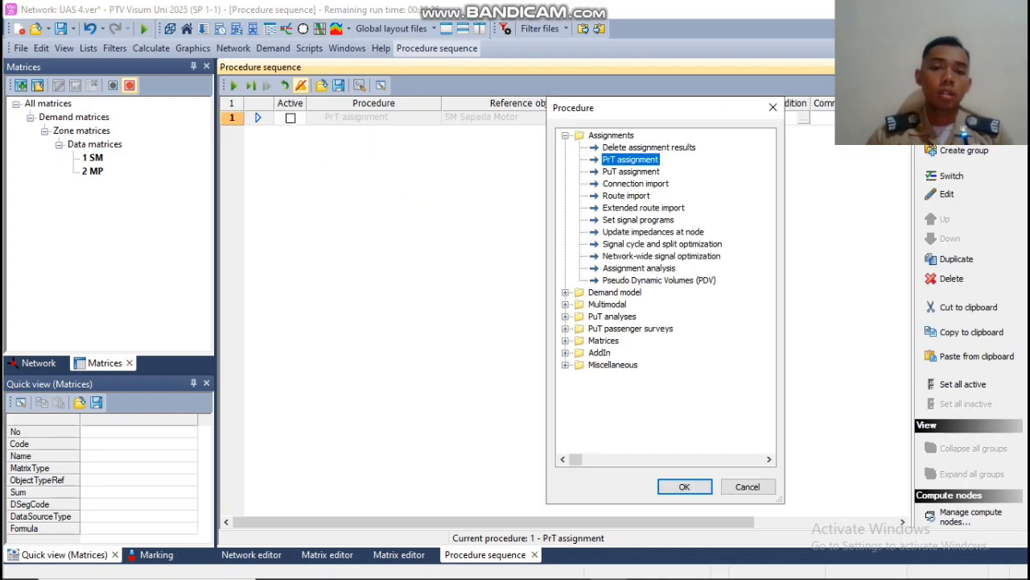
left_click(685, 486)
left_click(397, 246)
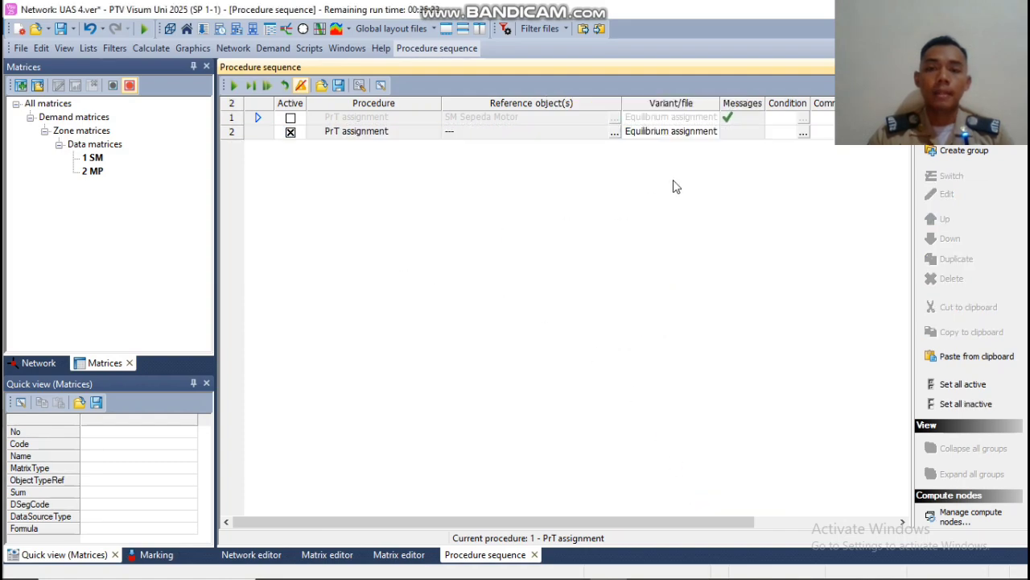
Set the new PrT assignment's reference object to the MP Mobil Pribadi demand segment.
left_click(614, 135)
left_click(447, 275)
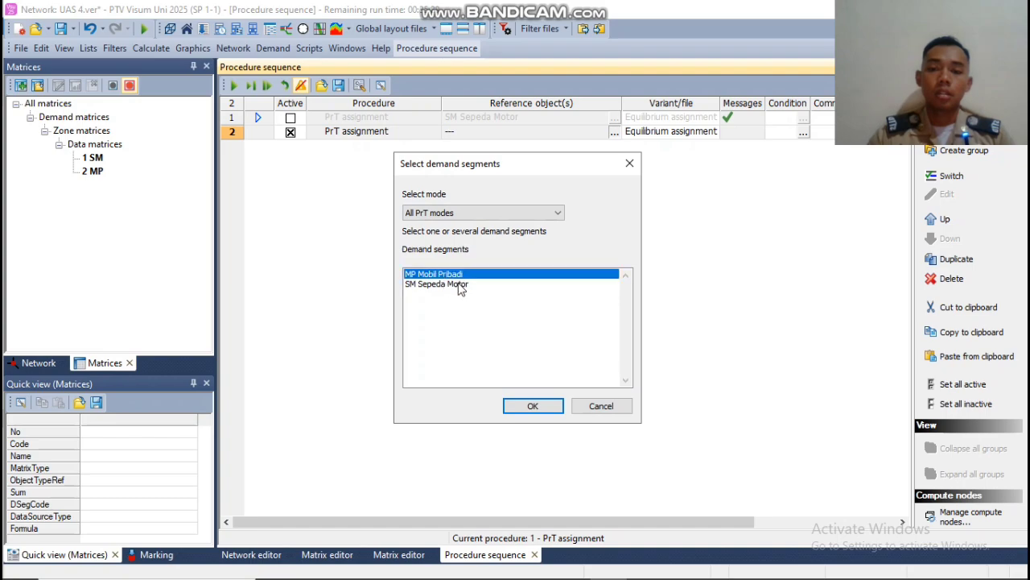
left_click(532, 405)
left_click(621, 368)
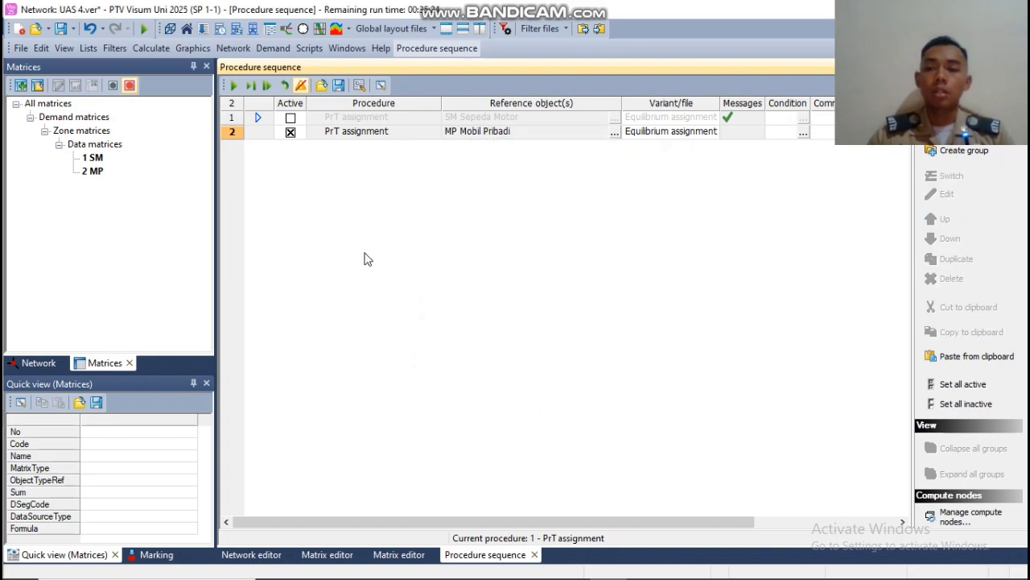
Run the MP Mobil Pribadi PrT assignment and view its link volumes on the network map.
left_click(234, 85)
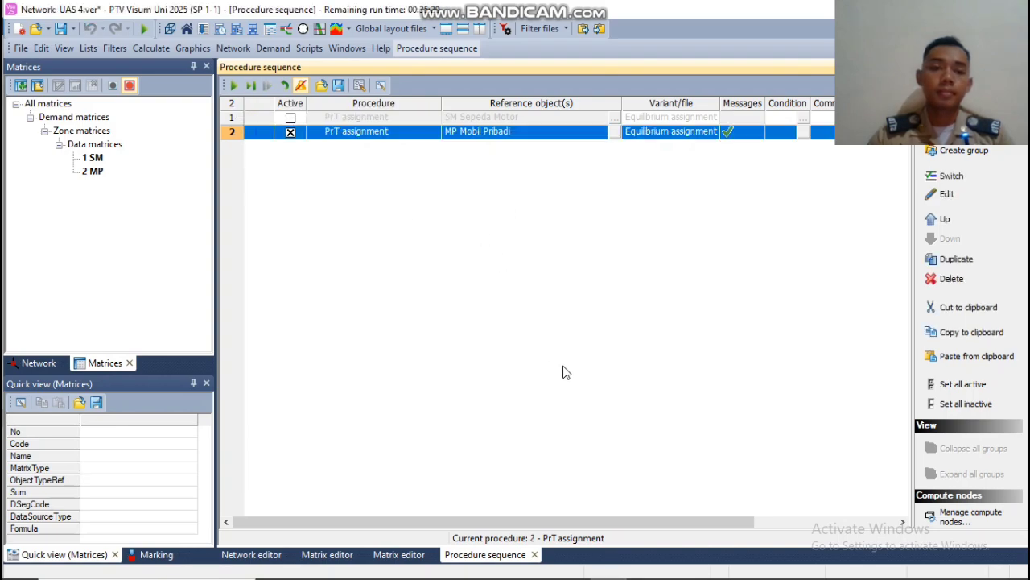
left_click_drag(571, 522, 665, 521)
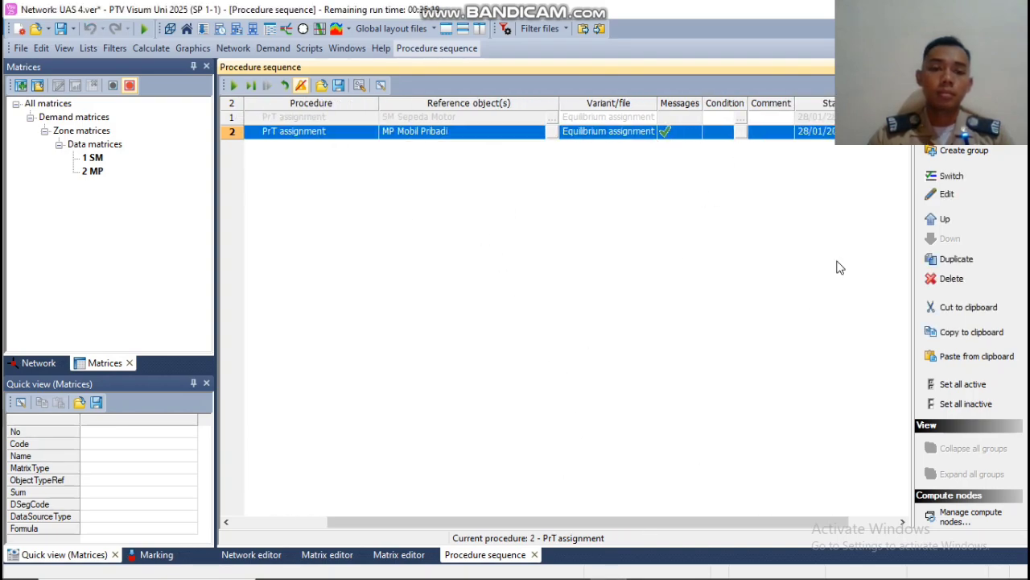
left_click(251, 555)
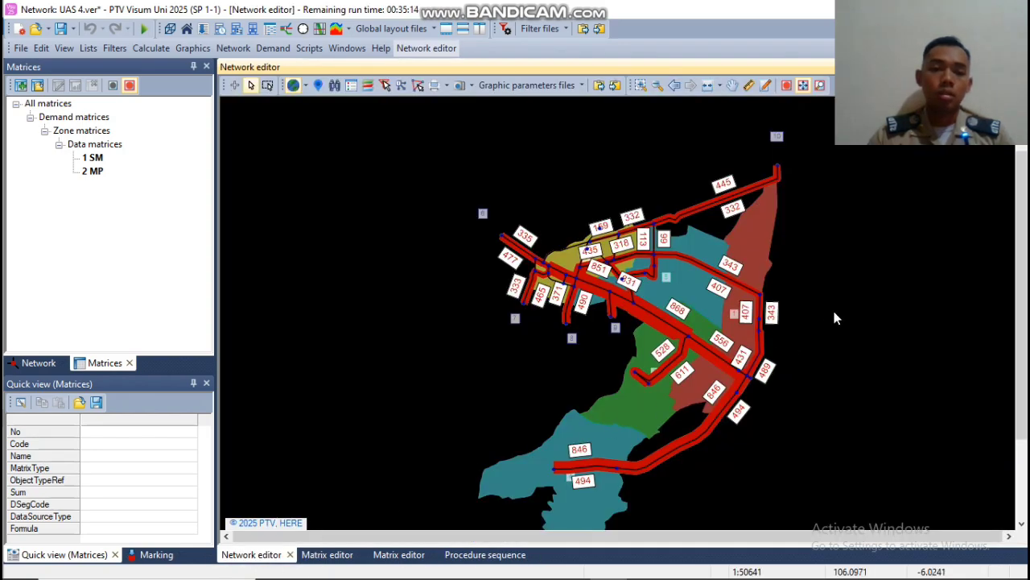
scroll(834, 315, "down", 1)
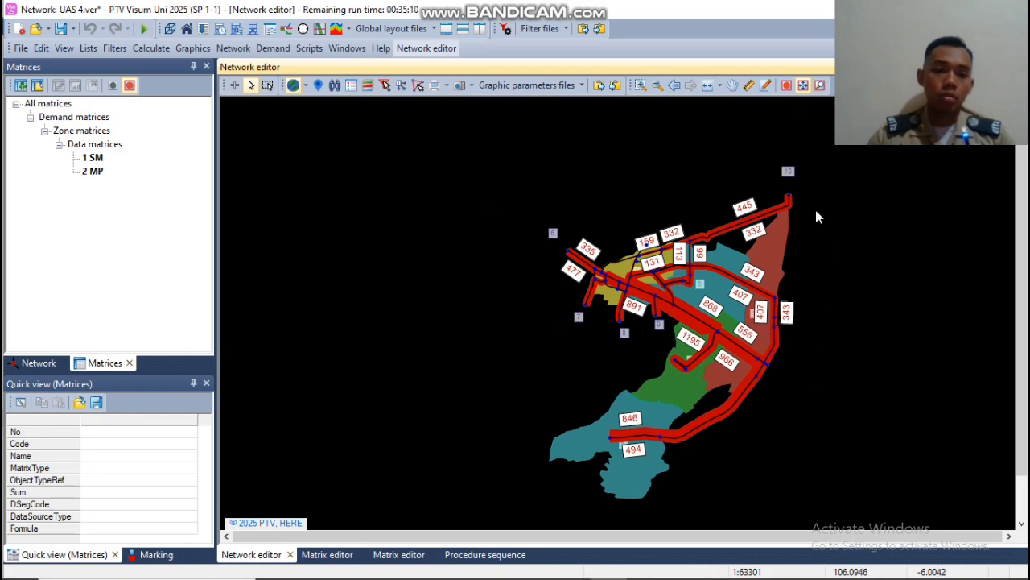
Deactivate the MP Mobil Pribadi assignment in the procedure sequence and add a third PrT assignment procedure.
left_click(487, 555)
left_click(688, 268)
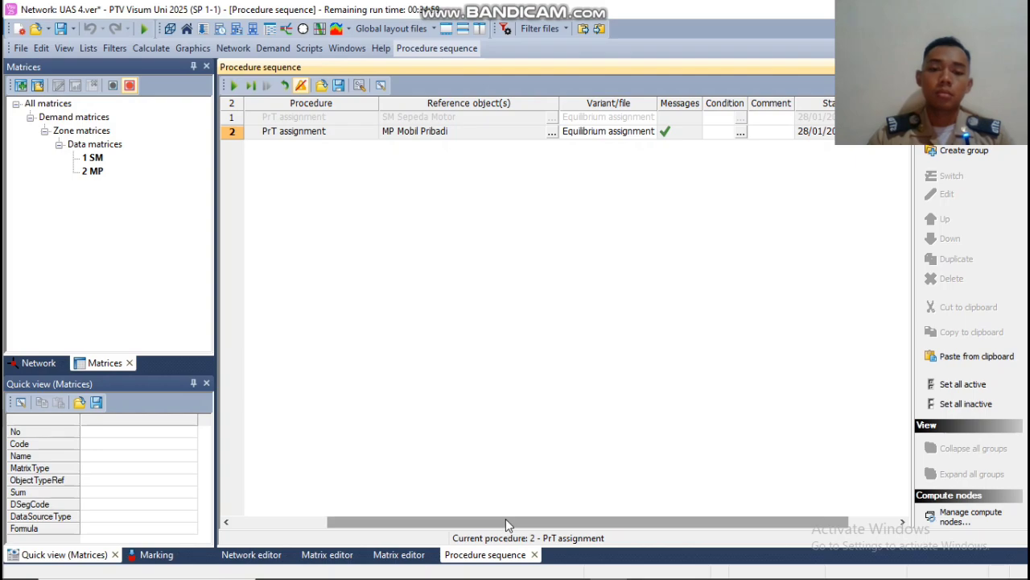
left_click_drag(506, 518, 363, 510)
left_click(291, 132)
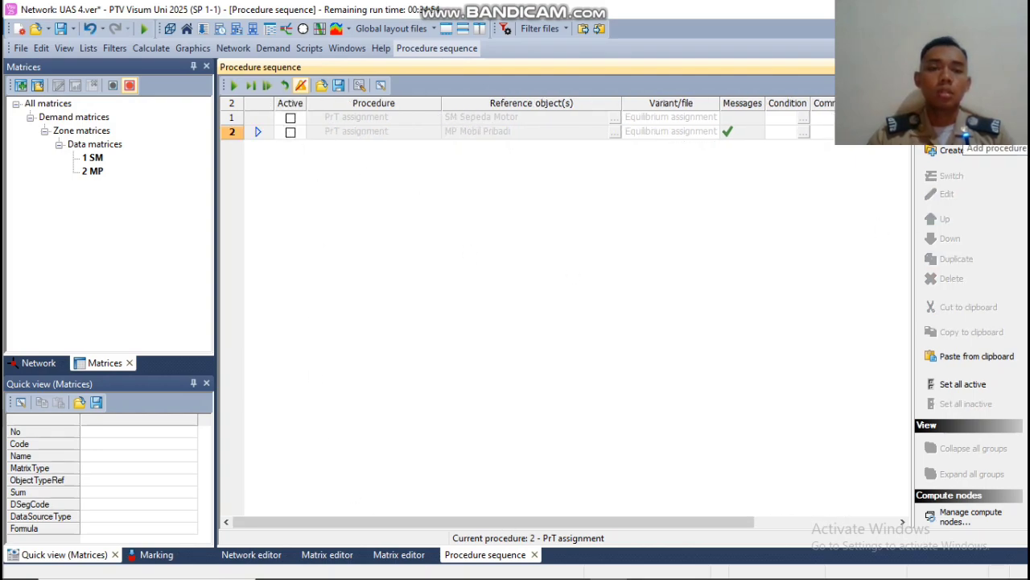
left_click(963, 129)
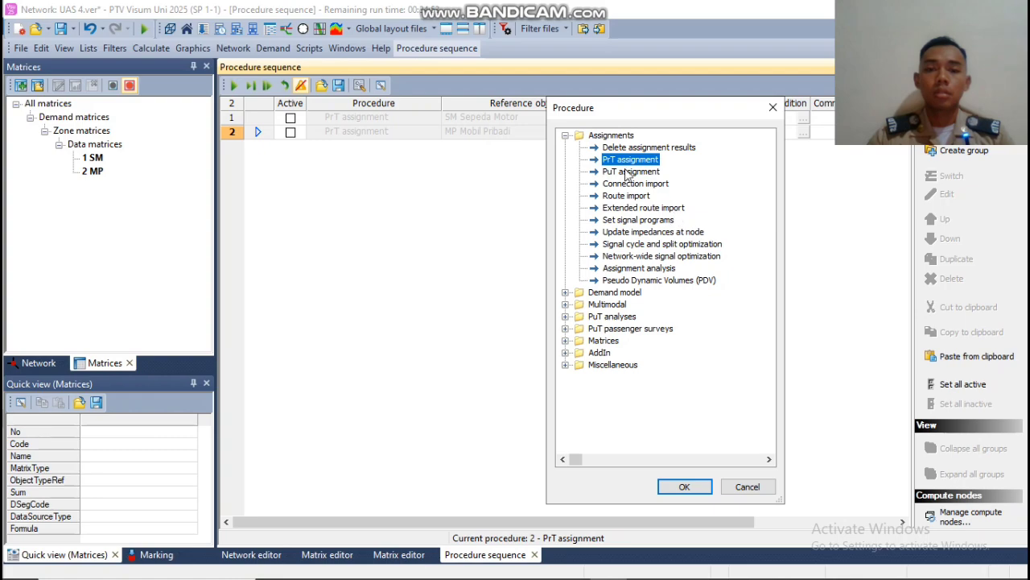
left_click(684, 488)
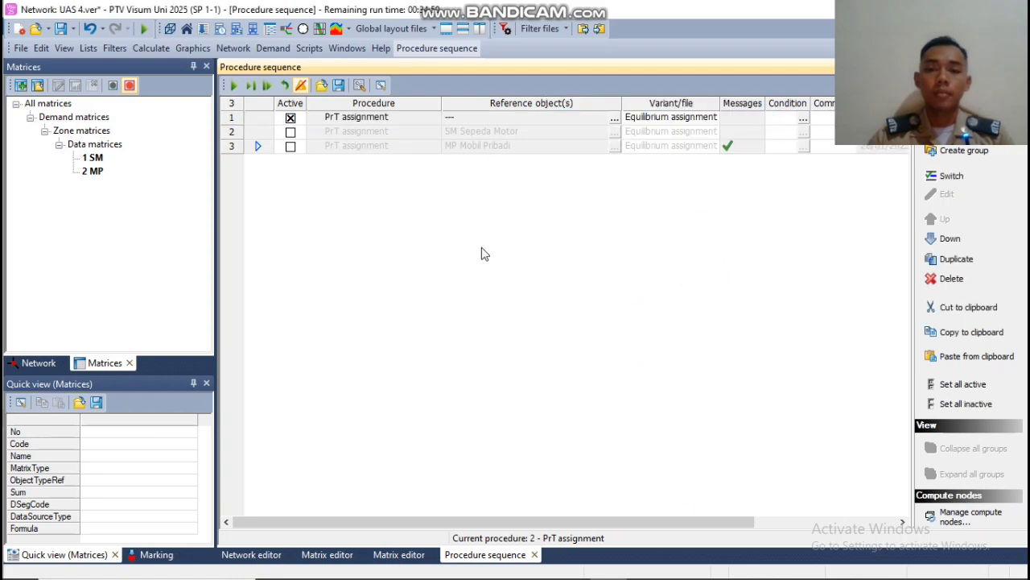
Set the added PrT assignment's reference objects to both MP Mobil Pribadi and SM Sepeda Motor demand segments.
left_click(615, 122)
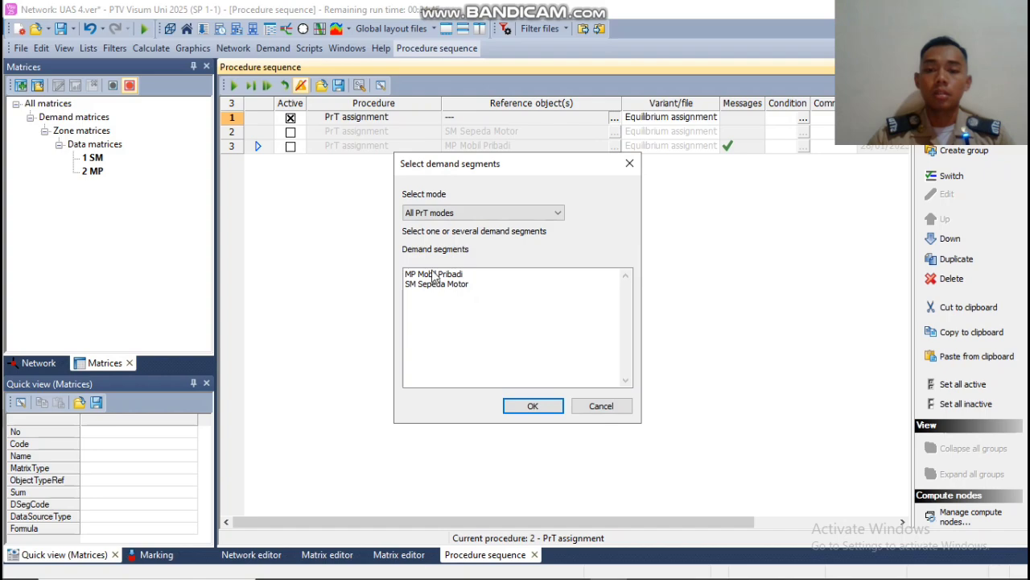
left_click_drag(433, 275, 437, 287)
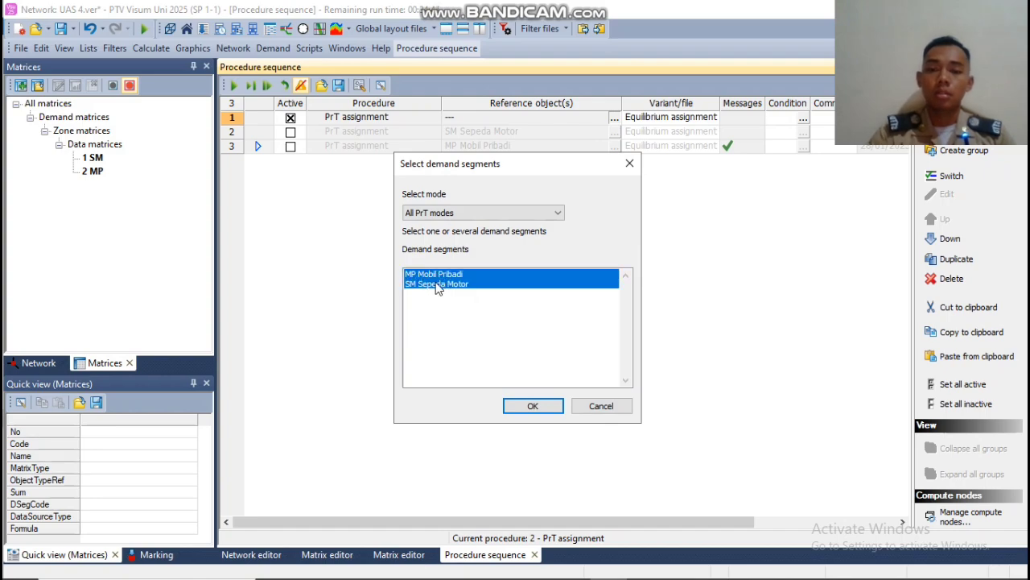
left_click(533, 407)
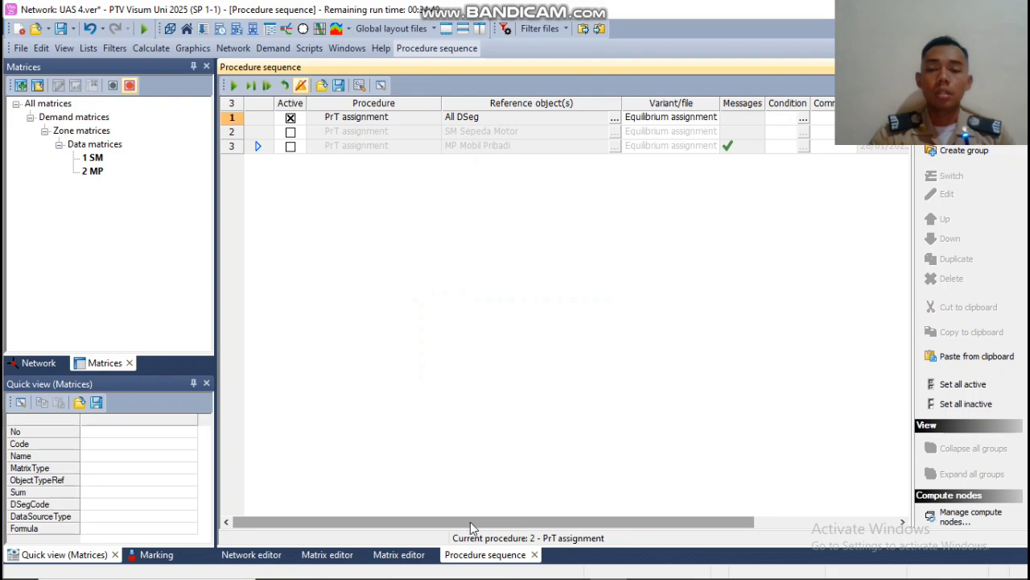
Run the combined All DSeg PrT assignment, view its link volumes on the network map and return to the procedure sequence.
left_click(235, 86)
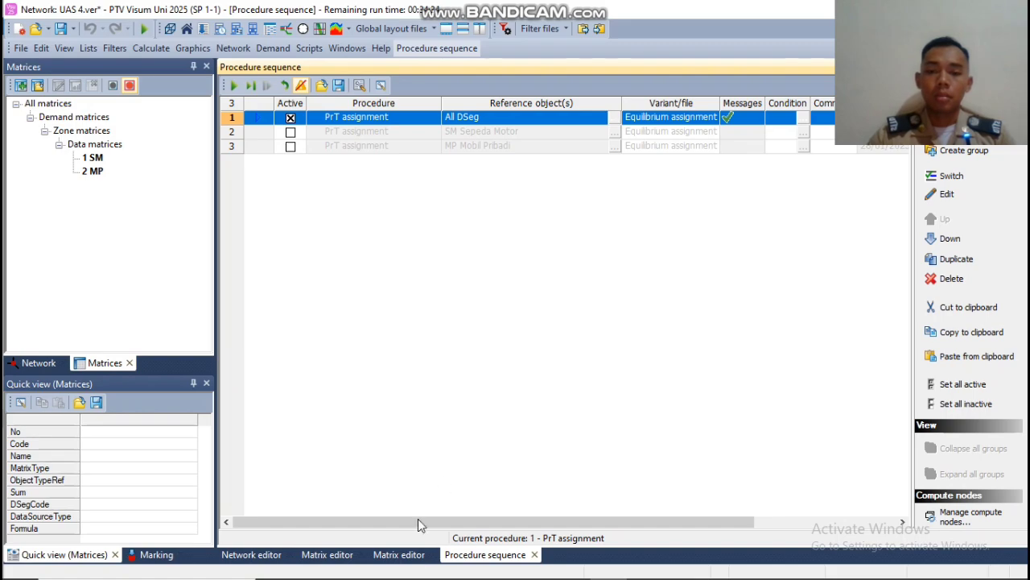
left_click_drag(418, 524, 560, 524)
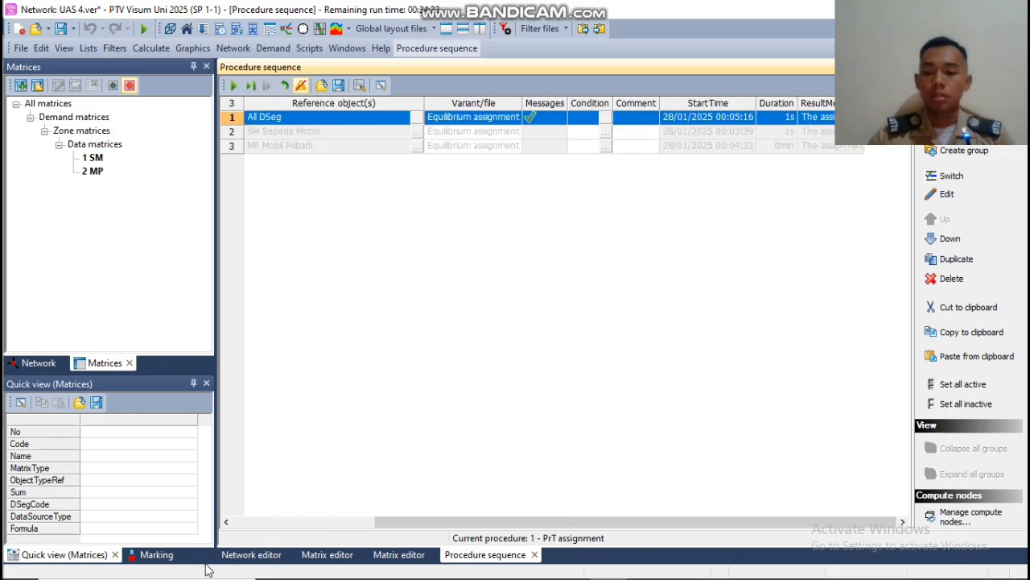
left_click(251, 554)
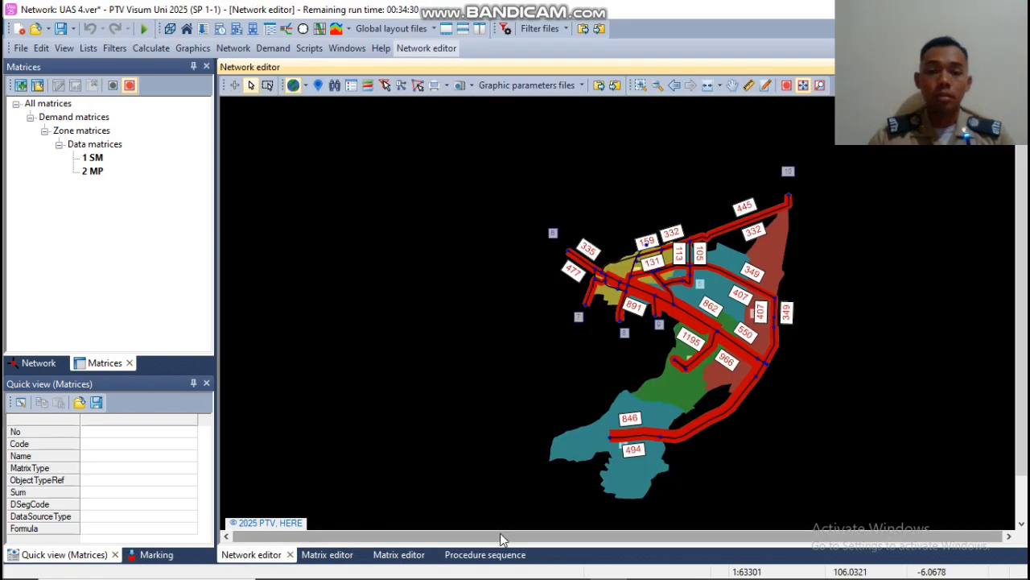
scroll(813, 373, "up", 1)
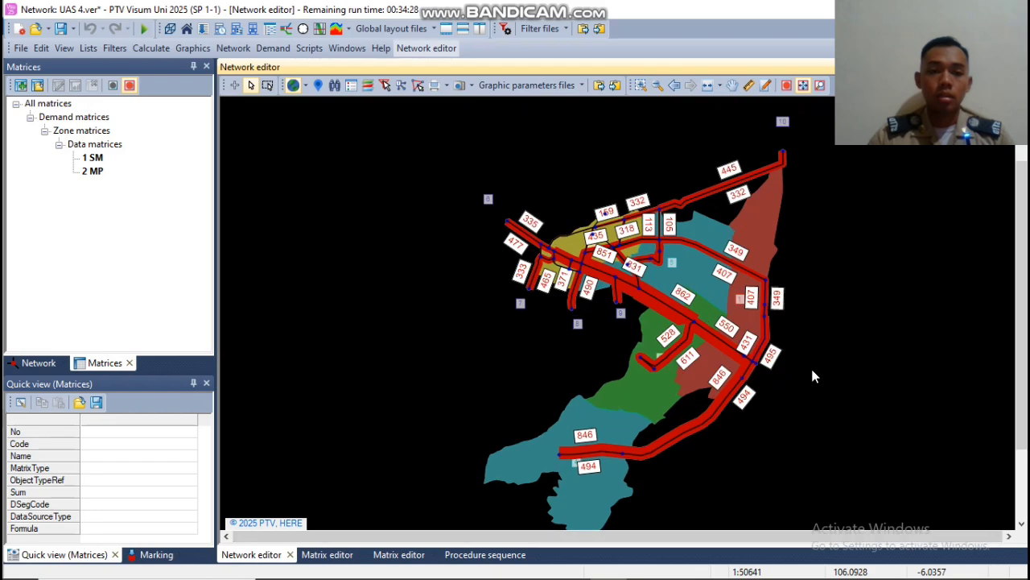
scroll(813, 372, "down", 1)
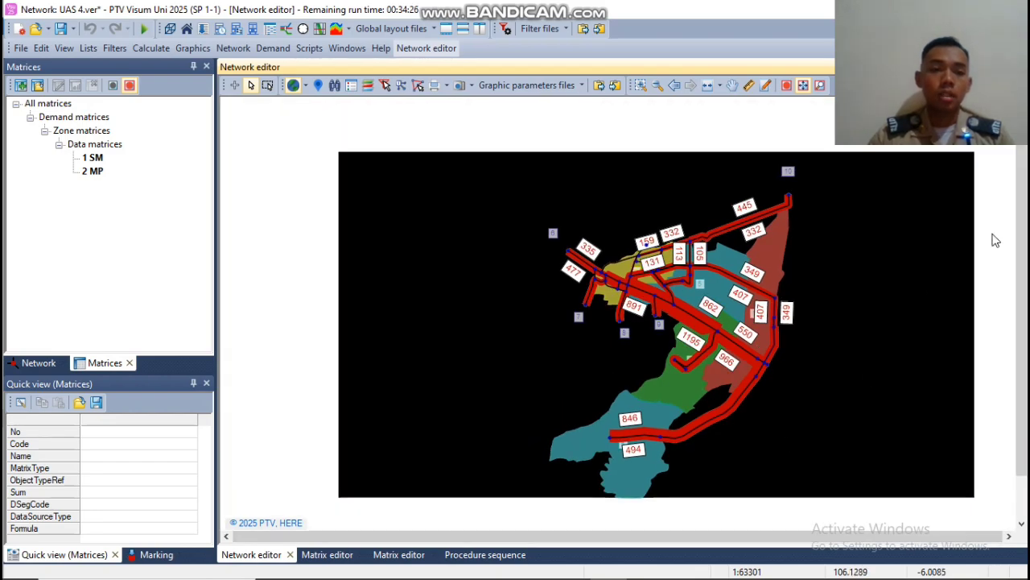
left_click(493, 556)
left_click(747, 320)
left_click_drag(530, 524, 364, 532)
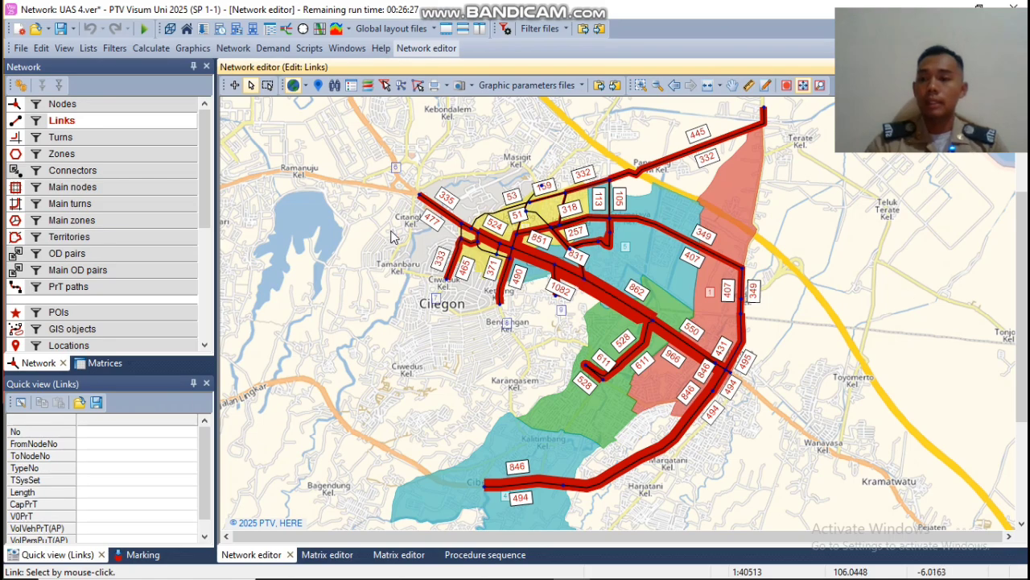
Open the attribute list of the network's links.
right_click(120, 122)
mouse_move(203, 187)
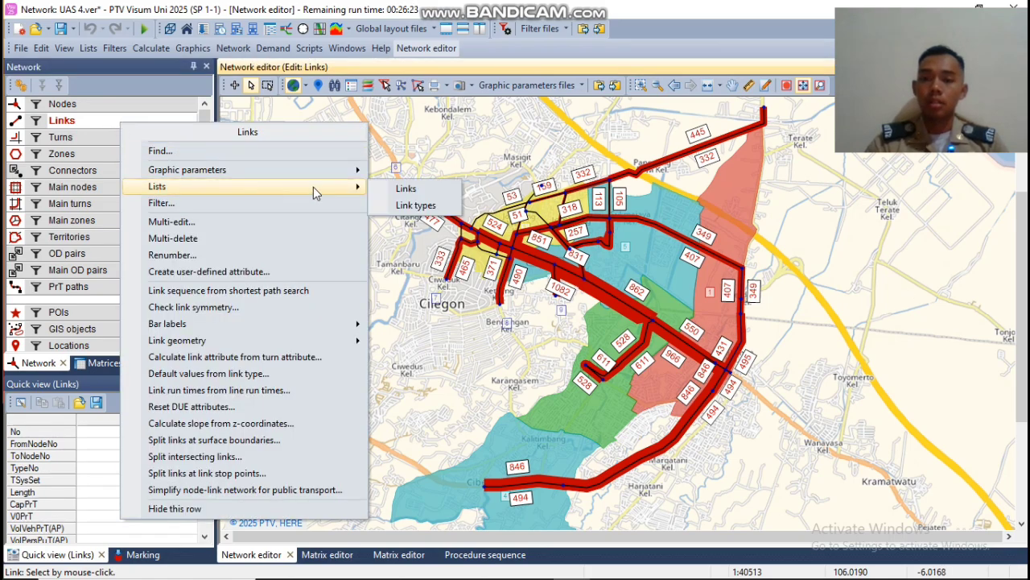
left_click(405, 190)
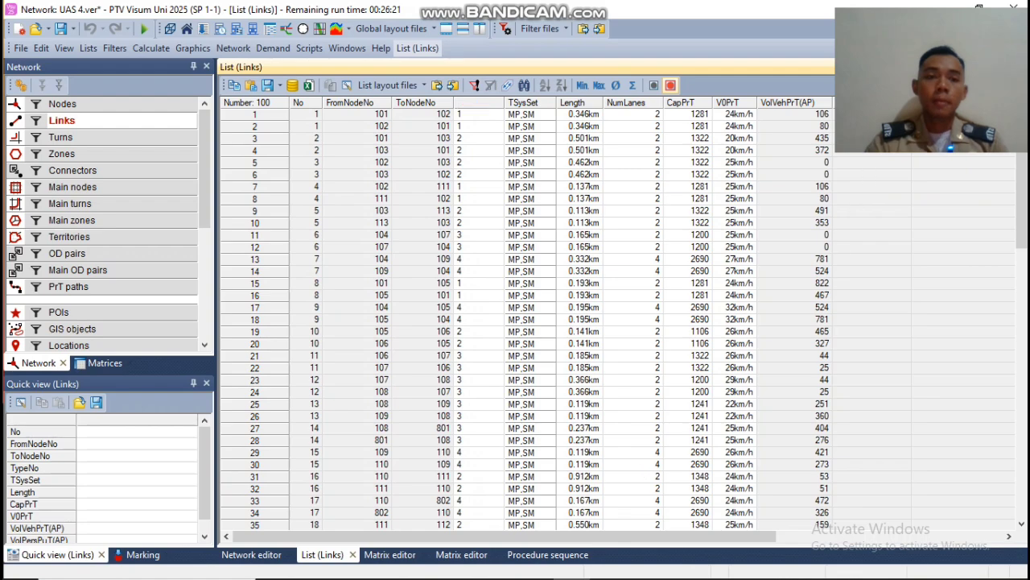
Examine the assigned volumes per link in the VolVehPrT(AP) column and return to the network map.
left_click(789, 117)
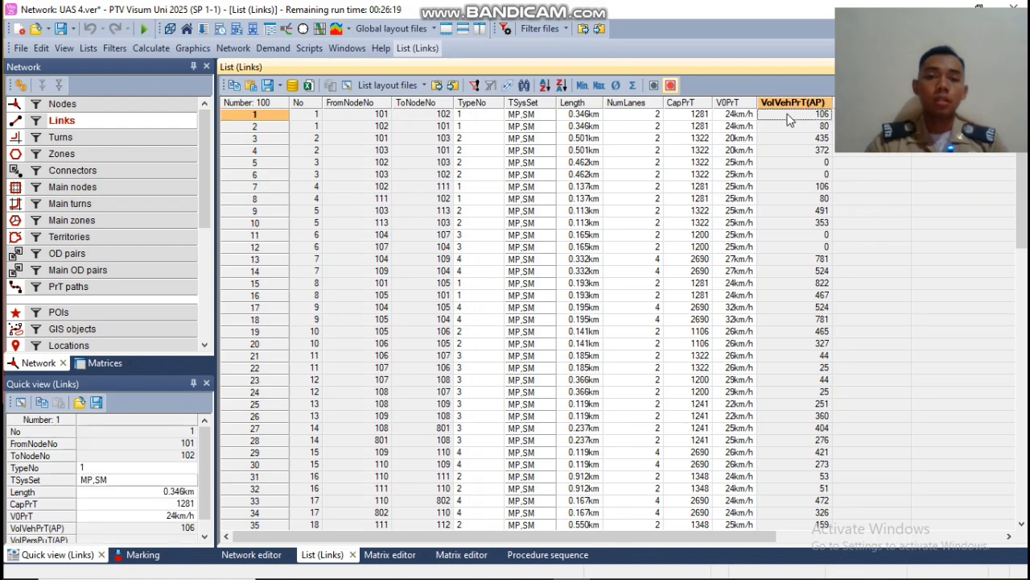
left_click(800, 137)
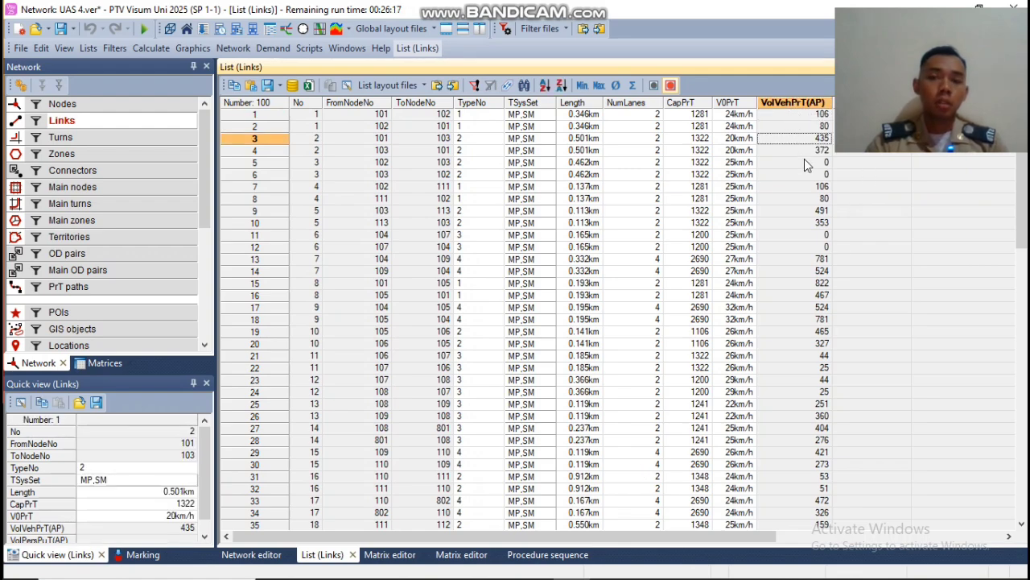
scroll(821, 154, "down", 2)
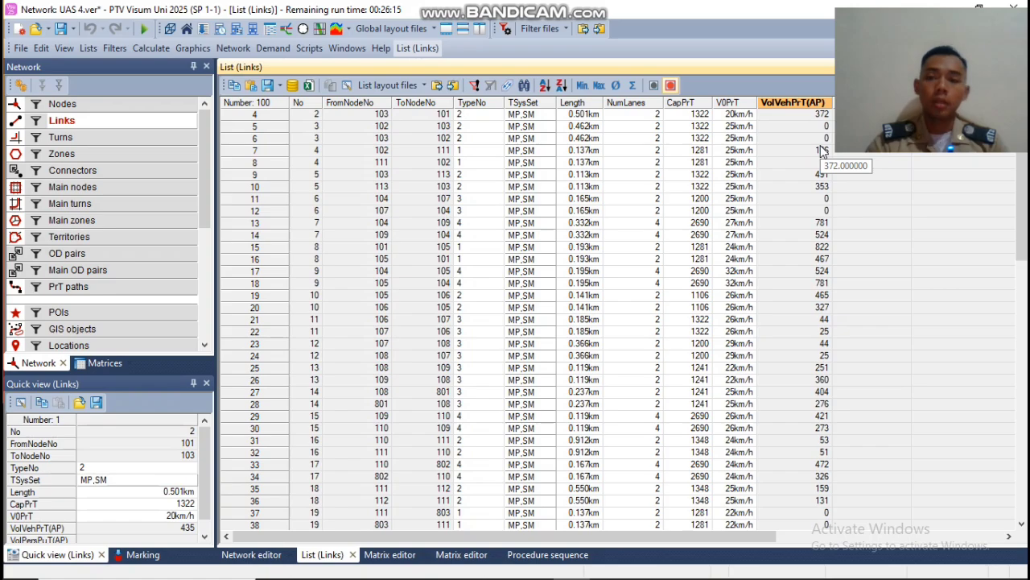
scroll(823, 153, "down", 12)
scroll(824, 177, "up", 10)
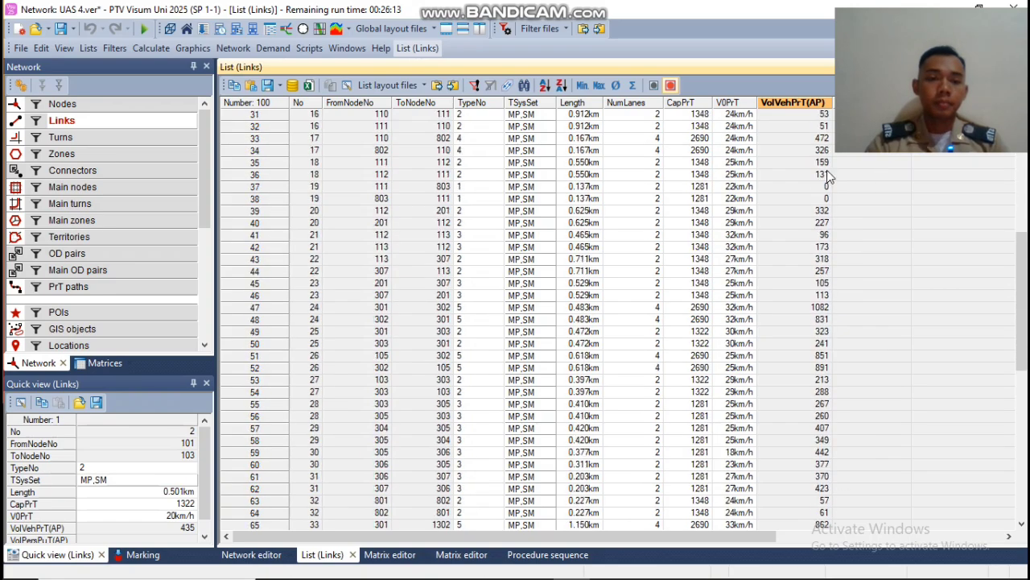
scroll(825, 182, "up", 5)
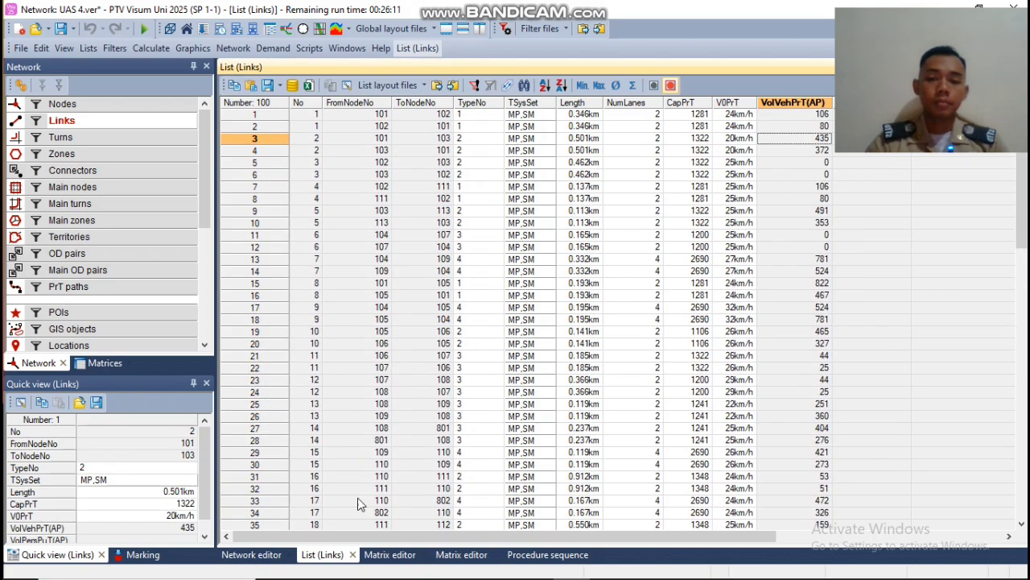
left_click(248, 557)
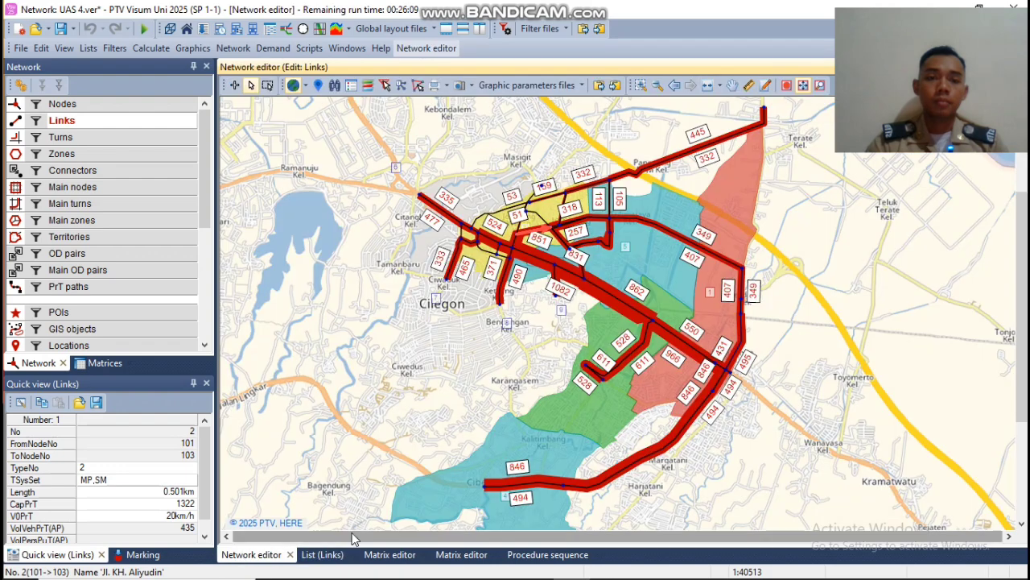